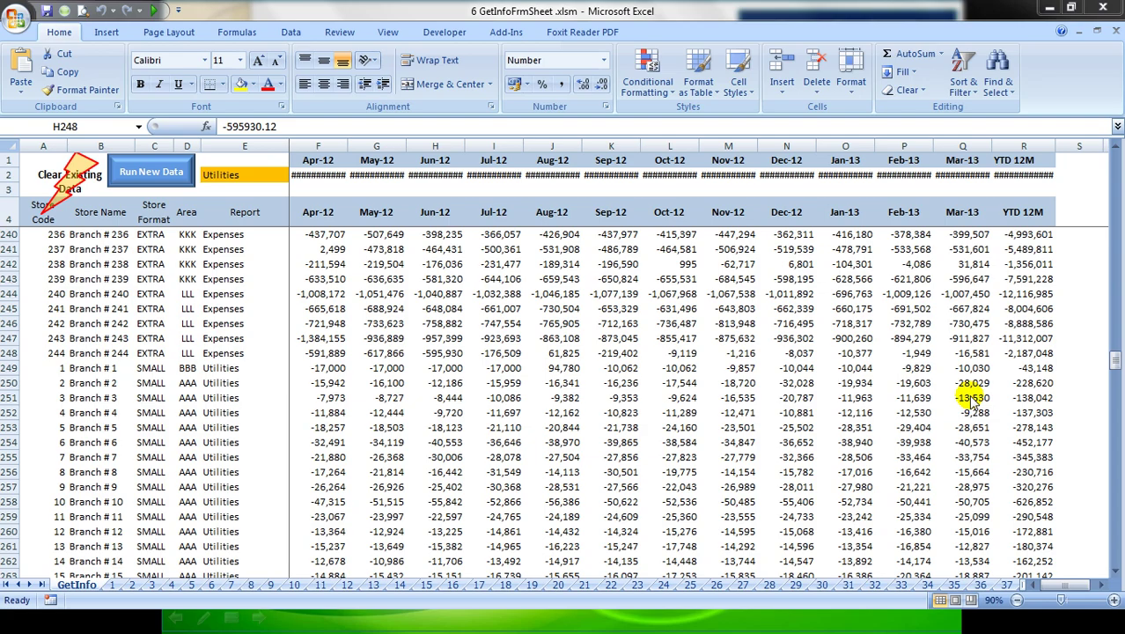
# Bring the Basic VBA (Part 1) title slide to the front from the taskbar
pyautogui.click(818, 624)
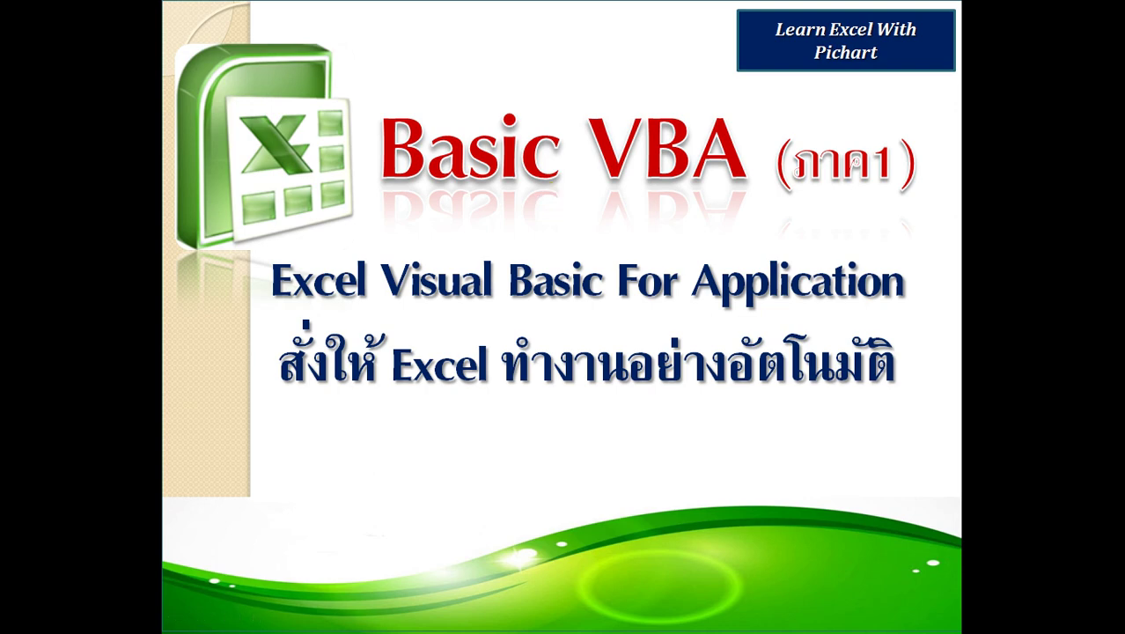
# Cycle through the open windows with Alt+Tab, aiming for the GetInfo Excel workbook
pyautogui.hotkey('alt', 'Tab')
pyautogui.press('Tab')
pyautogui.press('Tab')
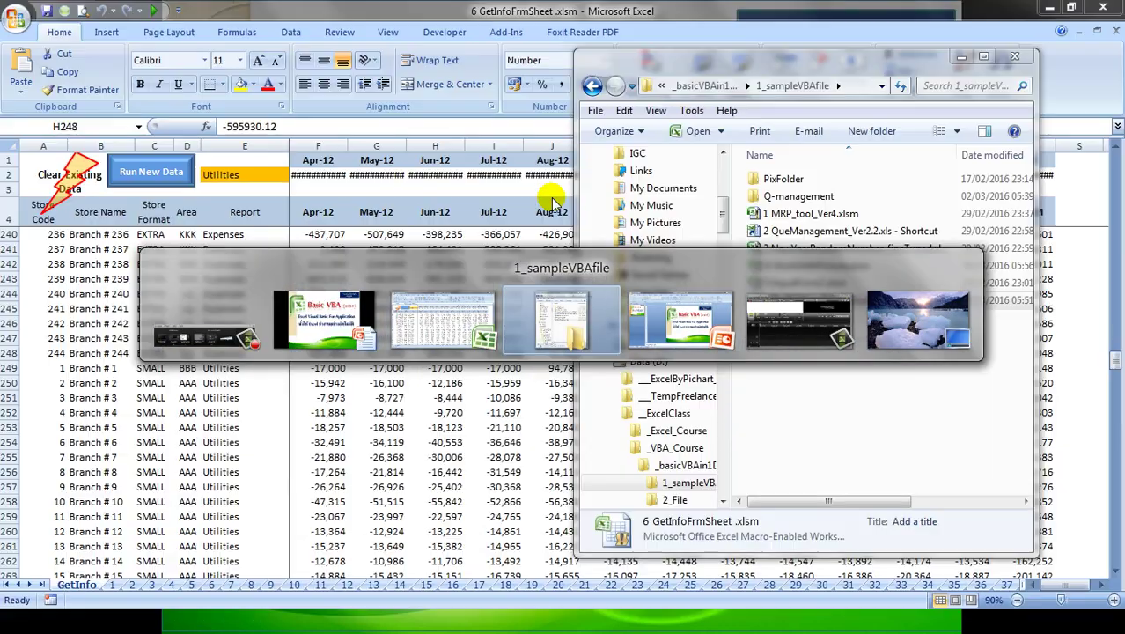
pyautogui.press('Tab')
pyautogui.press('Tab')
pyautogui.press('Tab')
pyautogui.press('Tab')
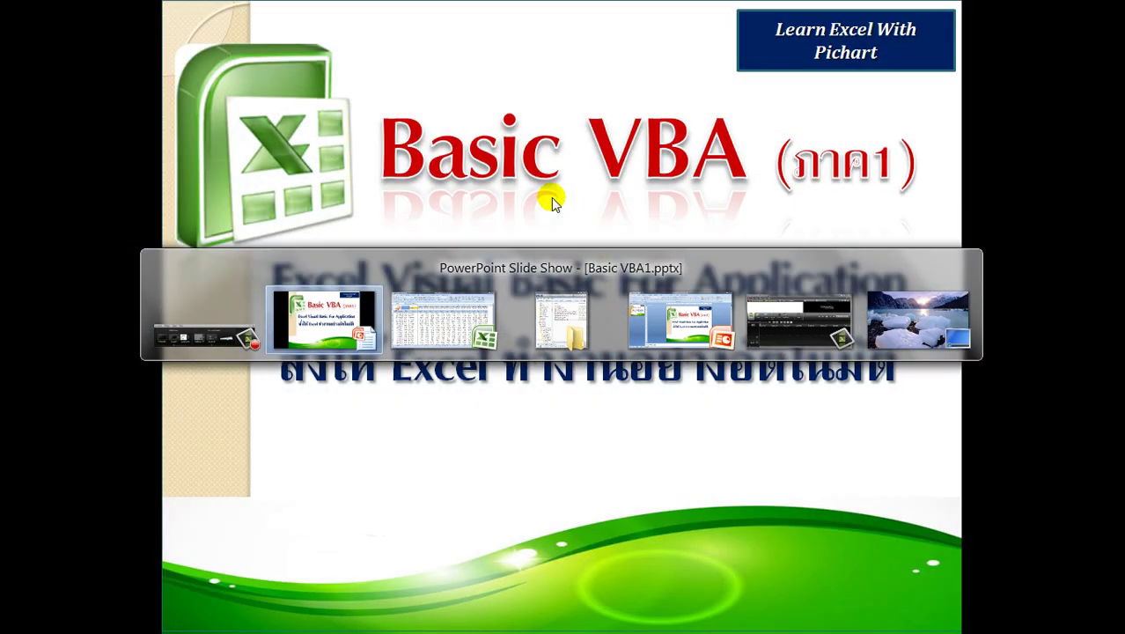
pyautogui.press('Tab')
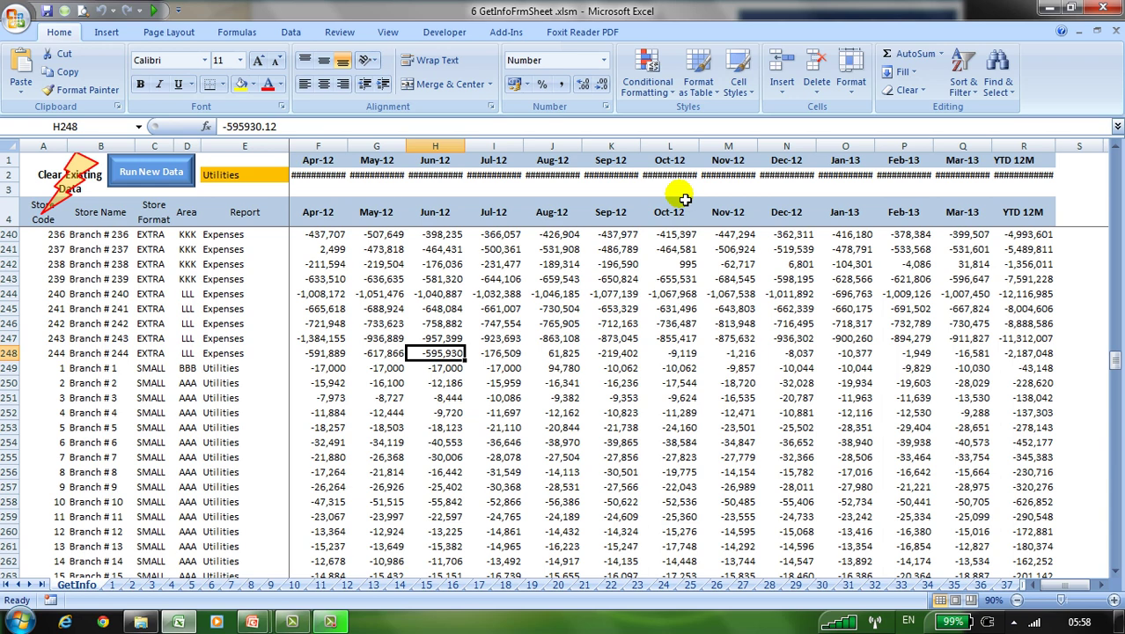
pyautogui.click(110, 584)
pyautogui.click(42, 586)
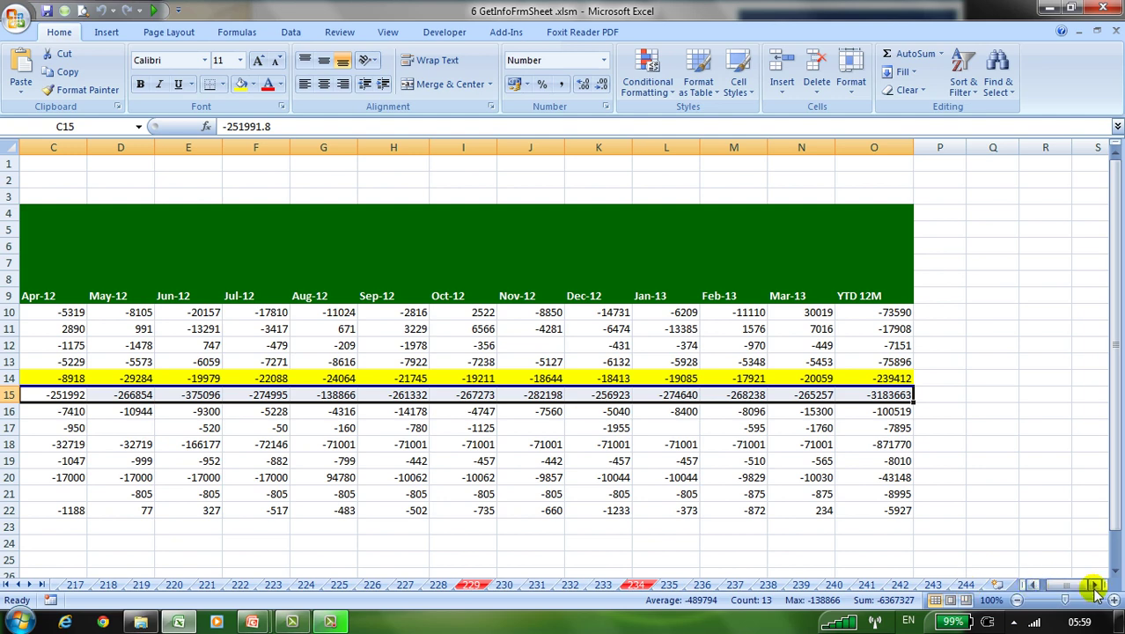
pyautogui.moveTo(1067, 585); pyautogui.dragTo(1039, 584)
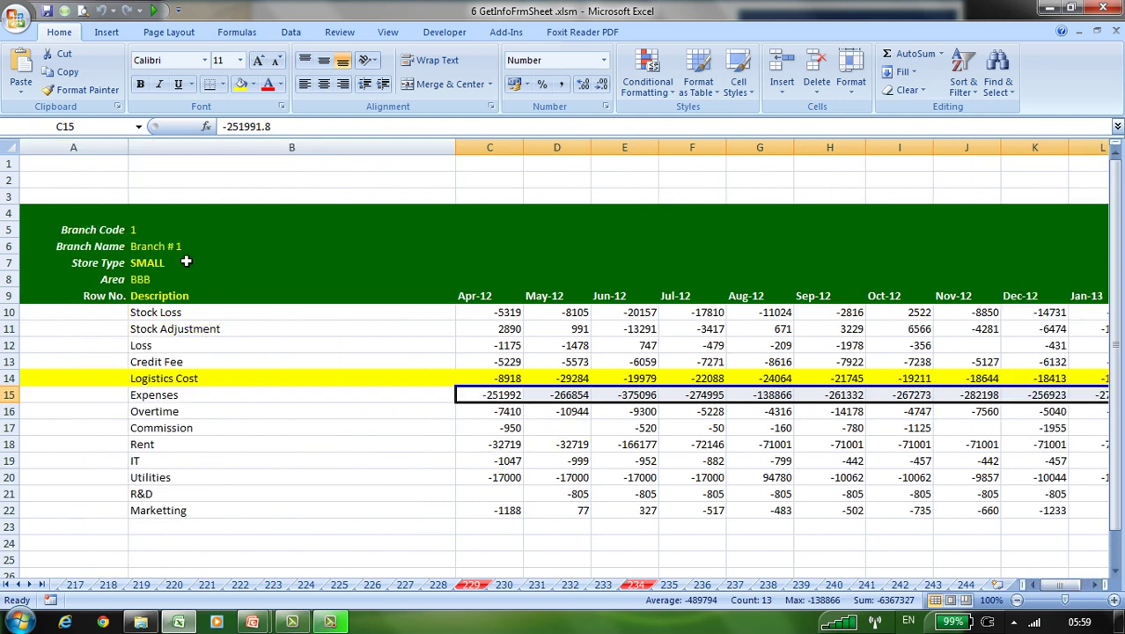
pyautogui.click(179, 234)
pyautogui.moveTo(180, 238); pyautogui.dragTo(178, 295)
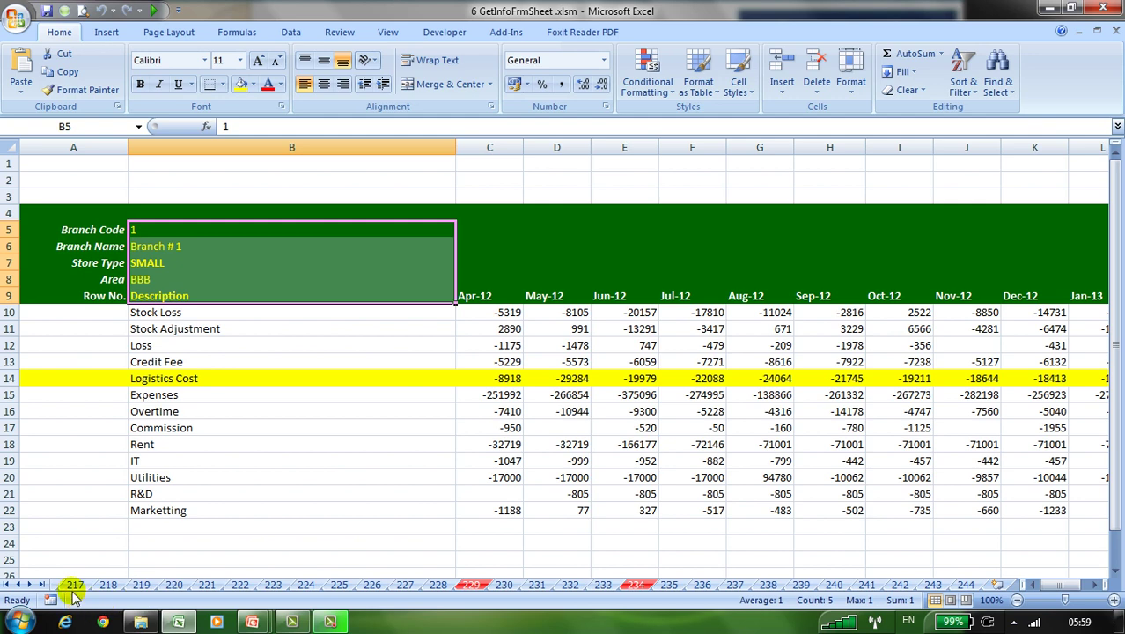
pyautogui.click(8, 586)
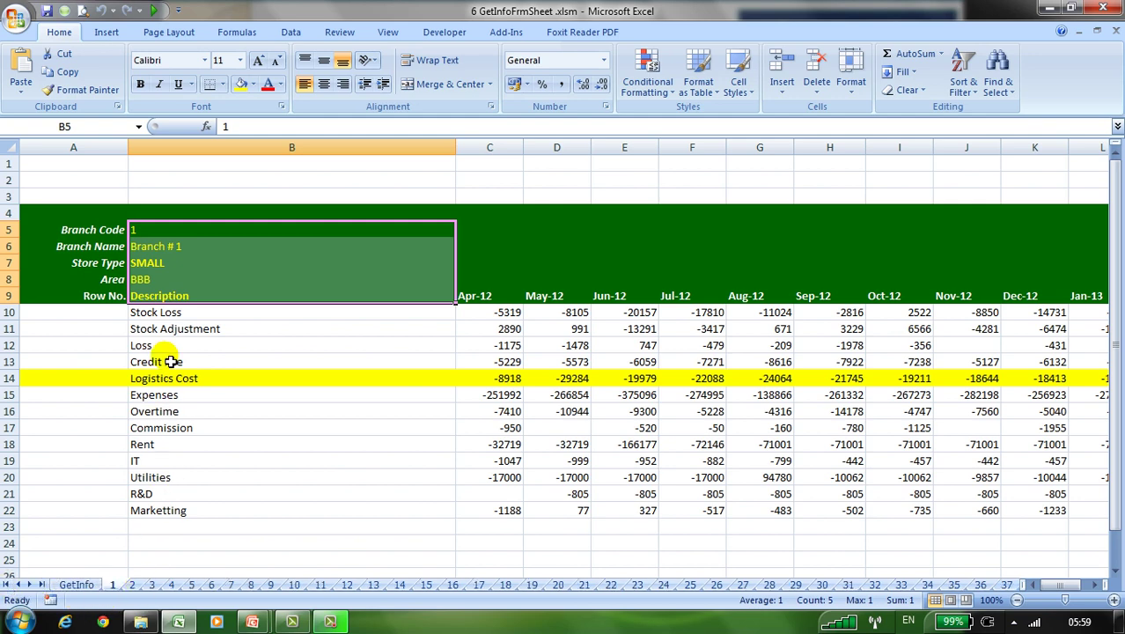
pyautogui.click(79, 585)
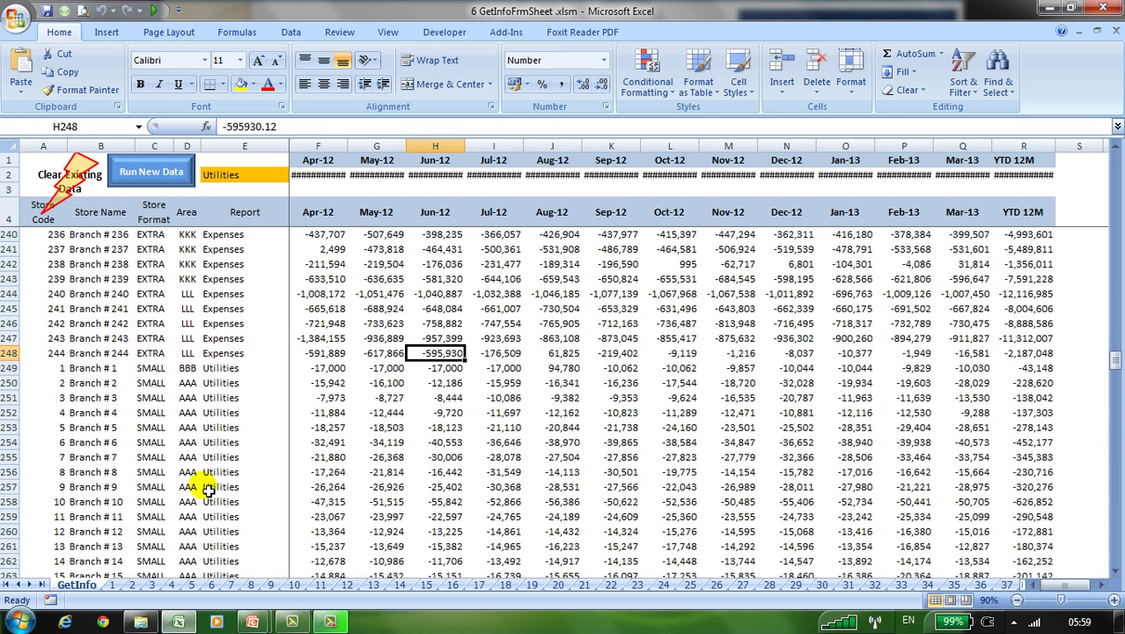
pyautogui.click(114, 586)
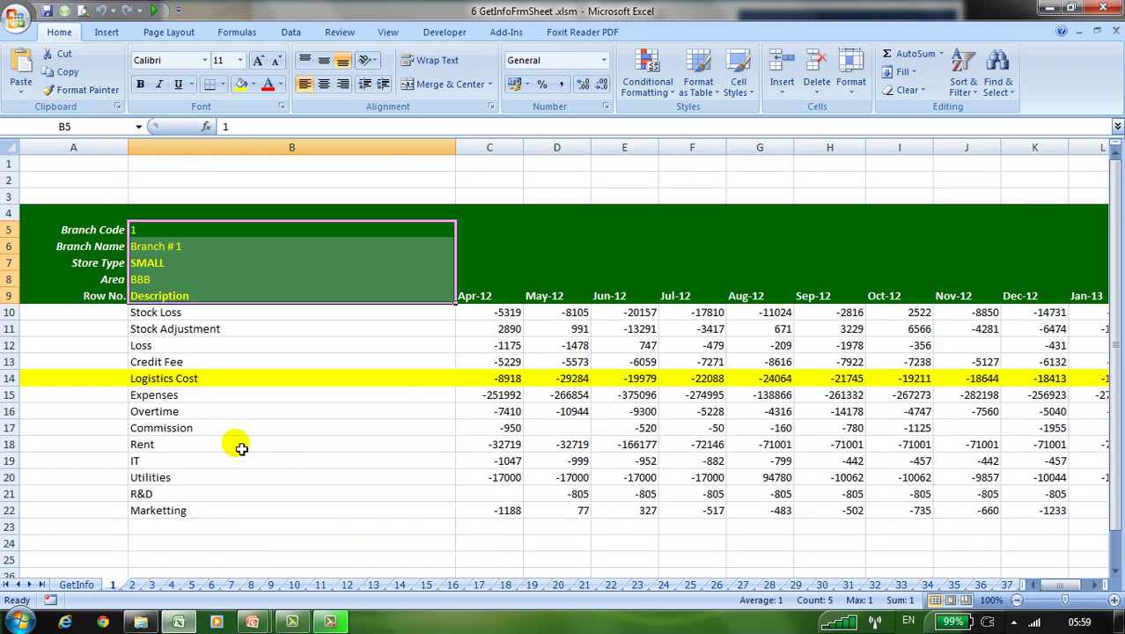
pyautogui.click(181, 382)
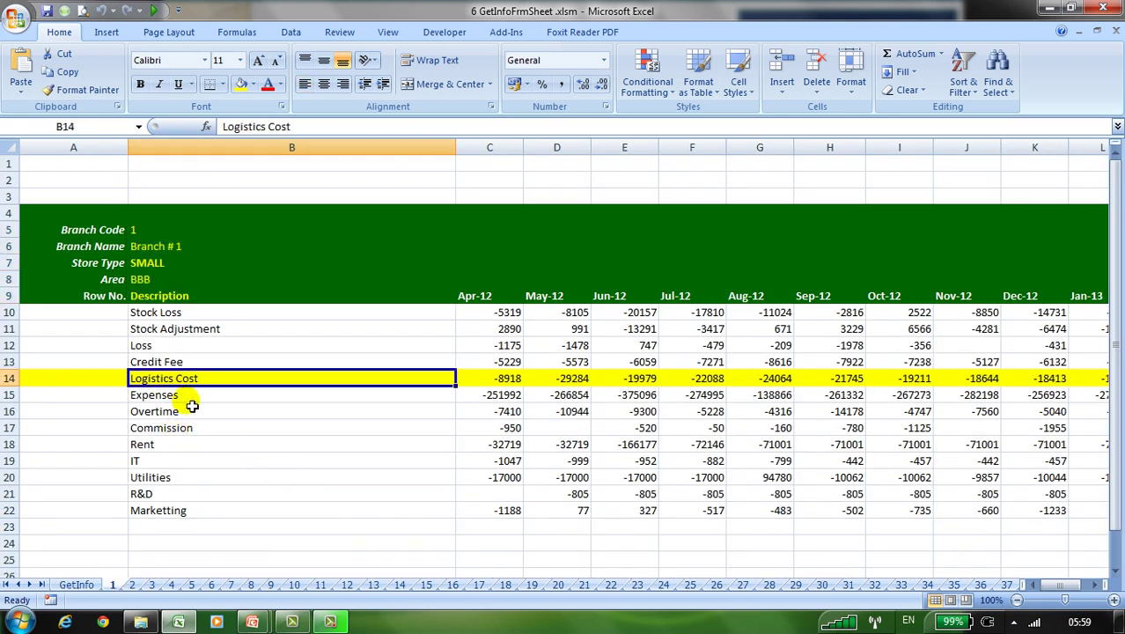
pyautogui.click(186, 397)
pyautogui.click(190, 412)
pyautogui.click(197, 432)
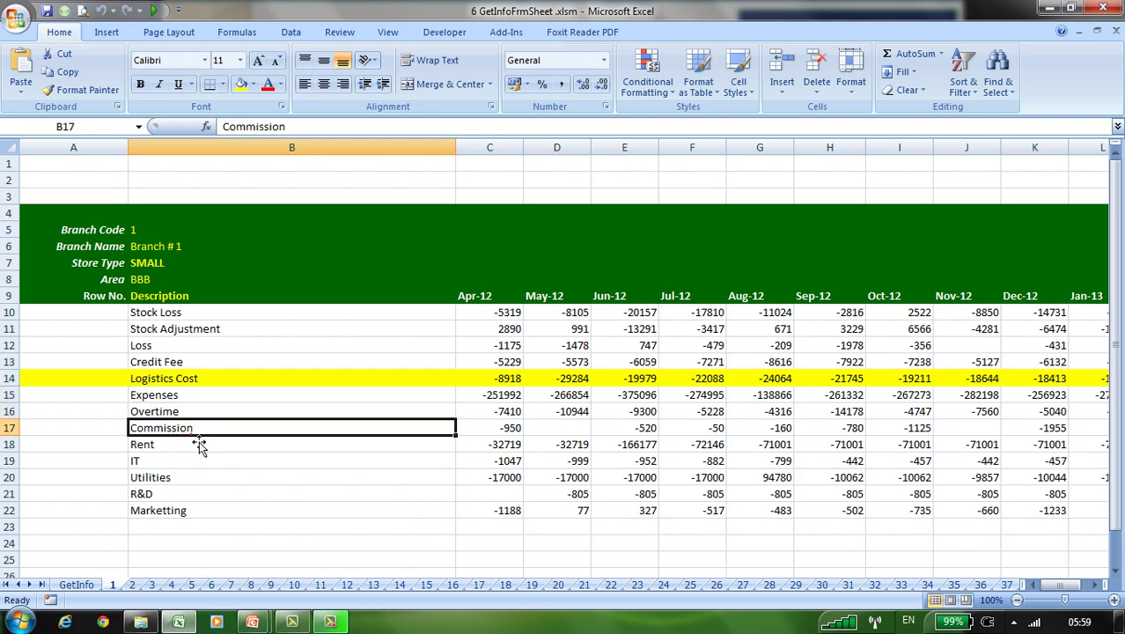
# On the GetInfo sheet, run Clear Existing Data so only headers and zero monthly totals remain
pyautogui.click(75, 586)
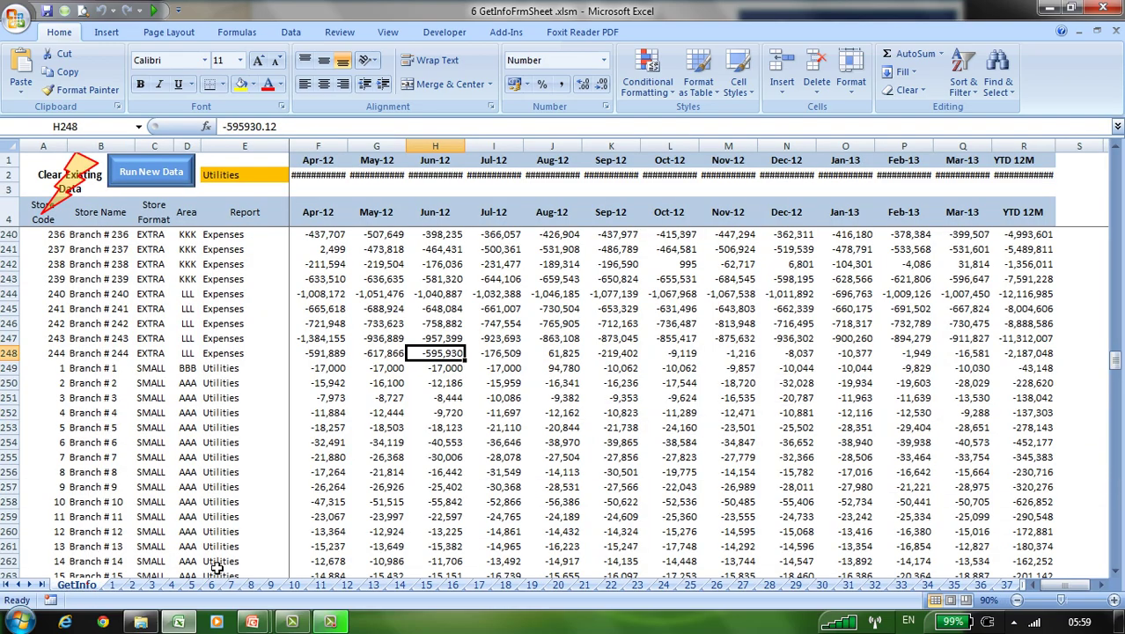
pyautogui.scroll(3, 476, 476)
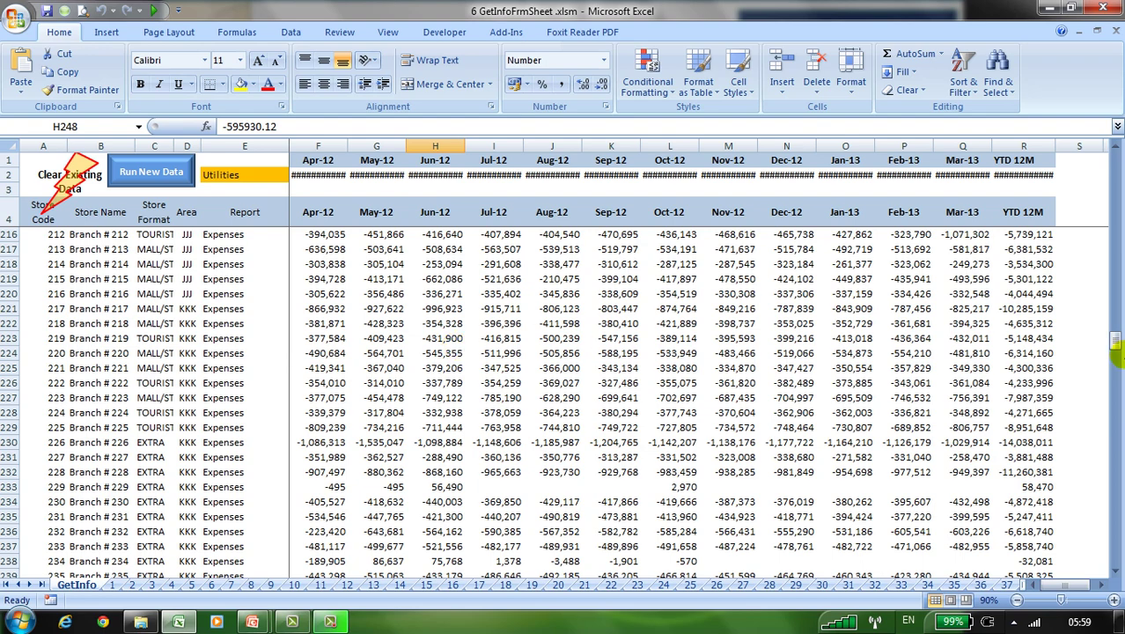
pyautogui.moveTo(1115, 349); pyautogui.dragTo(1116, 339)
pyautogui.click(669, 307)
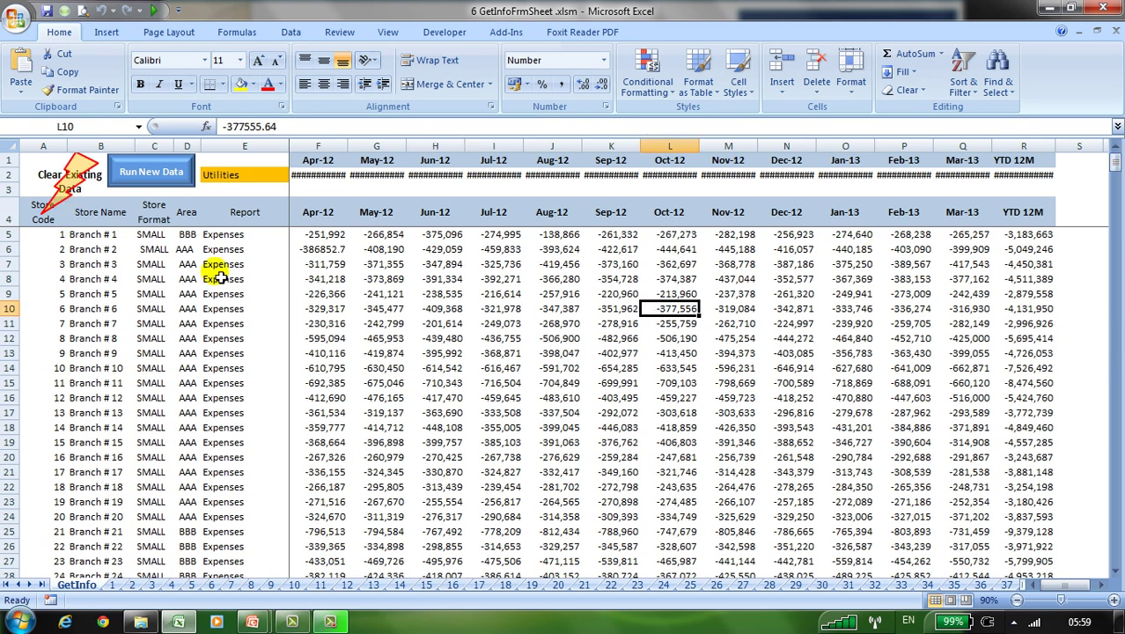
pyautogui.moveTo(44, 234); pyautogui.dragTo(700, 413)
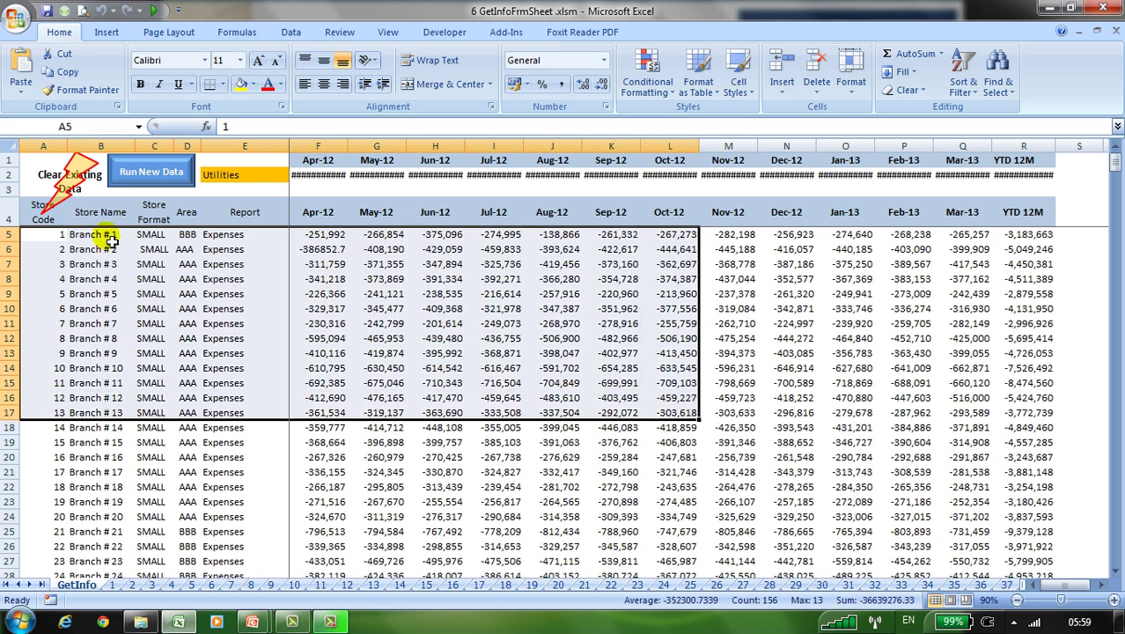
pyautogui.click(304, 308)
pyautogui.click(520, 341)
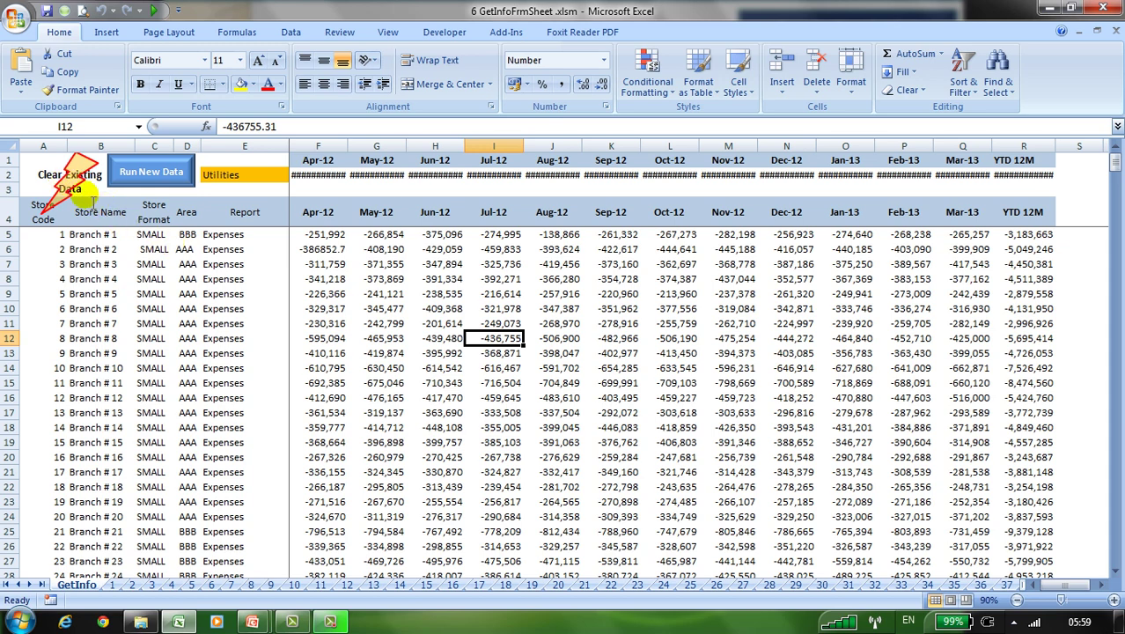
pyautogui.click(71, 185)
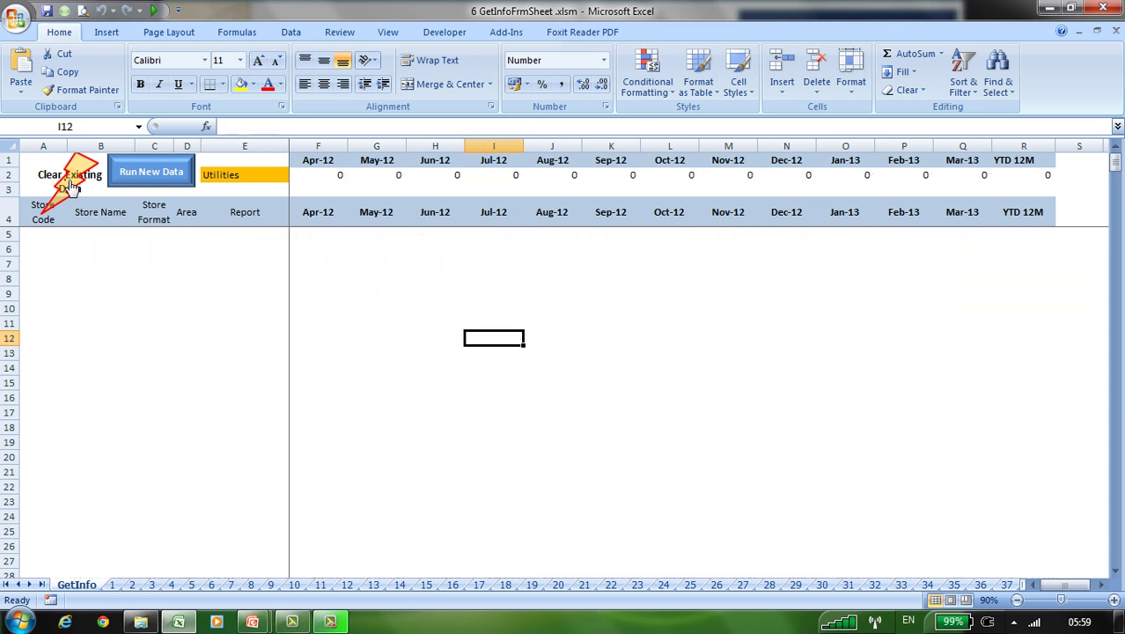
# Set E2 to Expenses and run Run New Data to fill branches through Branch # 244
pyautogui.click(365, 328)
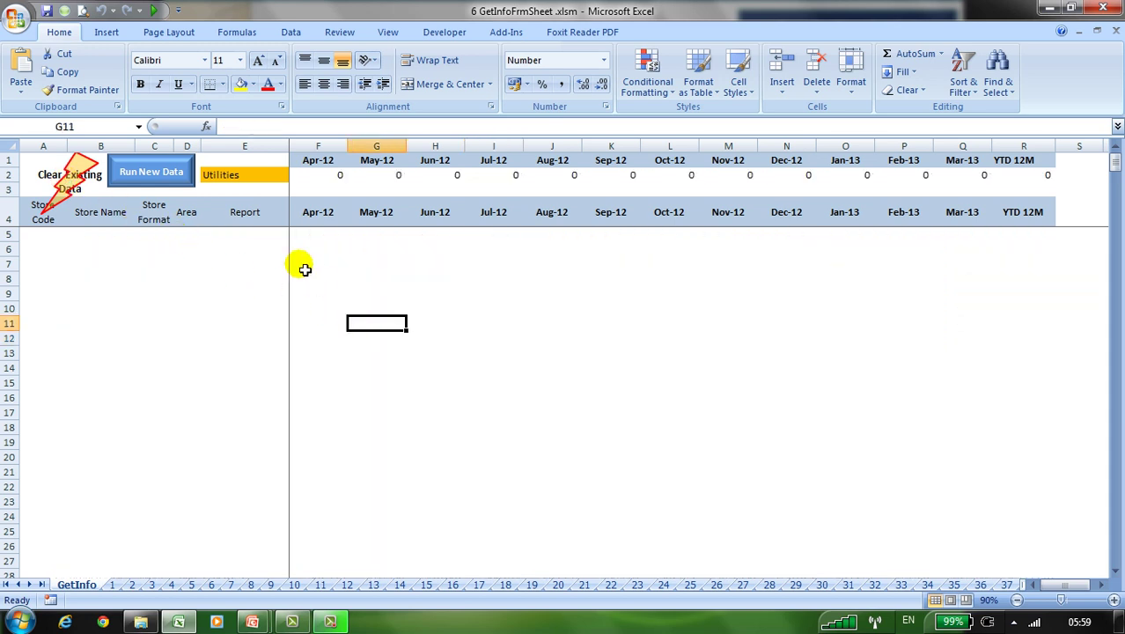
pyautogui.click(258, 182)
pyautogui.click(296, 175)
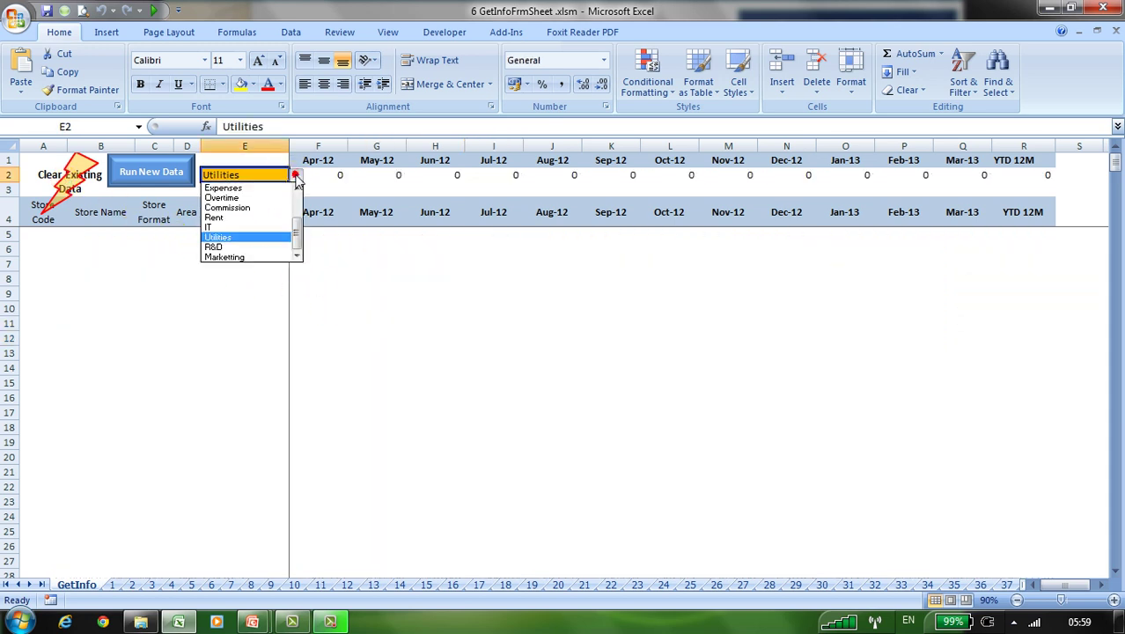
pyautogui.click(257, 188)
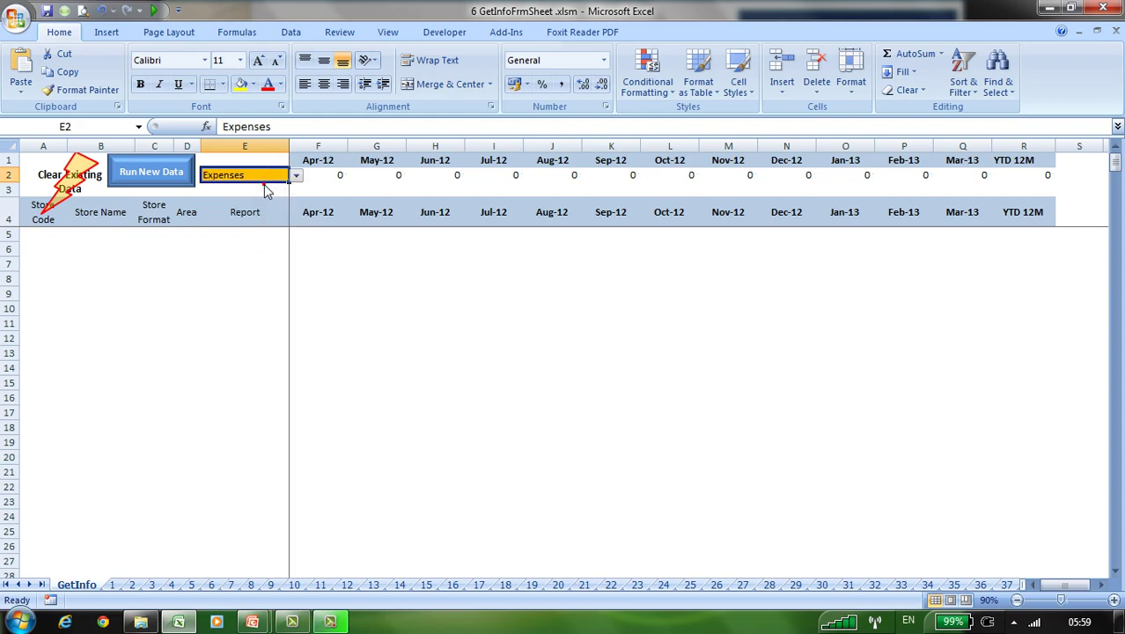
pyautogui.click(150, 178)
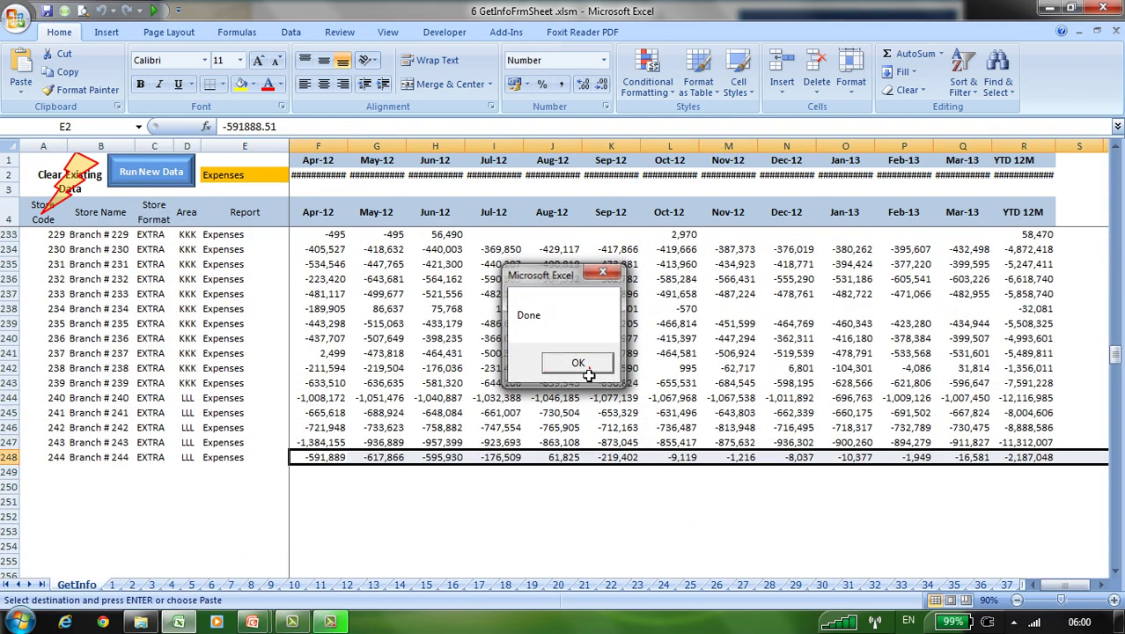
# Dismiss the Done message and check Branch #1's Expenses row on sheet 1
pyautogui.click(589, 368)
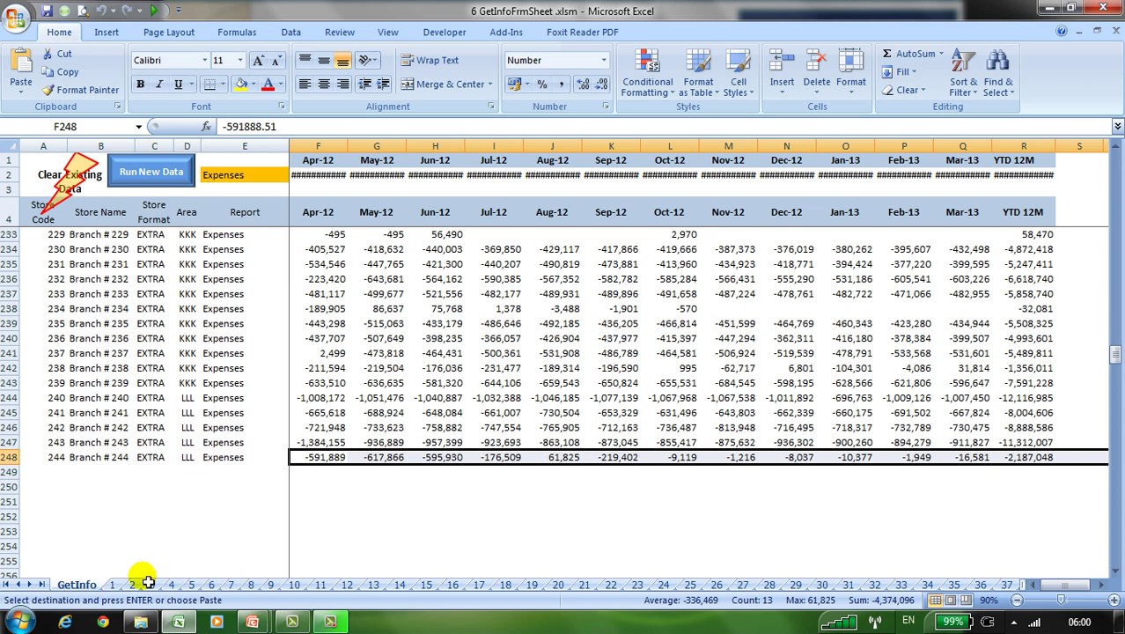
pyautogui.click(113, 585)
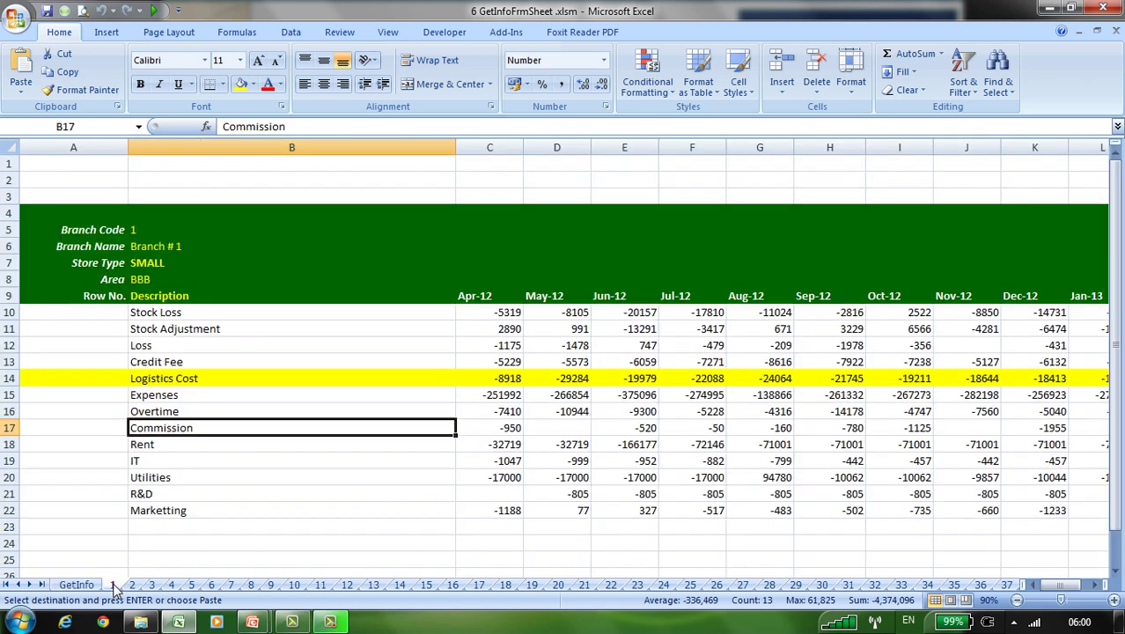
pyautogui.click(193, 398)
pyautogui.click(193, 399)
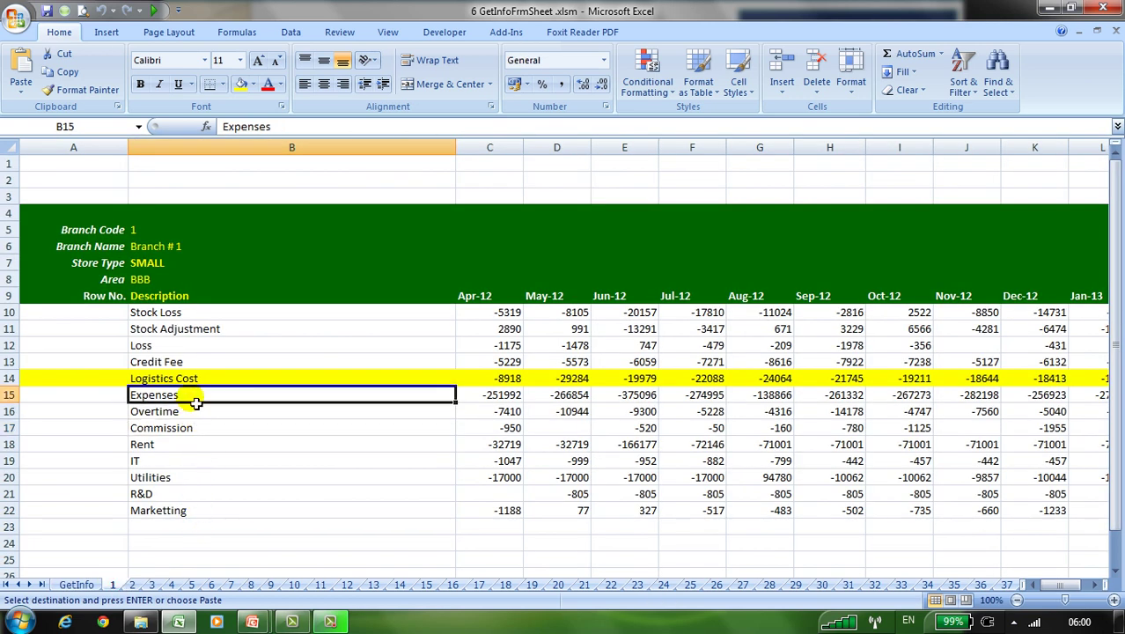
# Point out the matching Expenses row on GetInfo and open the Visual Basic Editor with Alt+F11
pyautogui.click(76, 584)
pyautogui.click(228, 342)
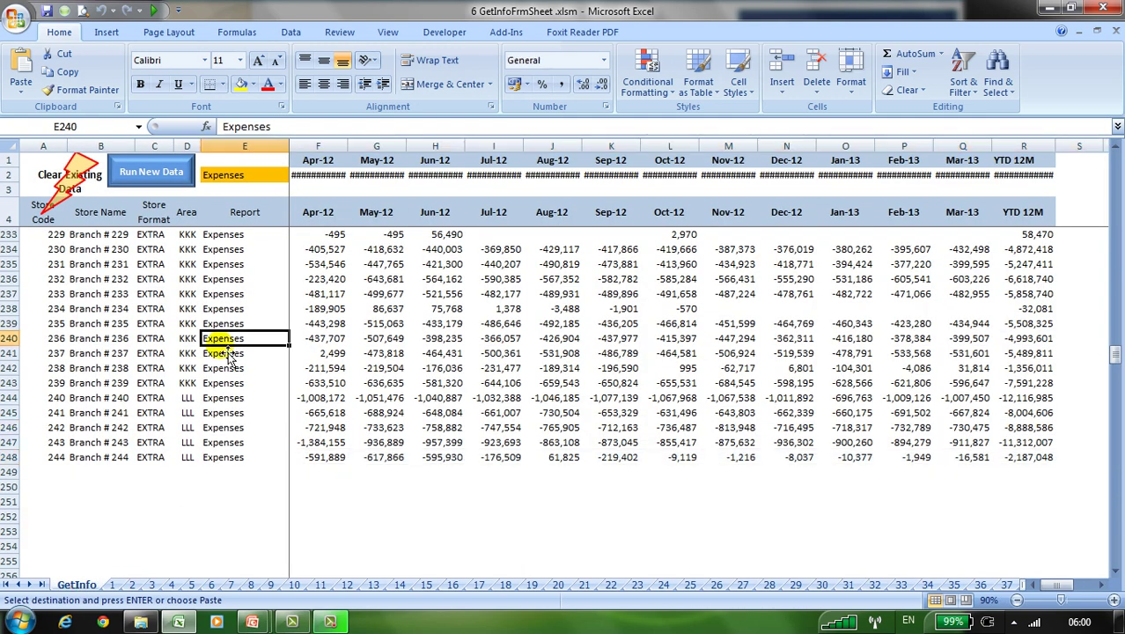
pyautogui.hotkey('alt', 'F11')
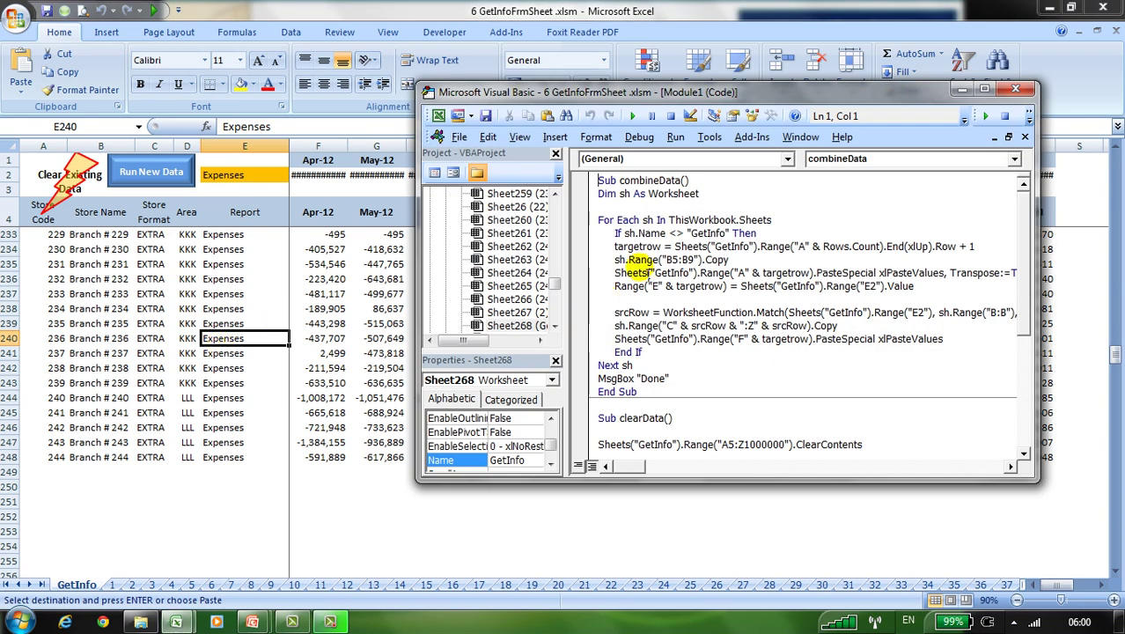
# Select the combineData macro code, compare it with the worksheet, and point out the paste-values line
pyautogui.moveTo(597, 181); pyautogui.dragTo(704, 390)
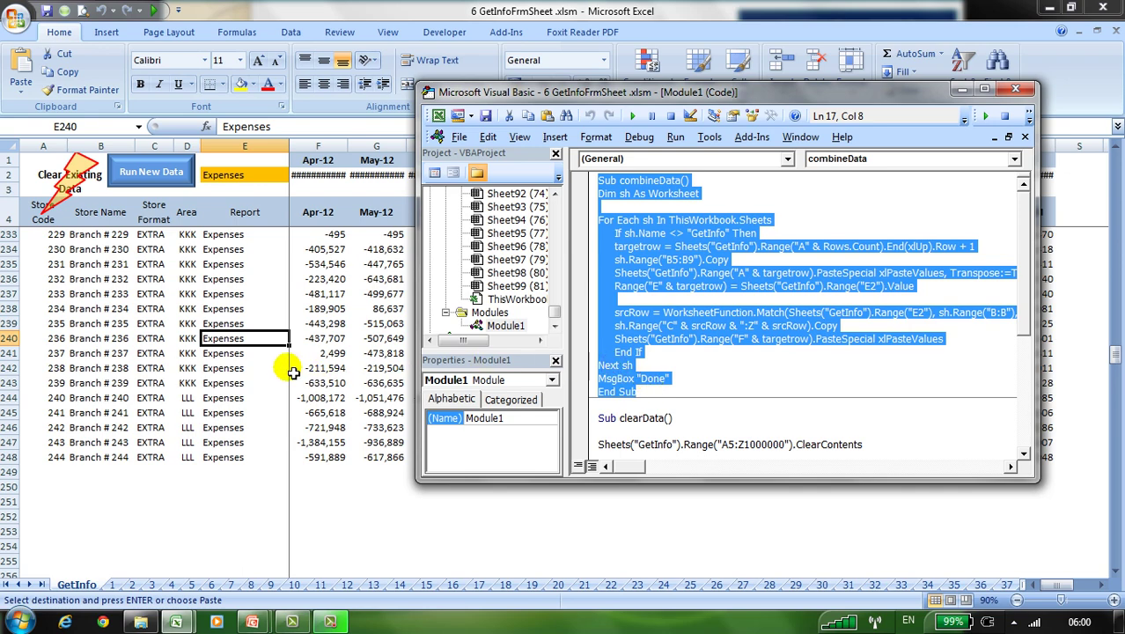
pyautogui.click(359, 311)
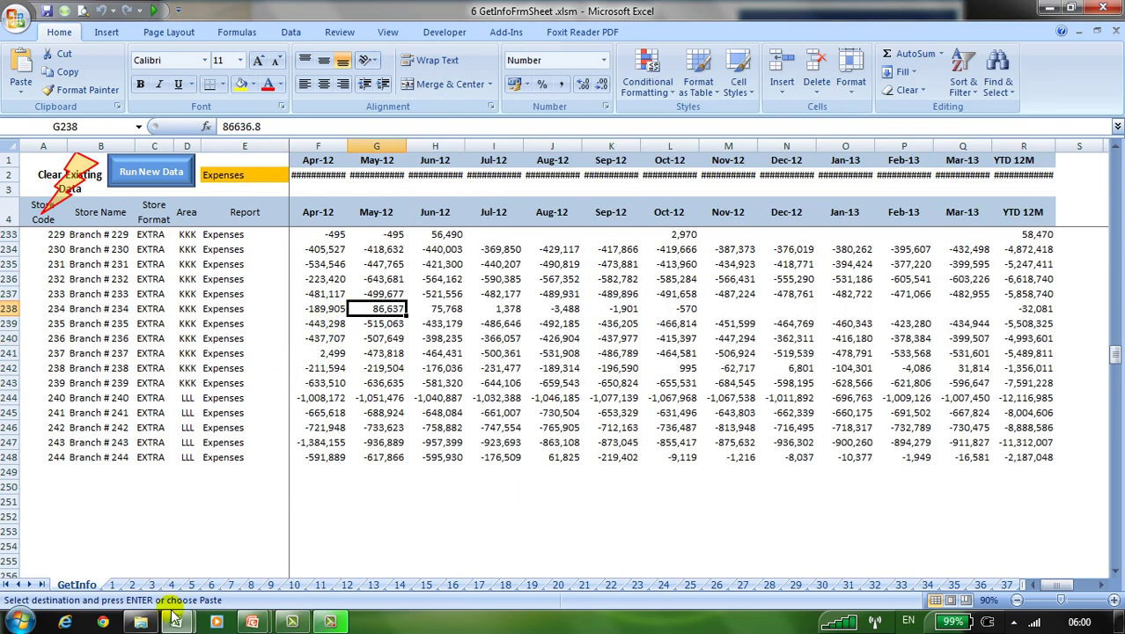
pyautogui.moveTo(176, 622)
pyautogui.click(312, 548)
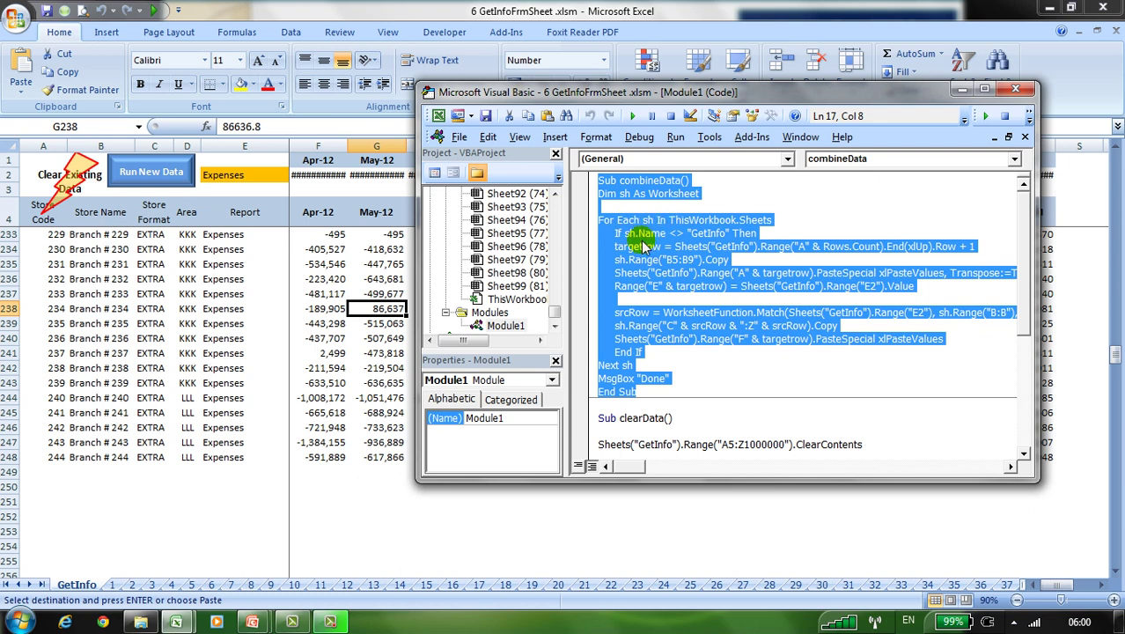
pyautogui.click(704, 341)
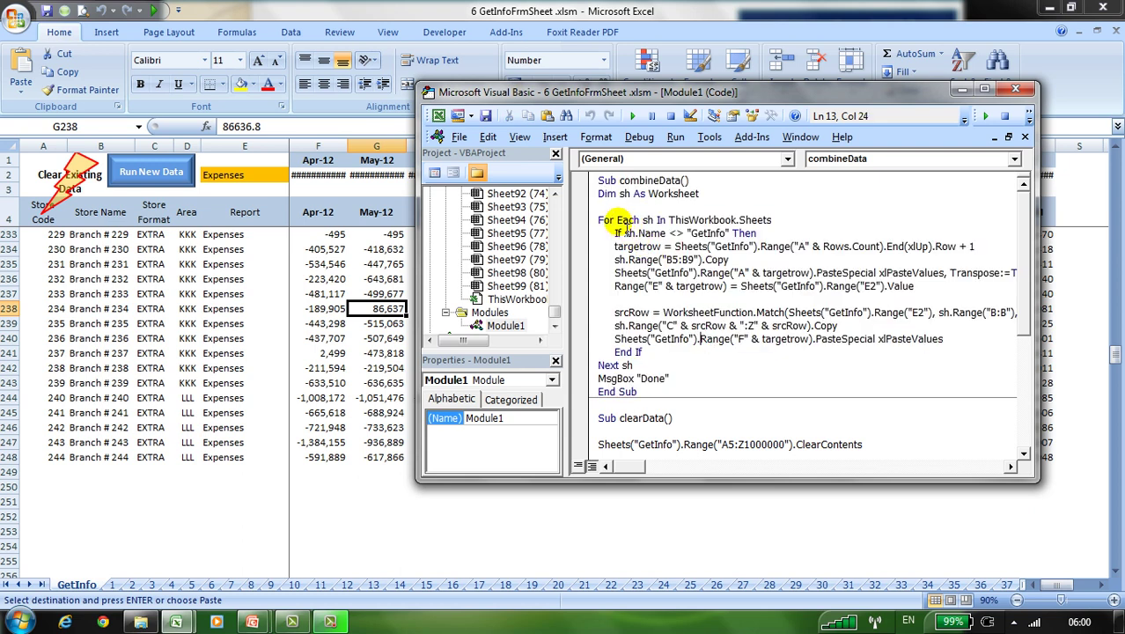
# Walk through the loop over every worksheet, its GetInfo name check, and the copy-paste lines to Next sh
pyautogui.moveTo(617, 220); pyautogui.dragTo(654, 221)
pyautogui.click(708, 234)
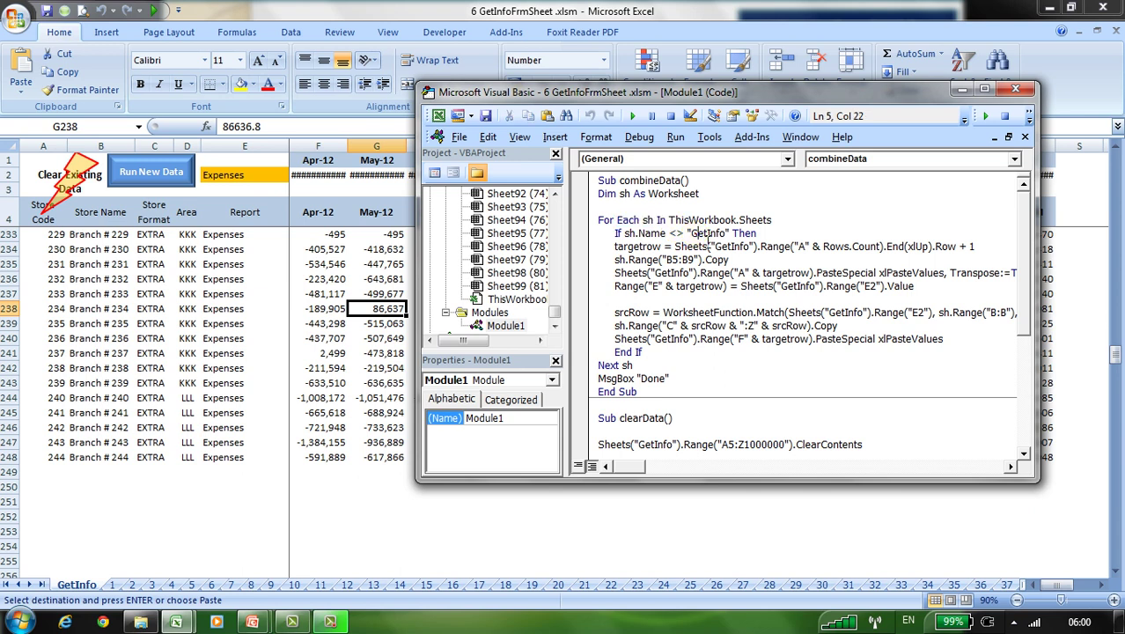
pyautogui.click(692, 233)
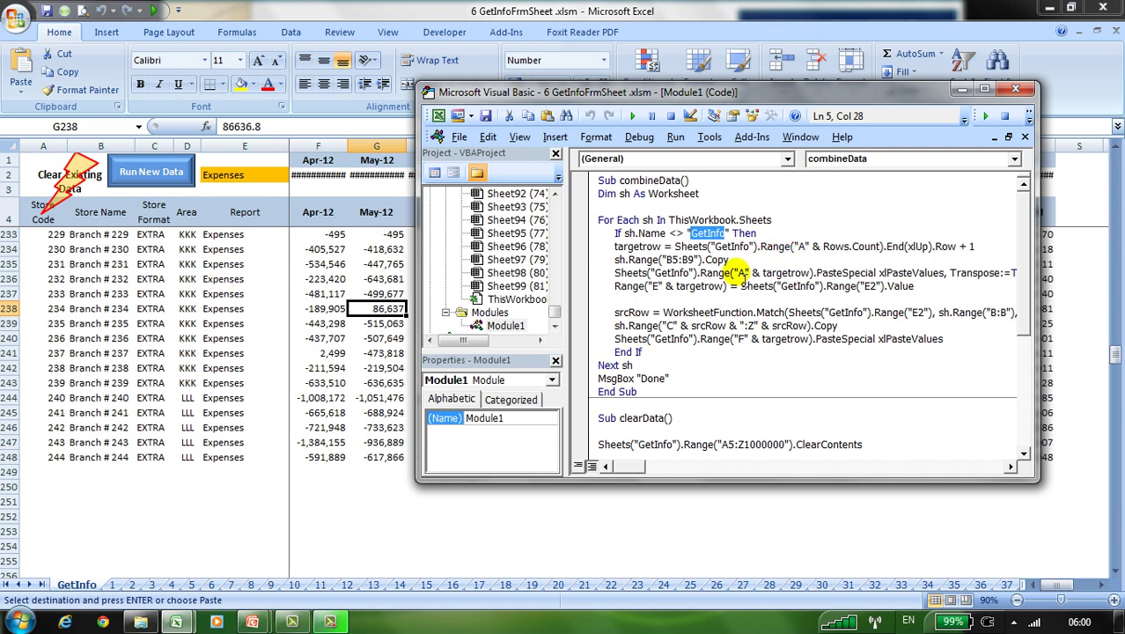
pyautogui.moveTo(614, 247)
pyautogui.mouseDown()
pyautogui.moveTo(950, 330)
pyautogui.moveTo(915, 344)
pyautogui.mouseUp()
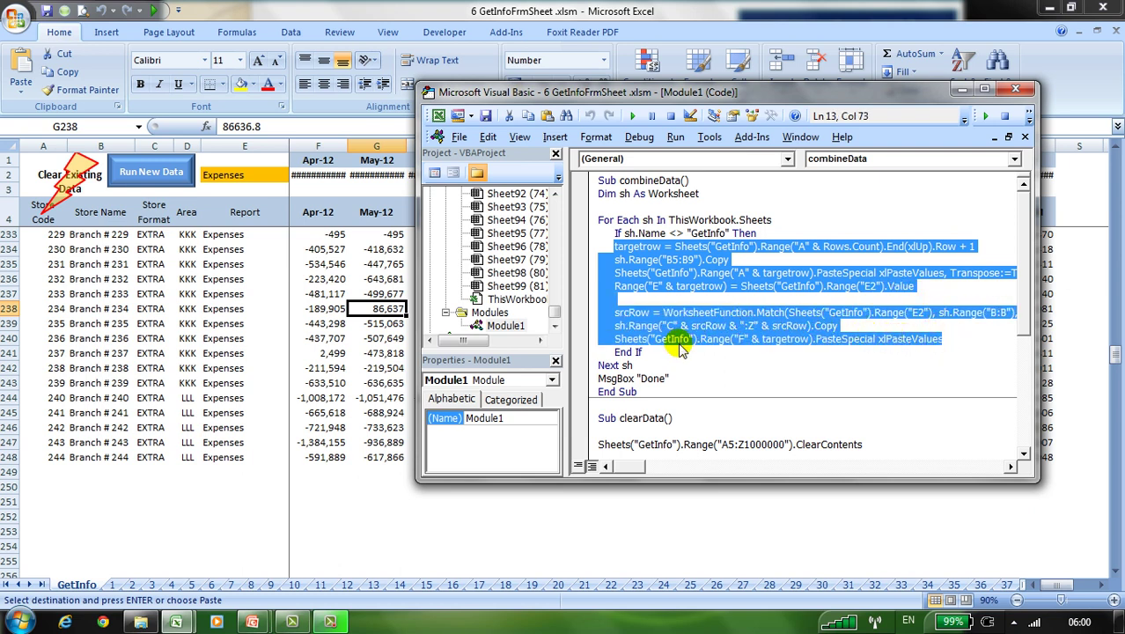
pyautogui.click(629, 366)
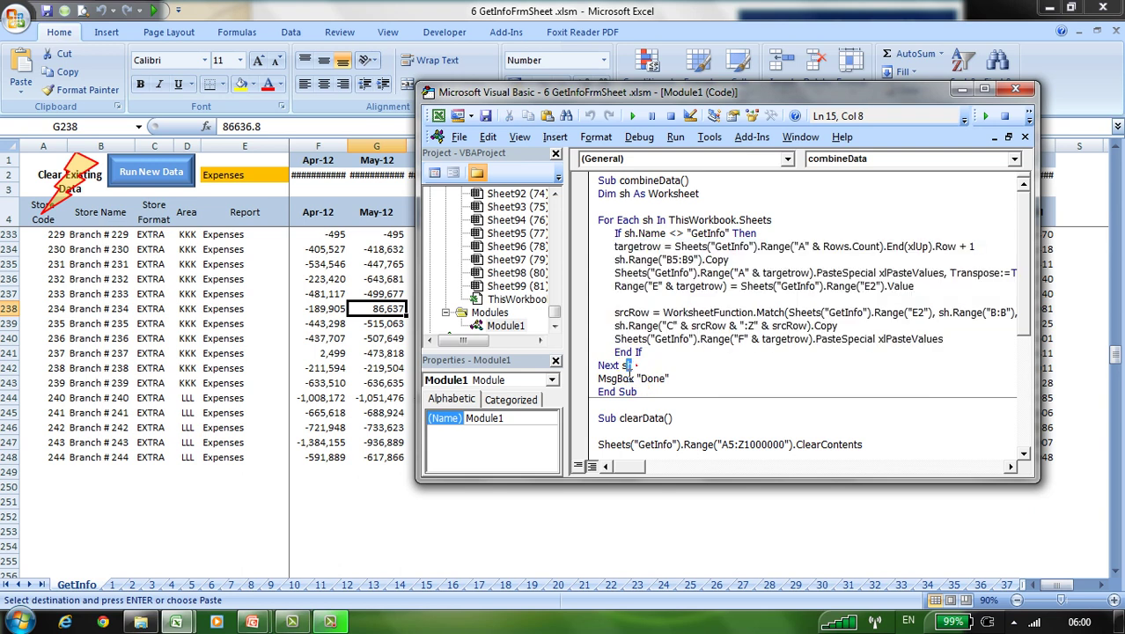
# Highlight the MsgBox "Done" line and the whole combineData macro, then close the editor
pyautogui.moveTo(669, 379); pyautogui.dragTo(599, 379)
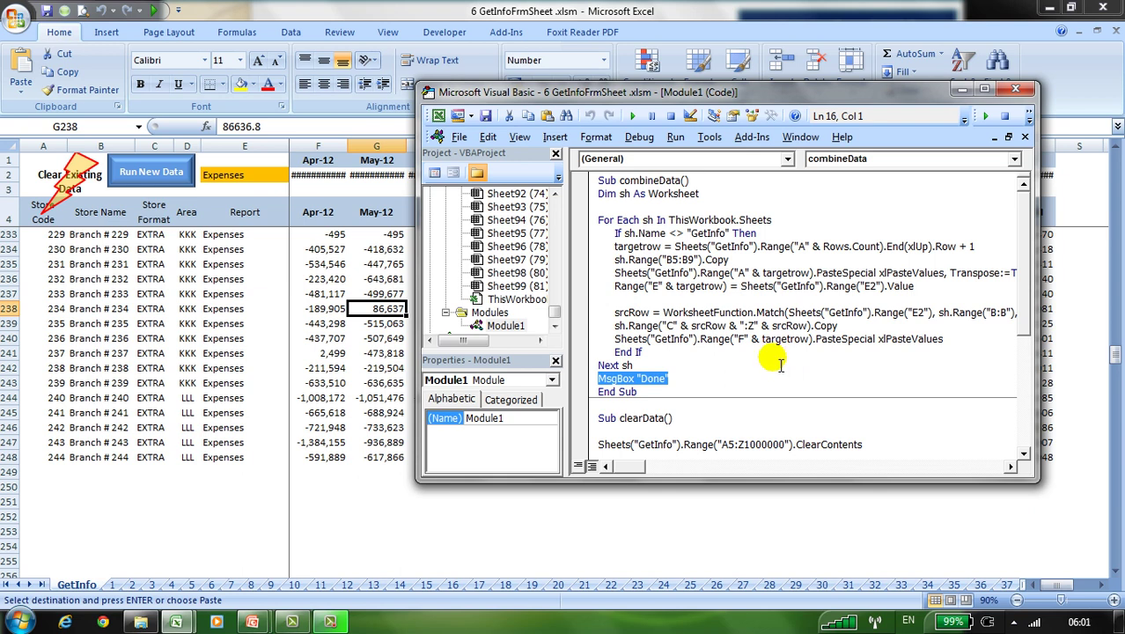
pyautogui.moveTo(637, 392); pyautogui.dragTo(588, 214)
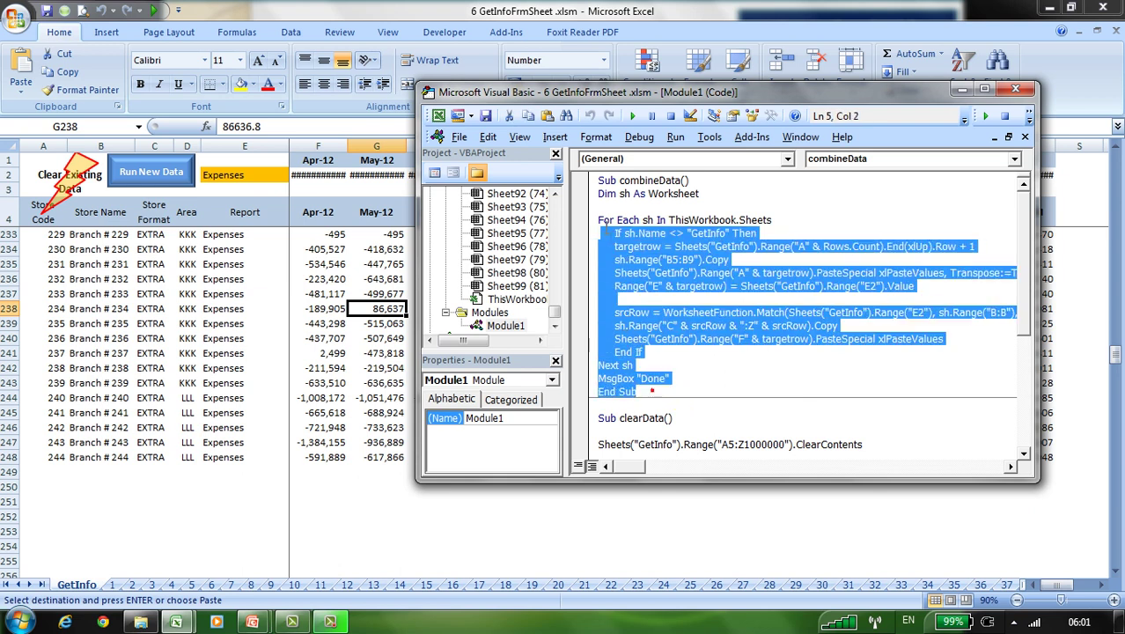
pyautogui.moveTo(692, 181)
pyautogui.mouseDown()
pyautogui.moveTo(598, 180)
pyautogui.moveTo(727, 387)
pyautogui.mouseUp()
pyautogui.click(602, 182)
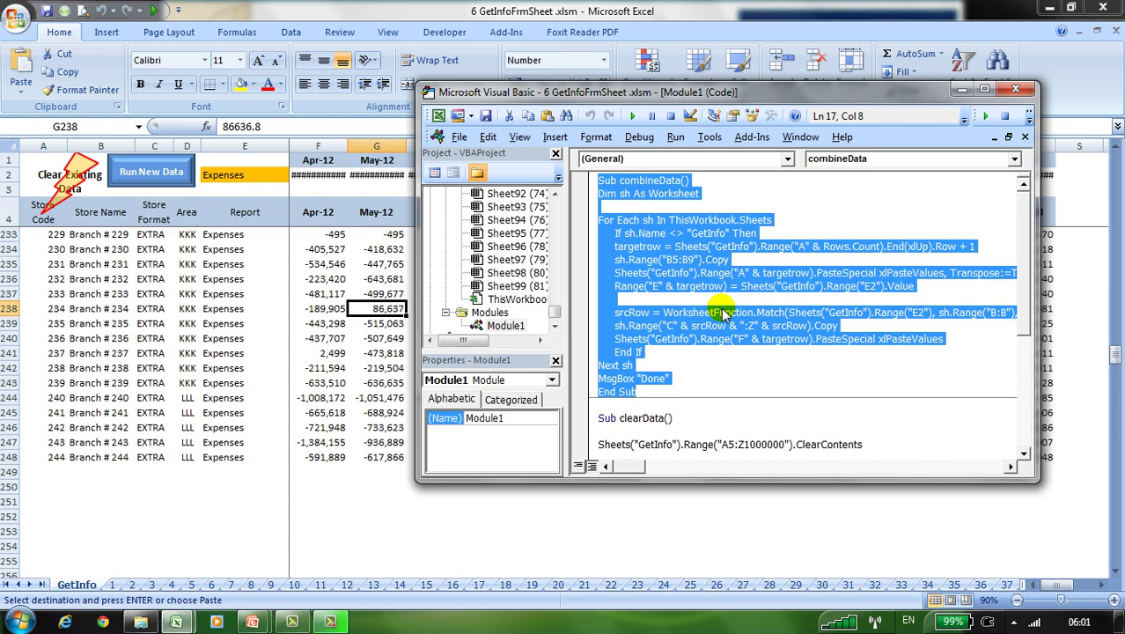
pyautogui.click(1014, 90)
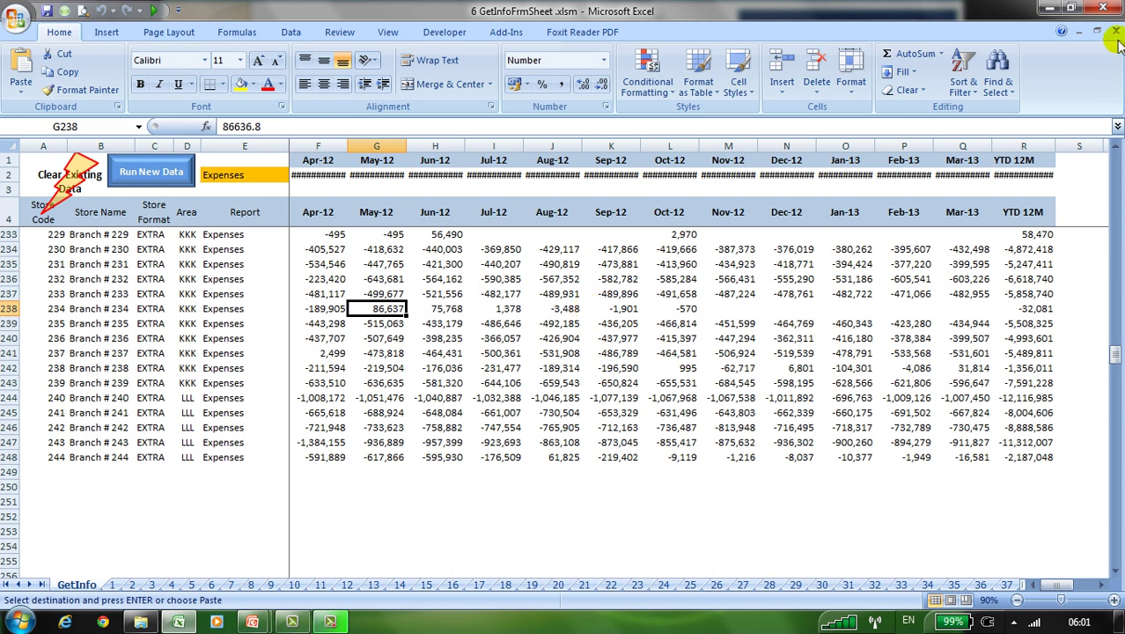
# Set the E2 report type to Utilities and run the Run New Data macro
pyautogui.click(231, 173)
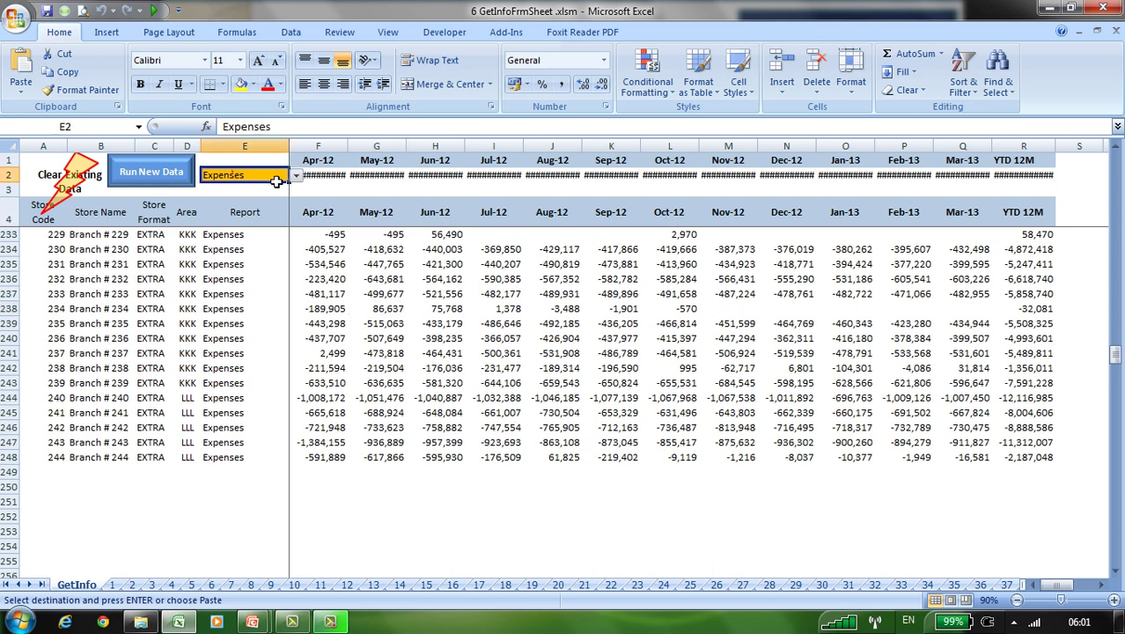
pyautogui.click(296, 175)
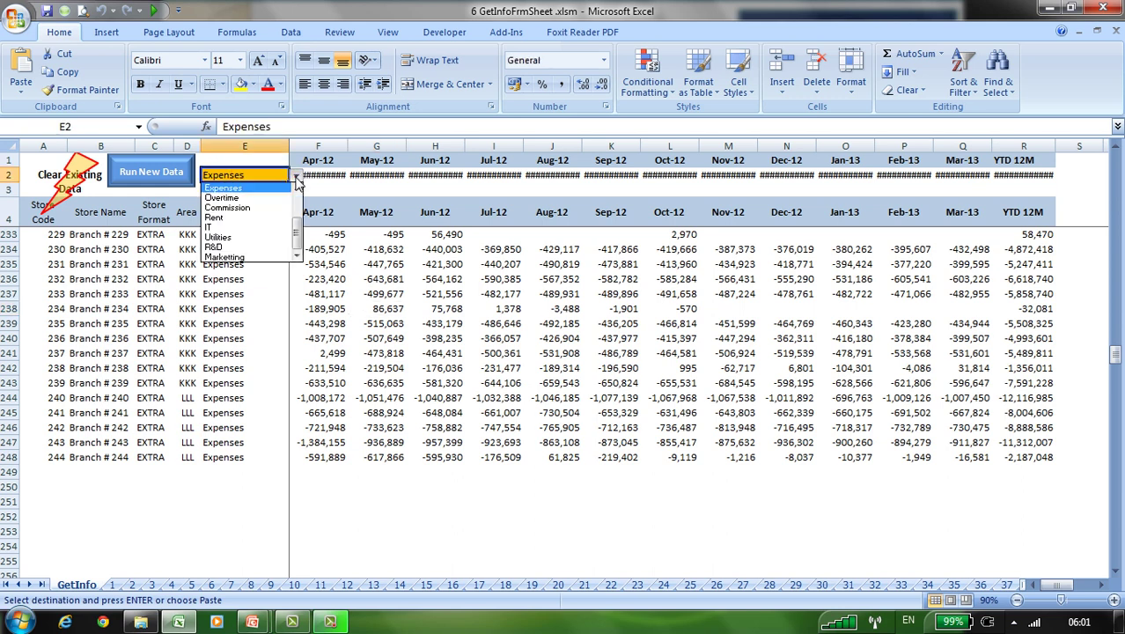
pyautogui.click(252, 237)
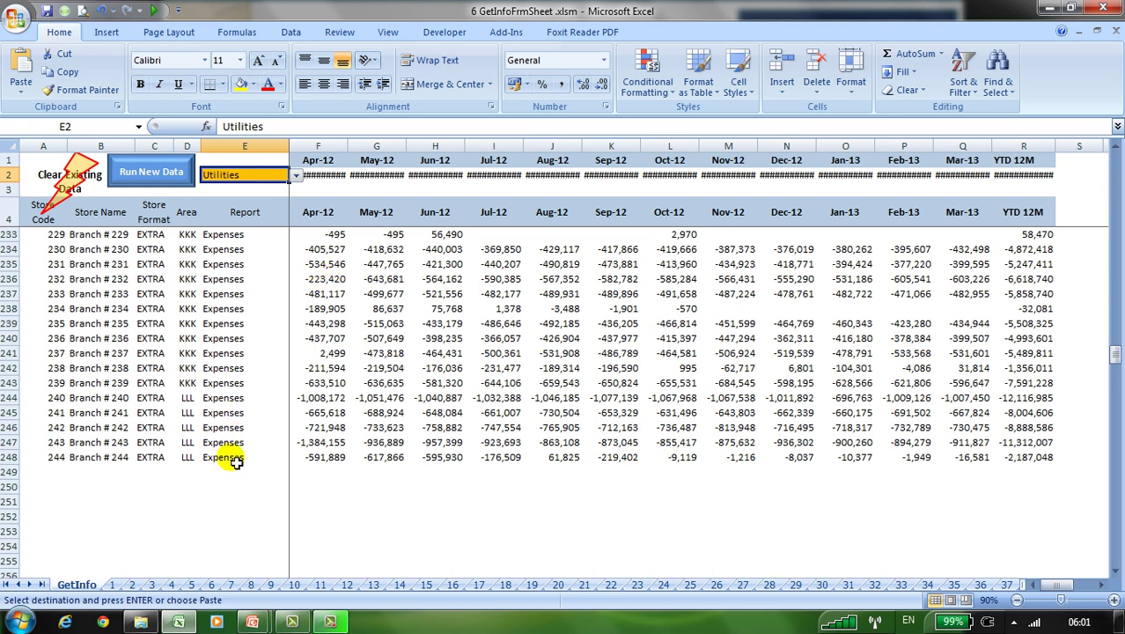
pyautogui.scroll(-1, 233, 460)
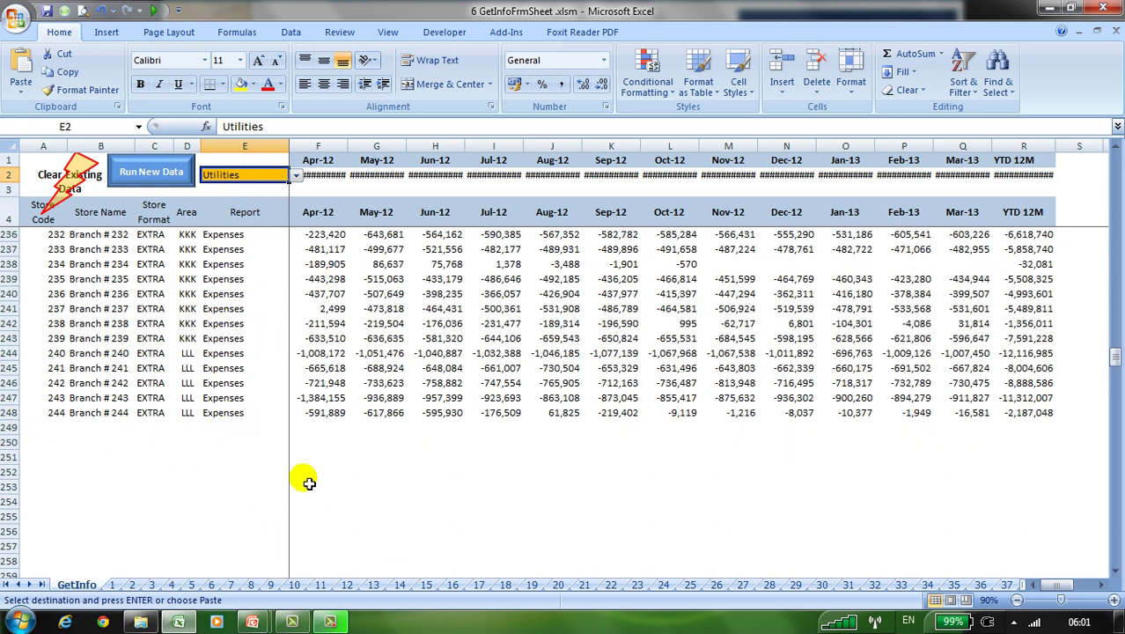
pyautogui.click(236, 427)
pyautogui.click(278, 280)
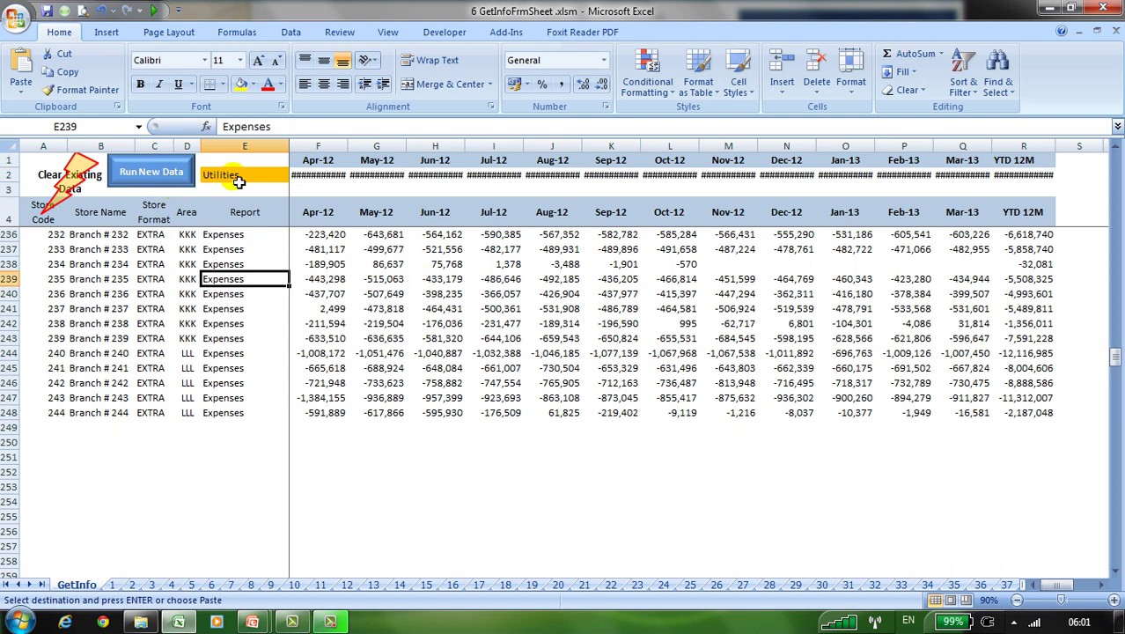
pyautogui.click(157, 172)
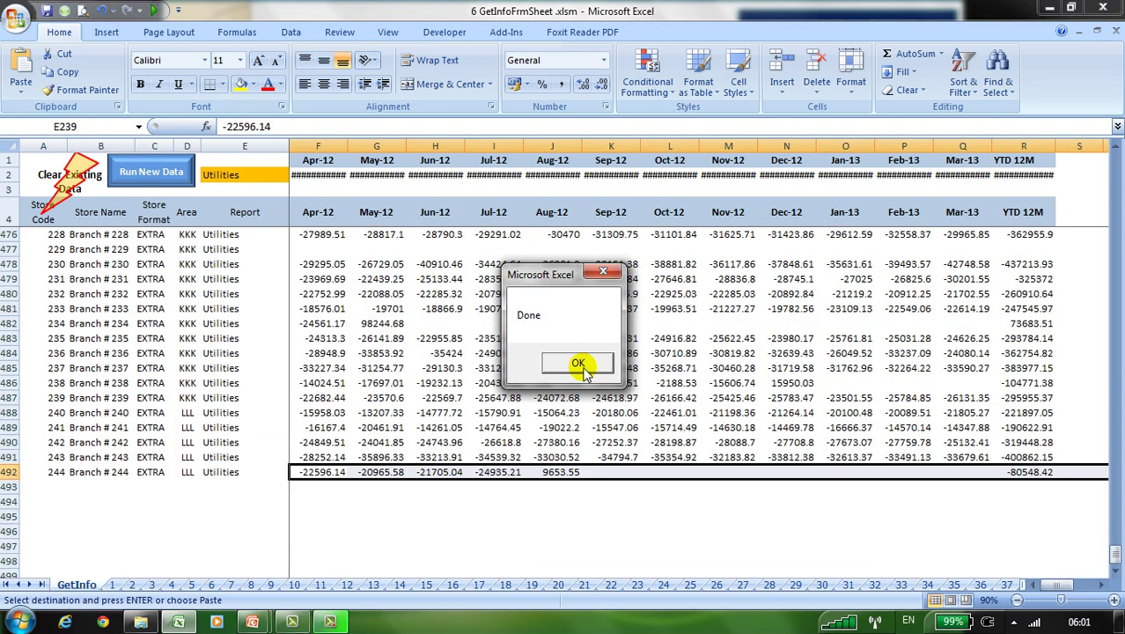
# Dismiss the Done message and select rows 248–249, where the Expenses rows meet the Utilities rows
pyautogui.click(578, 363)
pyautogui.click(205, 401)
pyautogui.scroll(7, 209, 413)
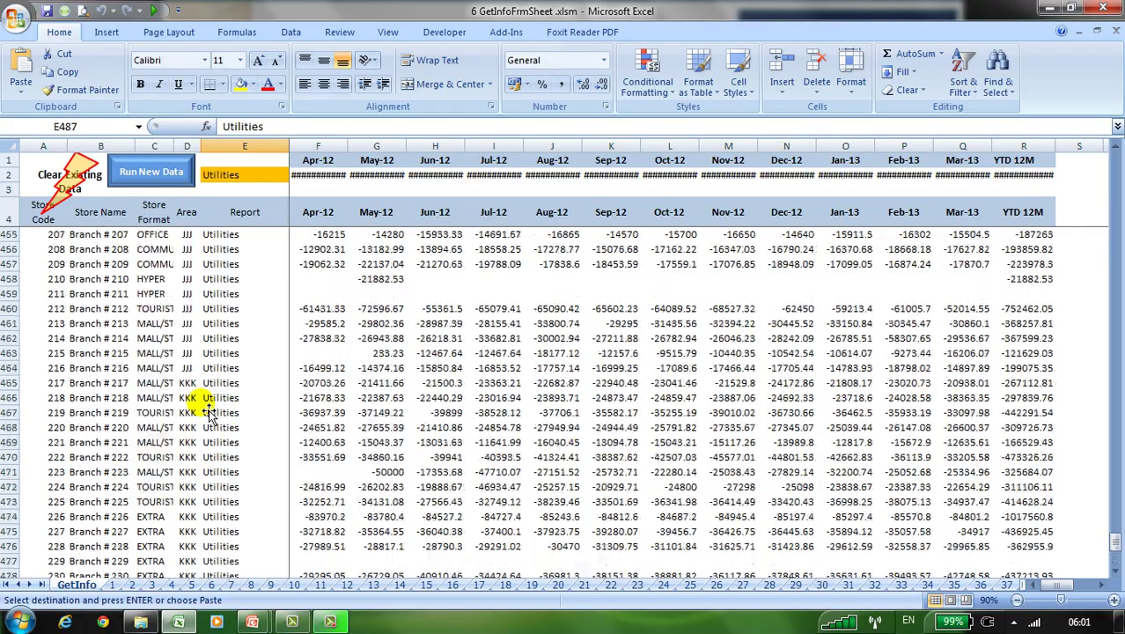
pyautogui.scroll(9, 208, 414)
pyautogui.scroll(12, 208, 414)
pyautogui.scroll(12, 209, 414)
pyautogui.scroll(9, 208, 413)
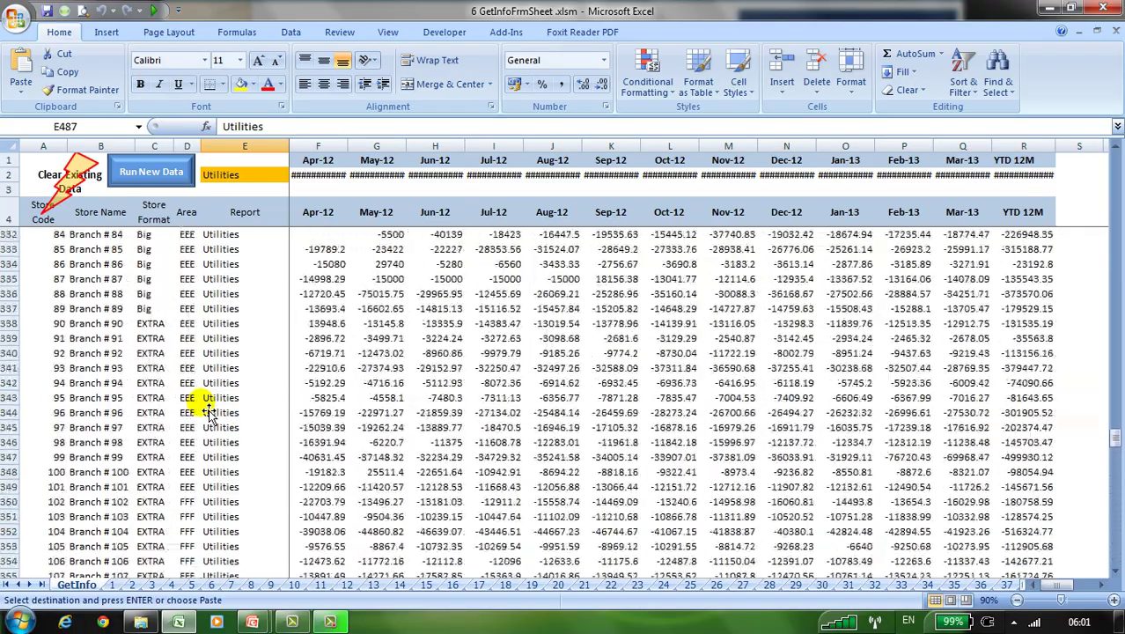
pyautogui.scroll(10, 209, 414)
pyautogui.scroll(11, 209, 414)
pyautogui.scroll(10, 208, 414)
pyautogui.scroll(4, 203, 397)
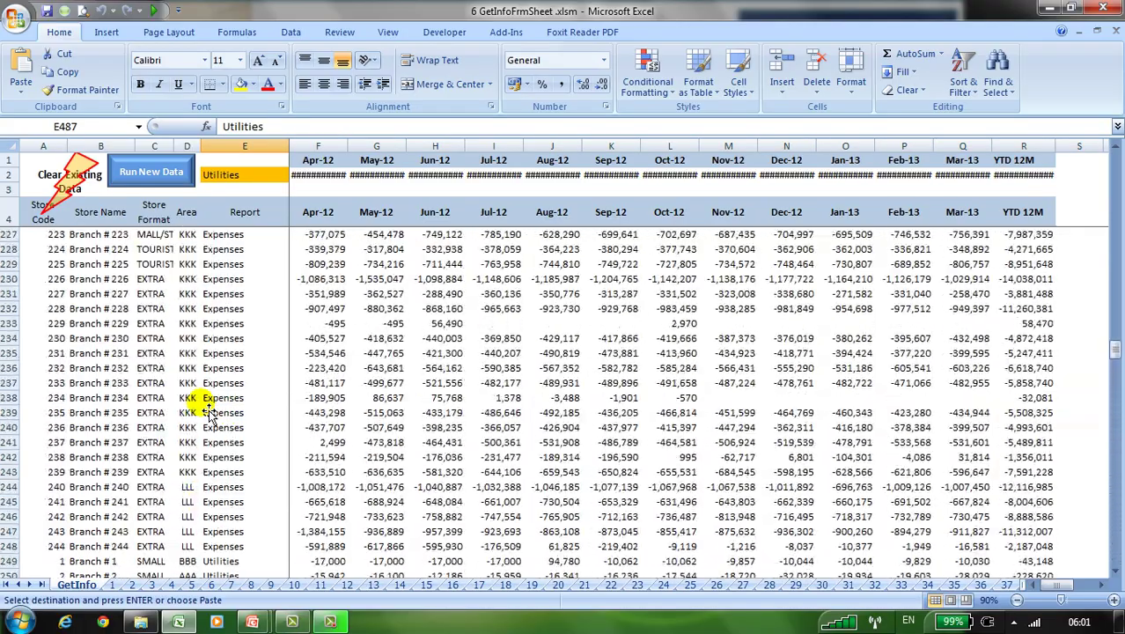
pyautogui.scroll(-3, 220, 458)
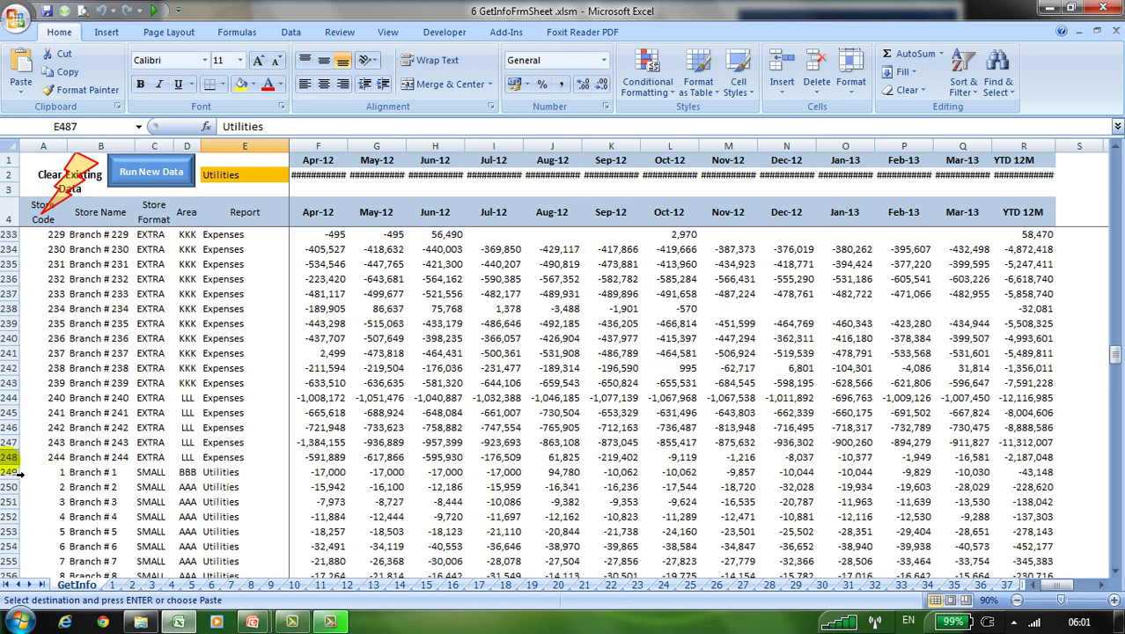
pyautogui.moveTo(17, 459); pyautogui.dragTo(19, 474)
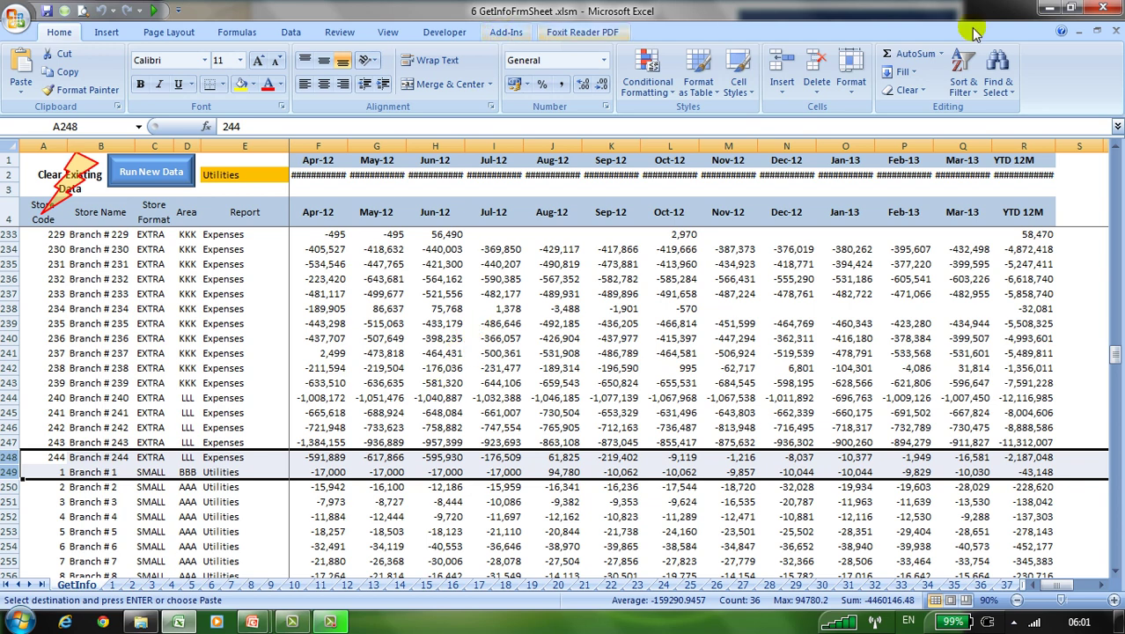
# Close GetInfo saving changes, then open 4 WorkWithPicture.xlsm from the sample files Explorer window
pyautogui.click(1102, 7)
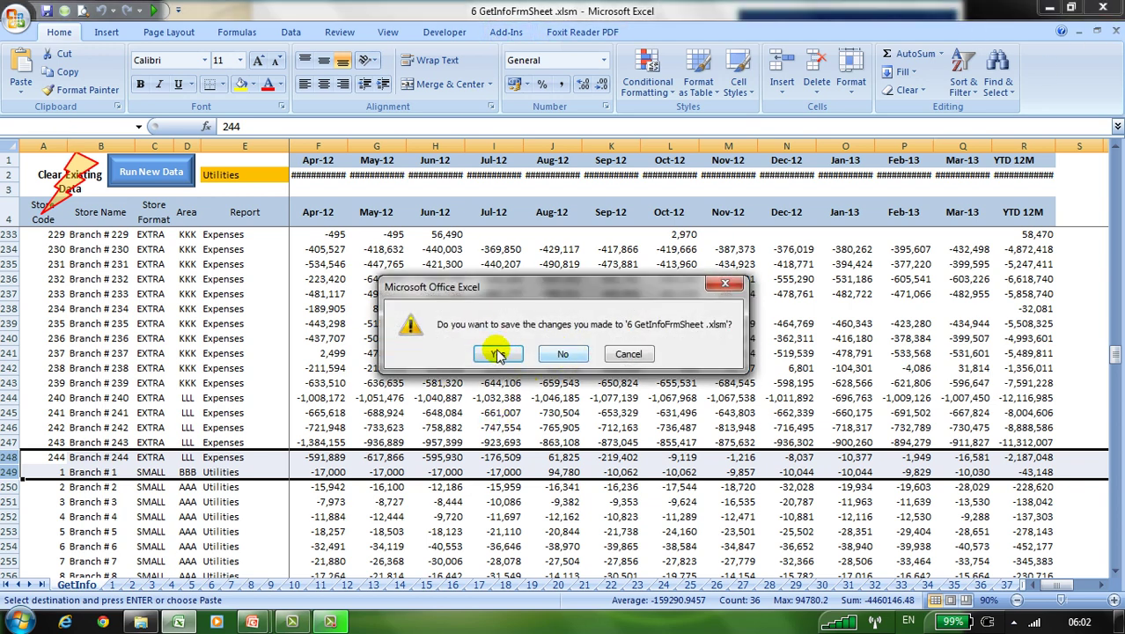
pyautogui.click(498, 352)
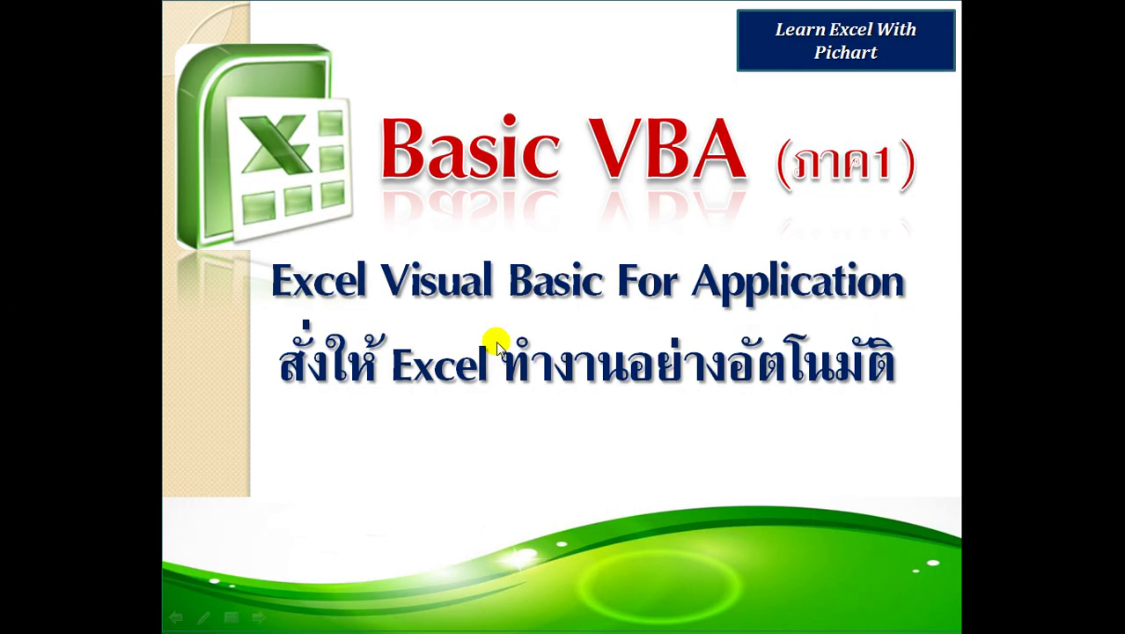
pyautogui.hotkey('alt', 'Tab')
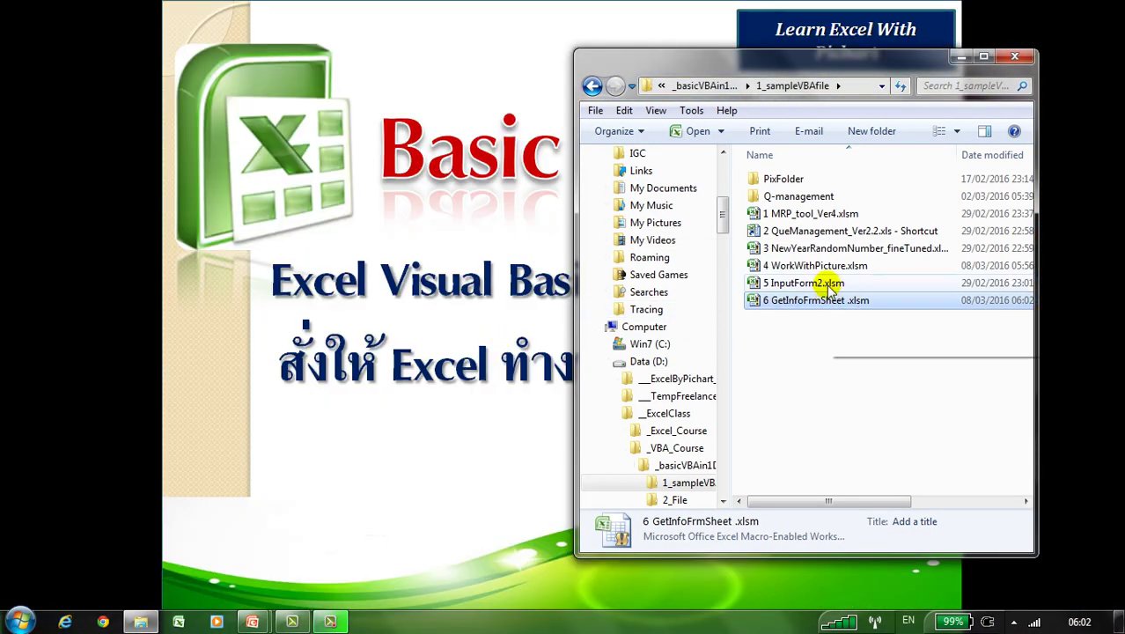
pyautogui.click(828, 284)
pyautogui.doubleClick(816, 265)
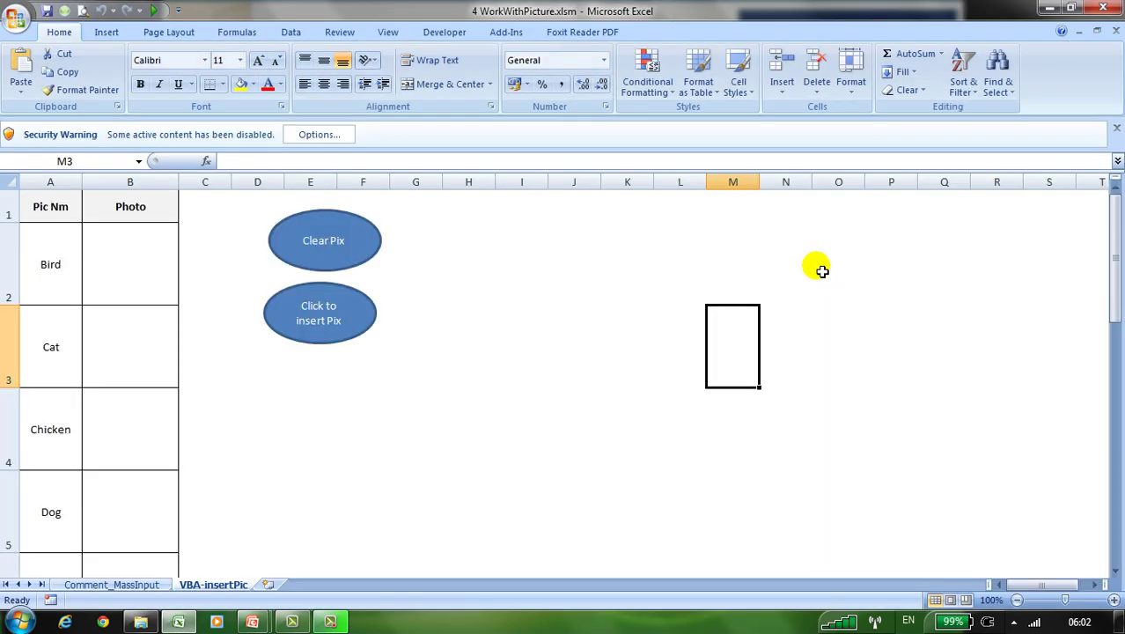
# Enable the workbook's macros from the Security Warning options
pyautogui.click(332, 134)
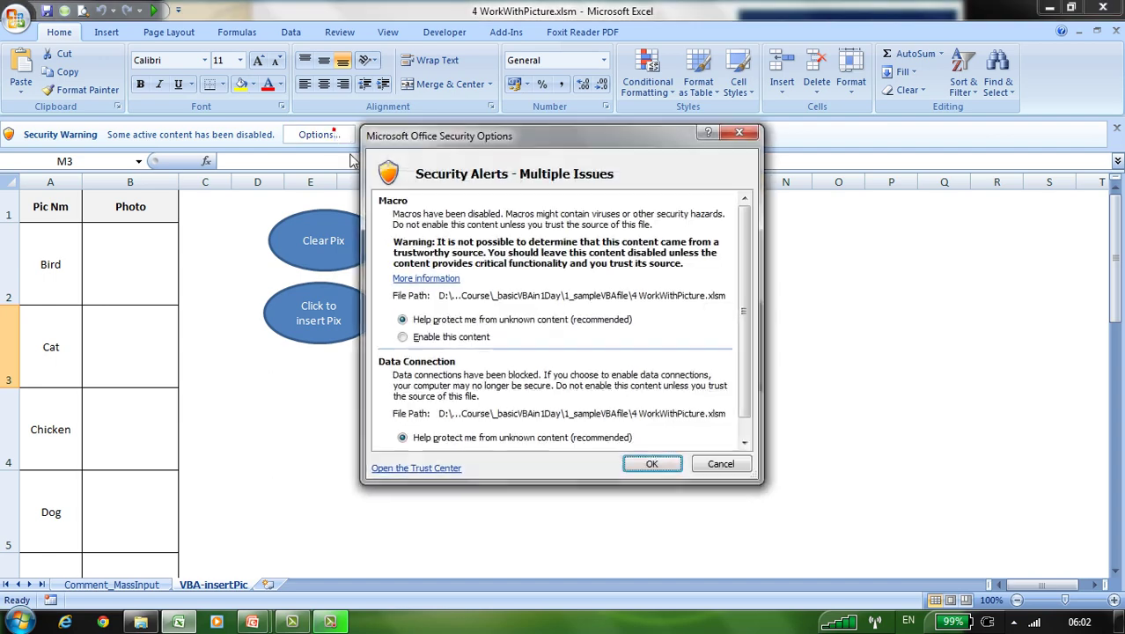
pyautogui.click(453, 336)
pyautogui.click(651, 463)
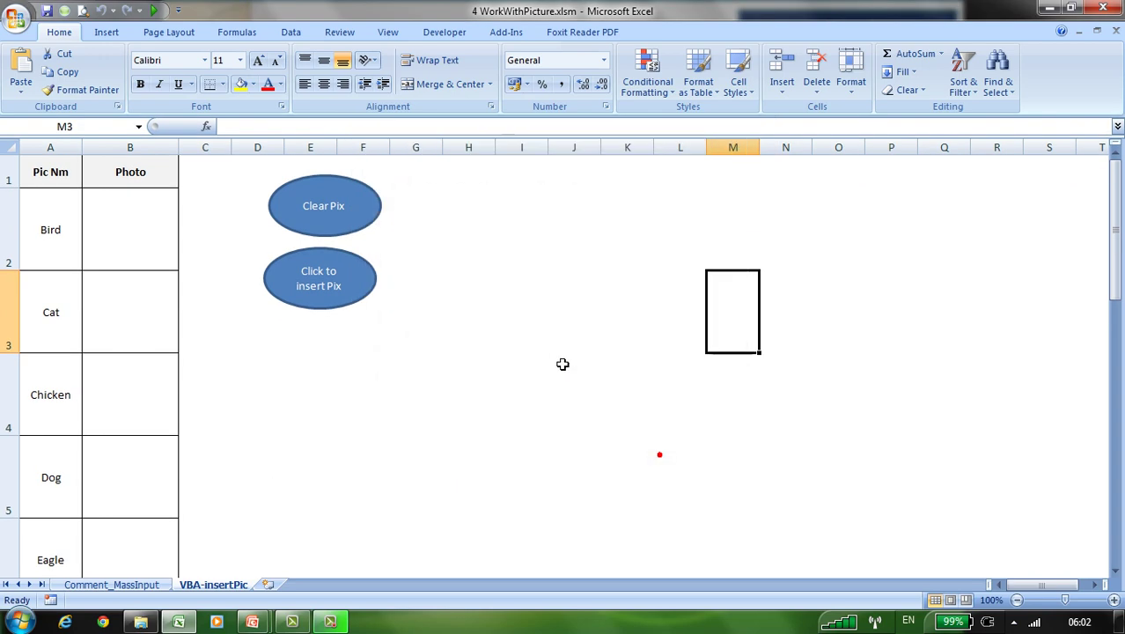
# On the Comment_MassInput sheet, show the picture comments and select file names Bird.jpg through Shark.jpg
pyautogui.click(128, 584)
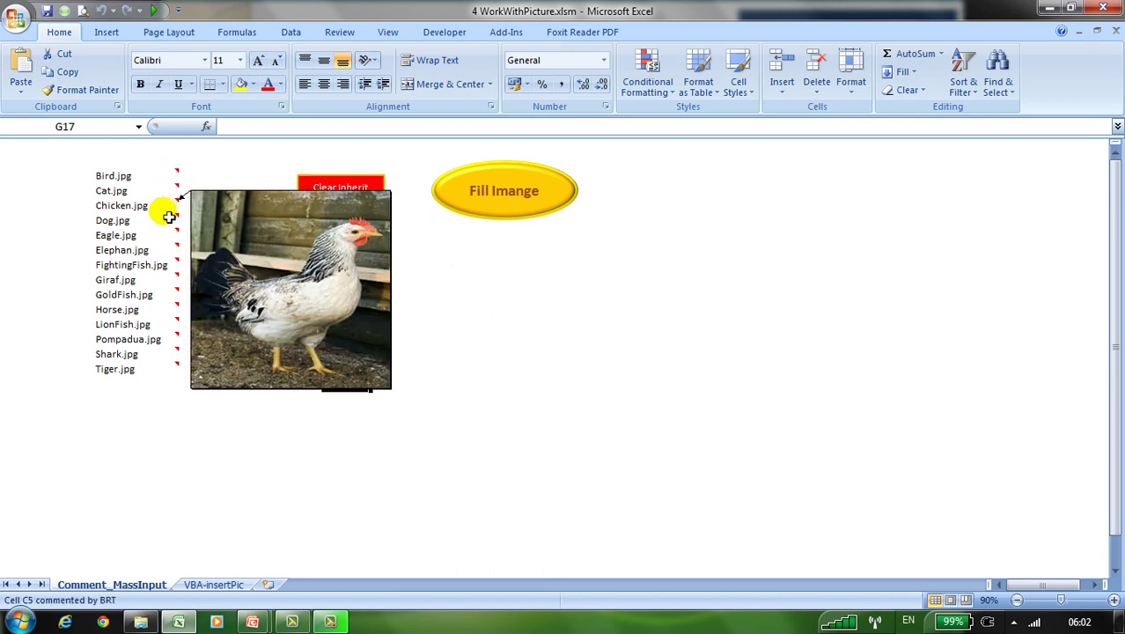
pyautogui.moveTo(164, 268)
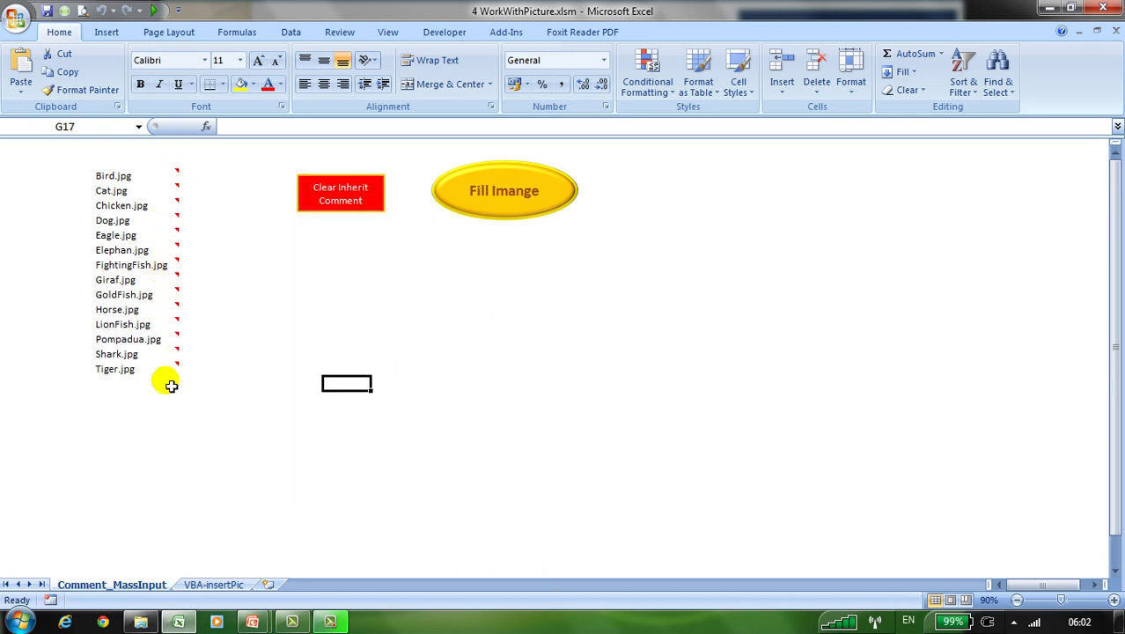
pyautogui.moveTo(171, 376)
pyautogui.moveTo(172, 355)
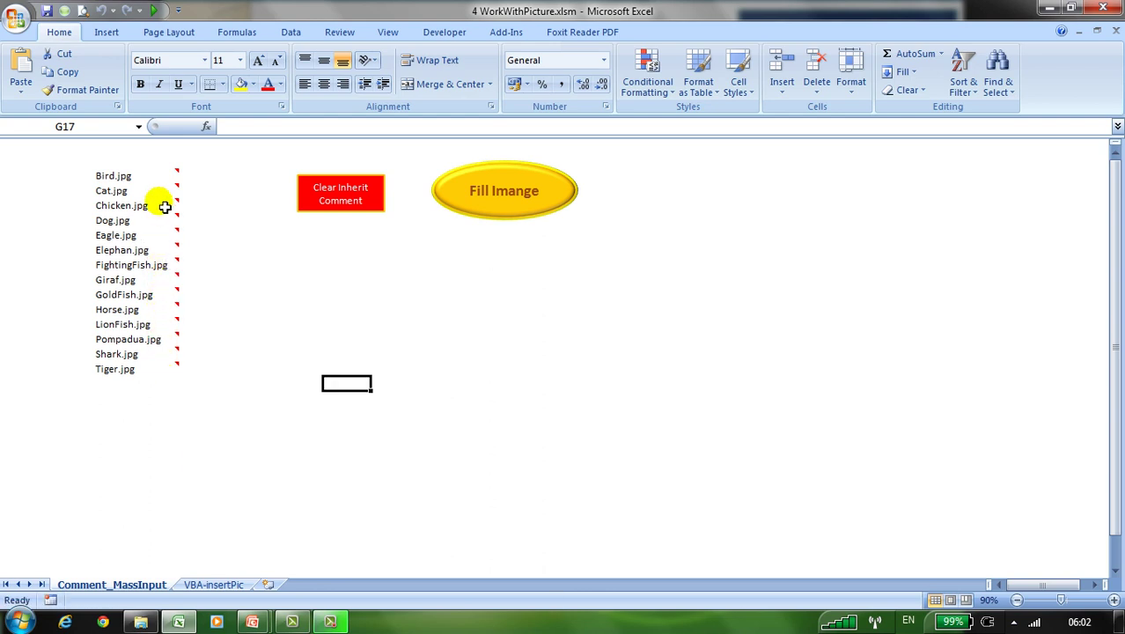
pyautogui.moveTo(120, 181)
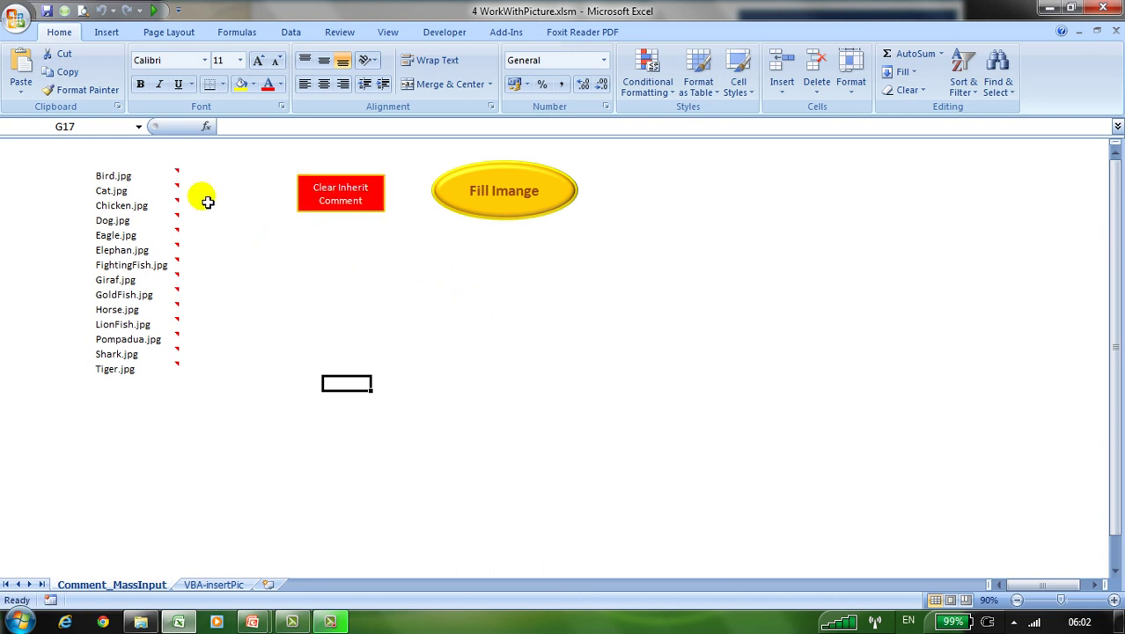
pyautogui.moveTo(163, 176); pyautogui.dragTo(165, 370)
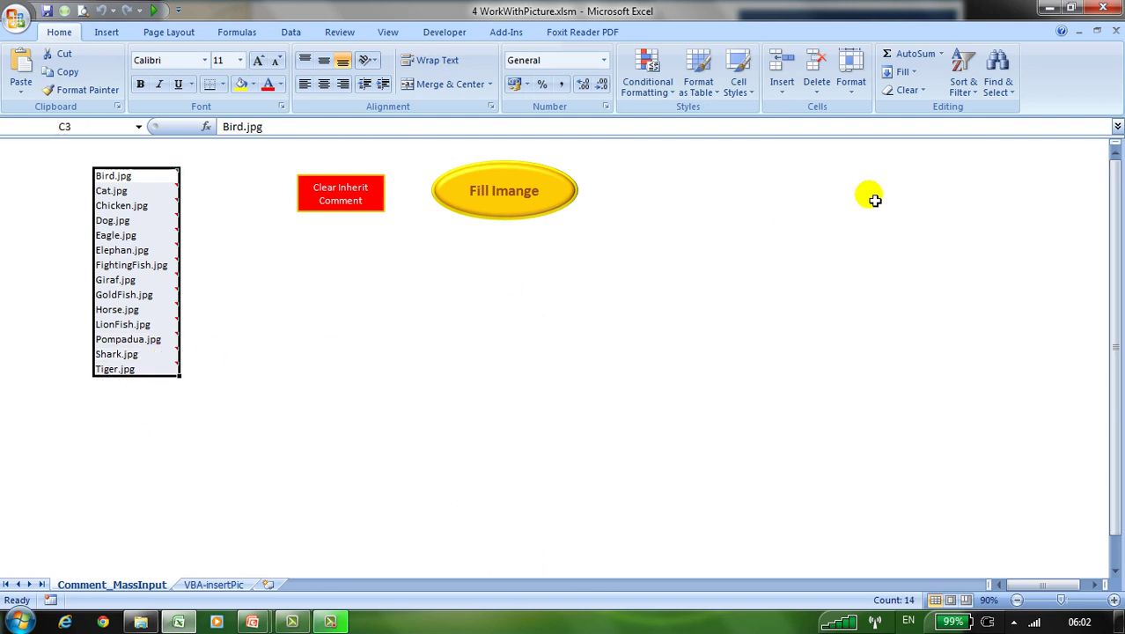
# Clear Comments from the file-name cells, then bring up the context menu on the Bird.jpg cell
pyautogui.click(909, 91)
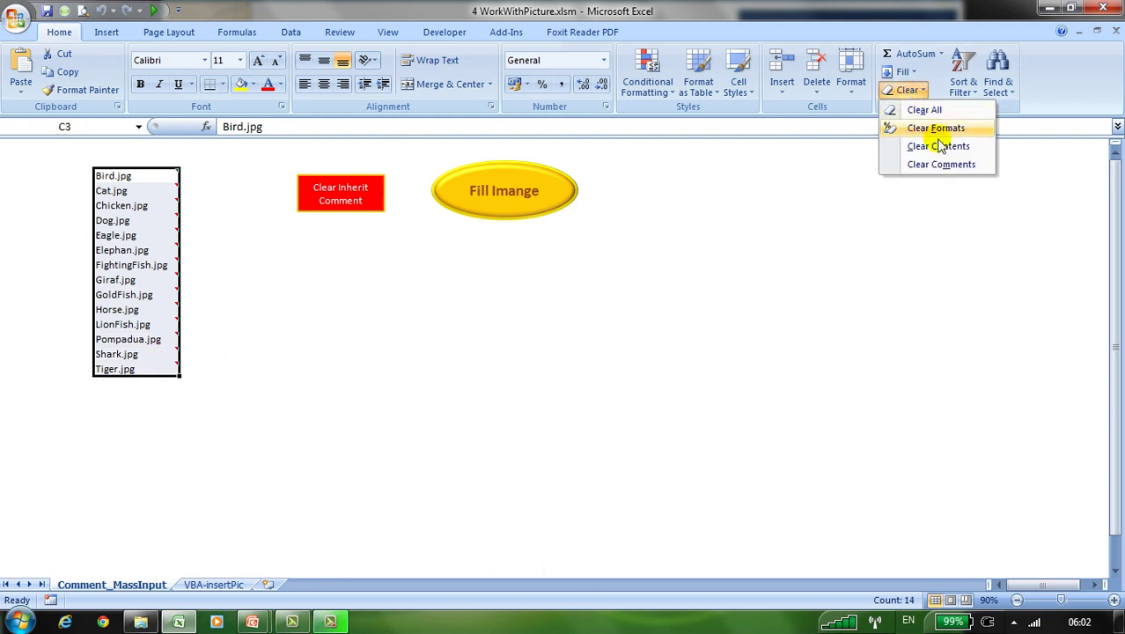
pyautogui.click(976, 173)
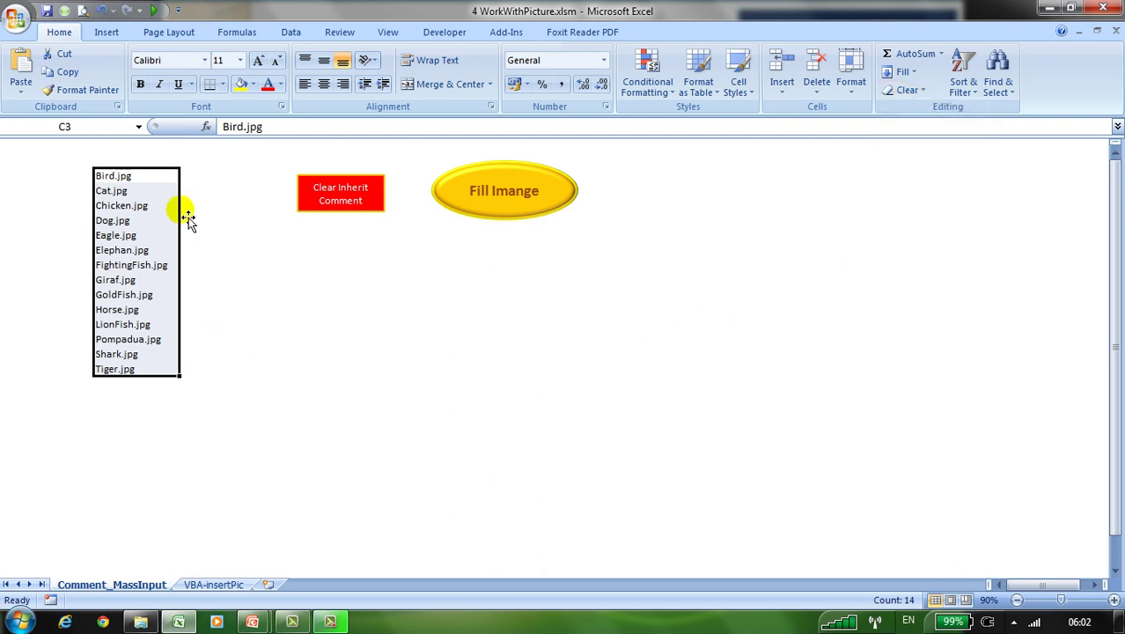
pyautogui.click(175, 178)
pyautogui.click(174, 222)
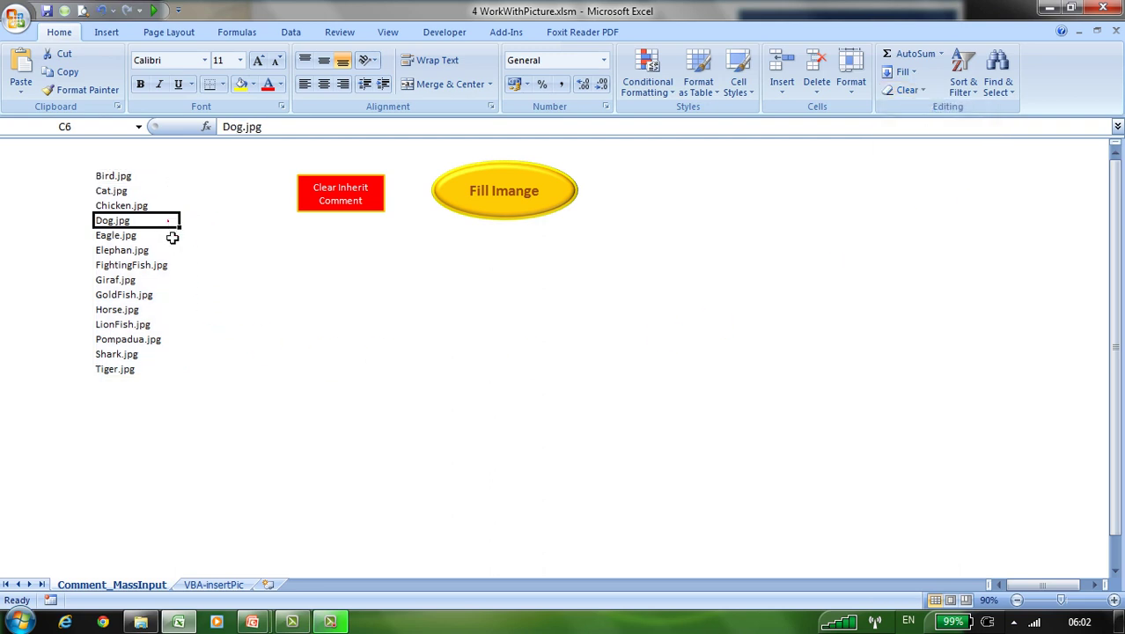
pyautogui.click(149, 179)
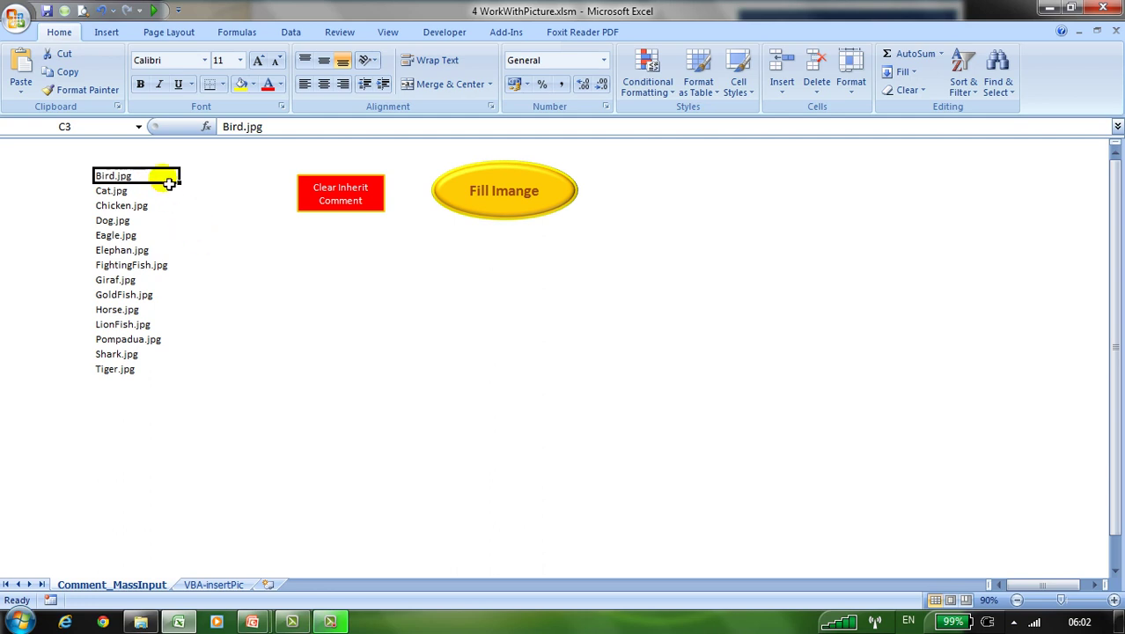
pyautogui.rightClick(166, 181)
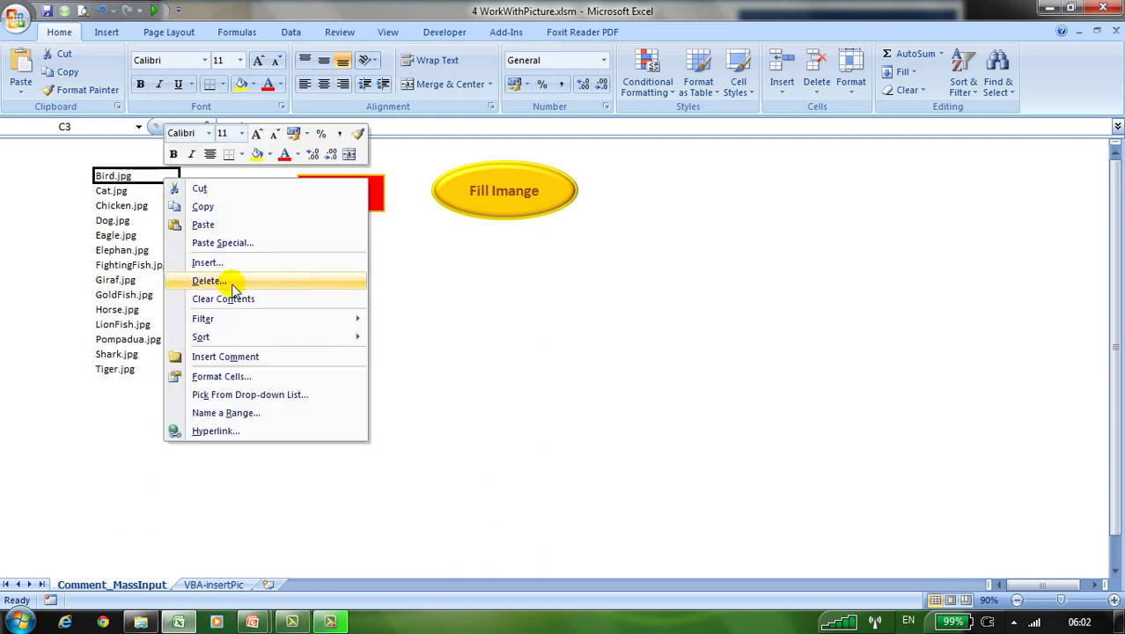
# Add a comment to the Bird.jpg cell and open its Format Comment picture fill options
pyautogui.click(255, 357)
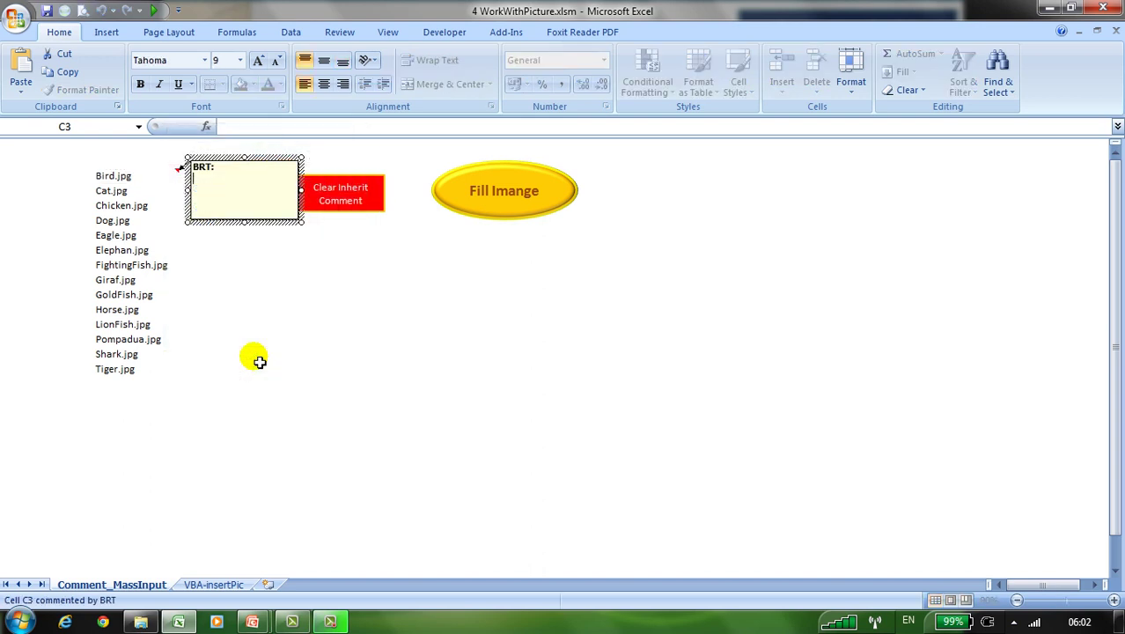
pyautogui.click(274, 170)
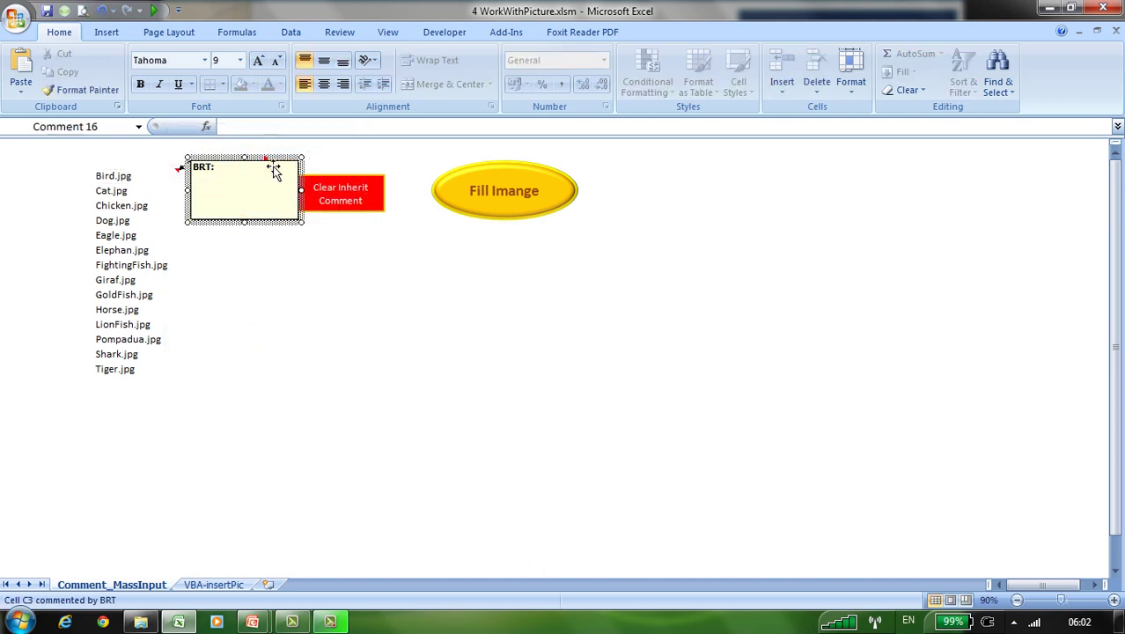
pyautogui.rightClick(269, 163)
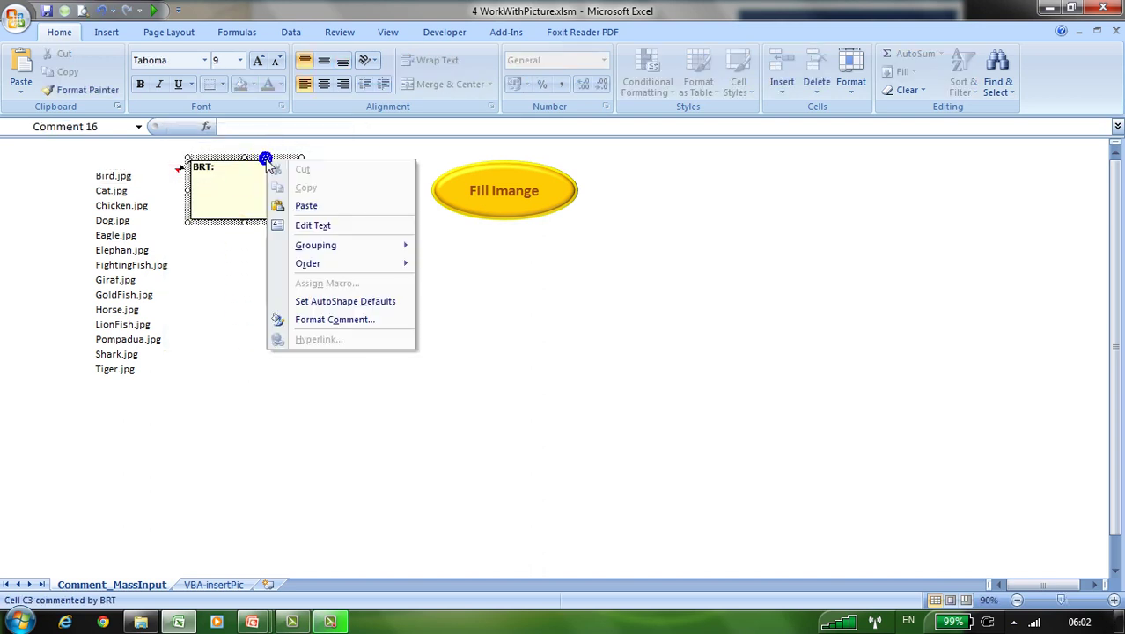
pyautogui.click(335, 321)
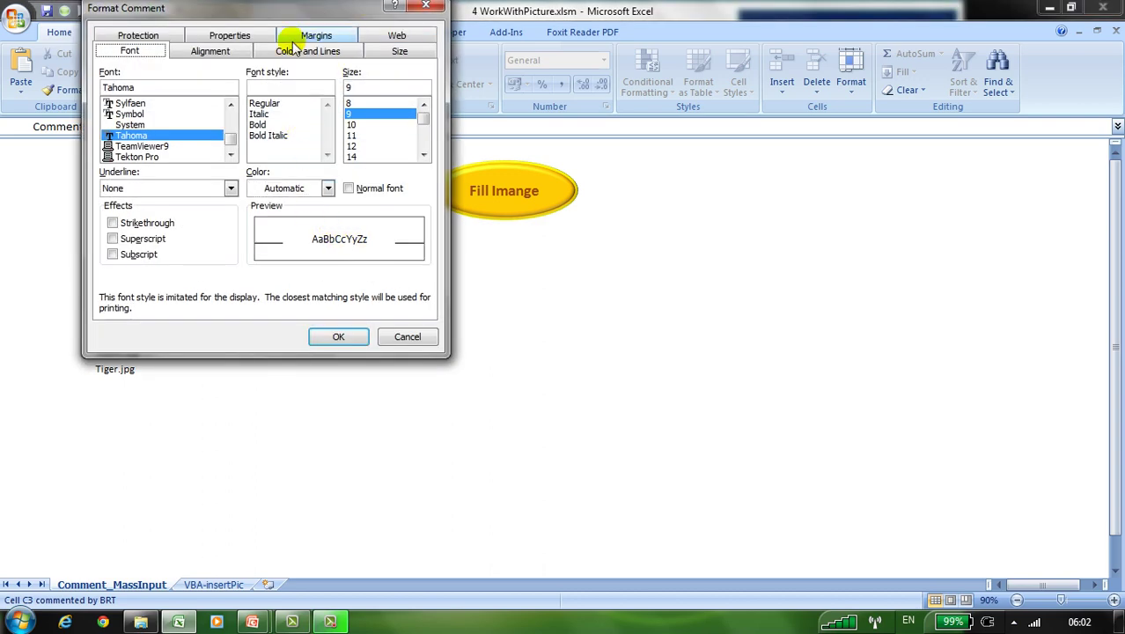
pyautogui.click(294, 48)
pyautogui.click(283, 91)
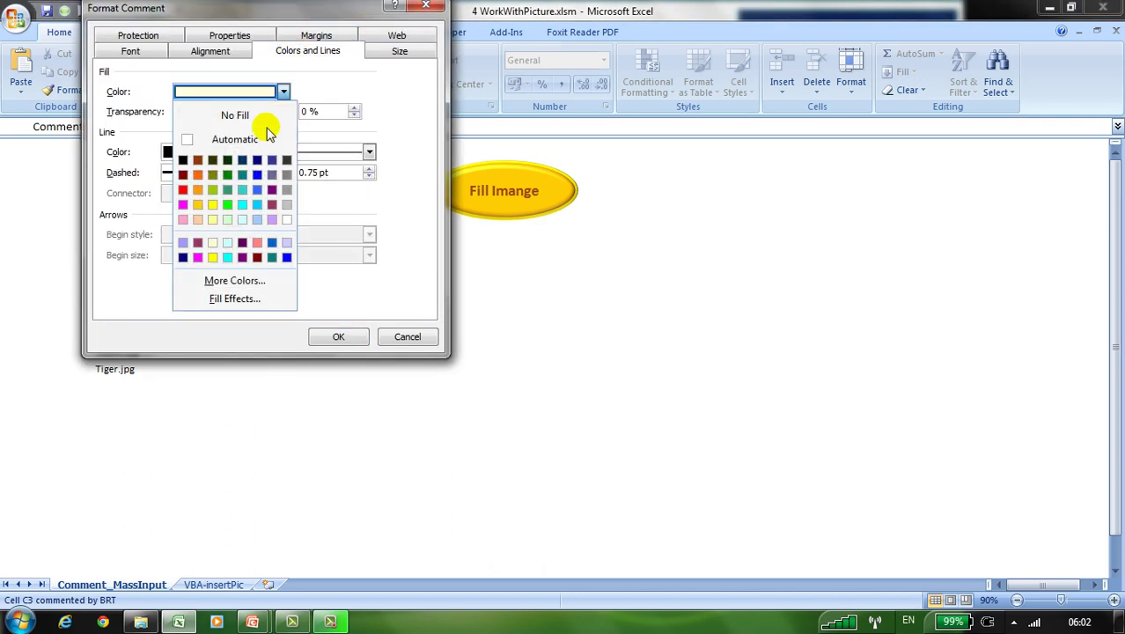
pyautogui.click(232, 299)
pyautogui.click(271, 37)
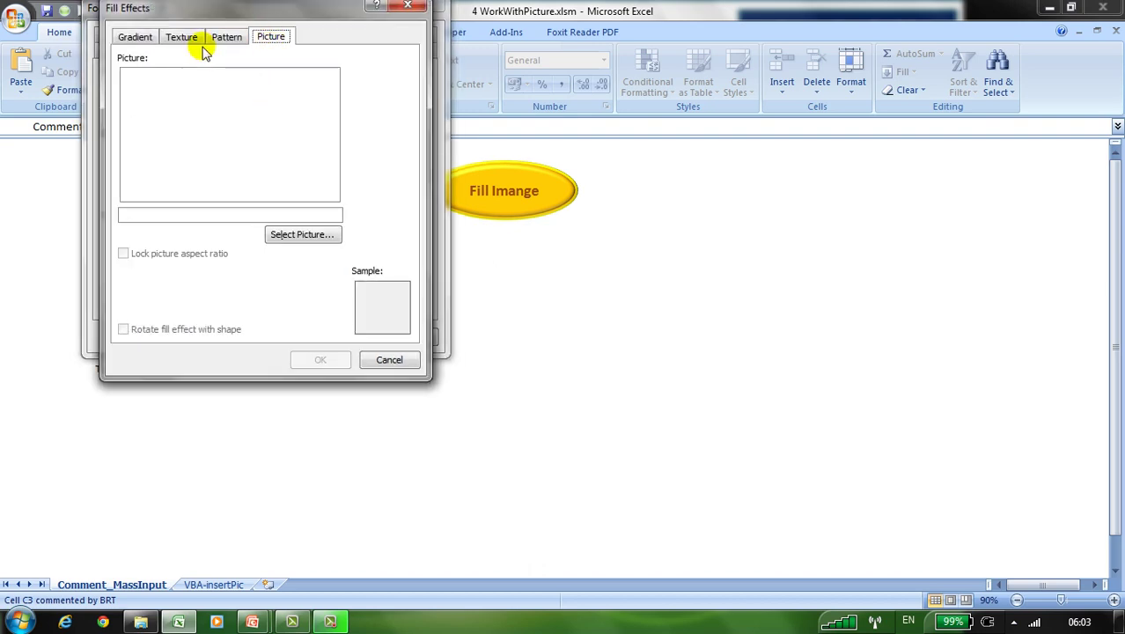
# Browse to D:\ExcelClass\_VBA_Course\_basicVBAin1Day\1_sampleVBAfile\PixFolder in the picture chooser
pyautogui.click(306, 234)
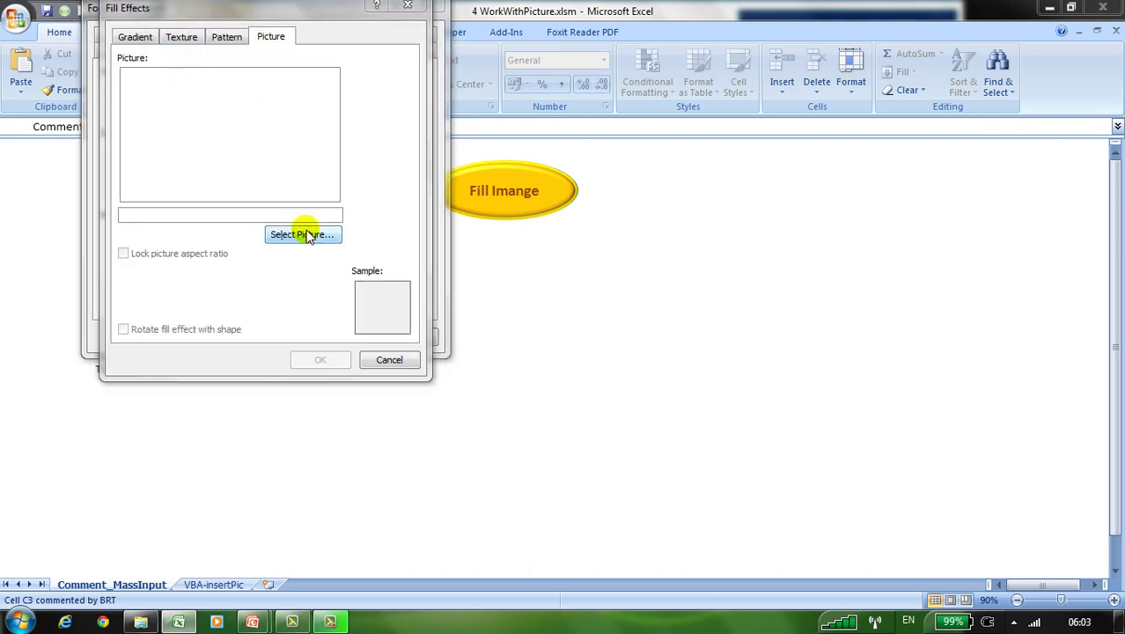
pyautogui.click(173, 168)
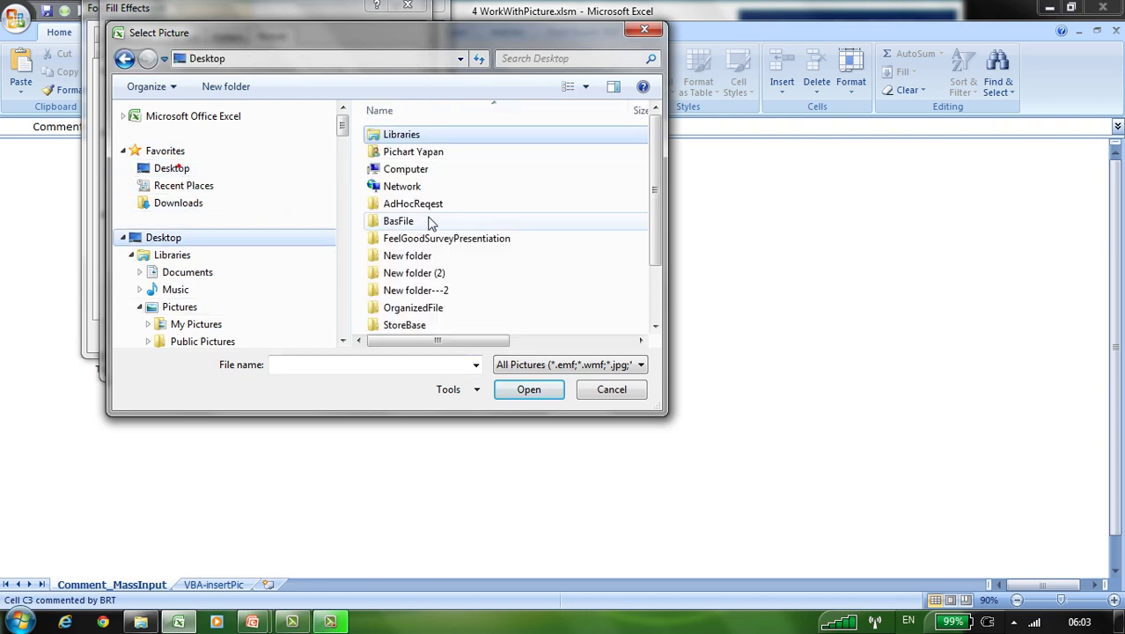
pyautogui.doubleClick(412, 169)
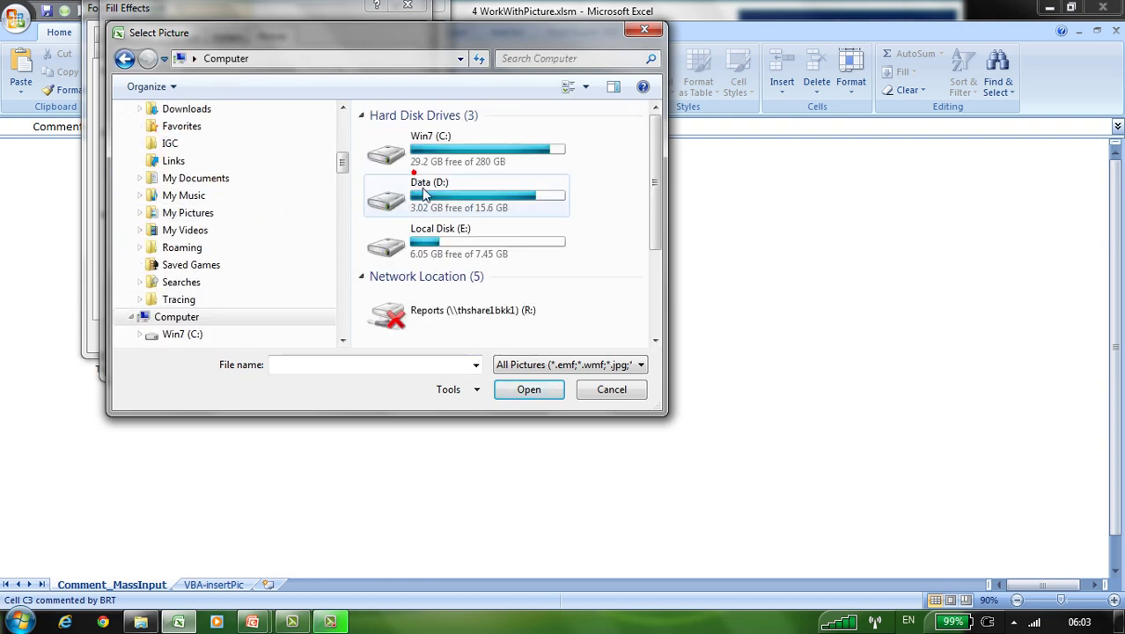
pyautogui.doubleClick(425, 194)
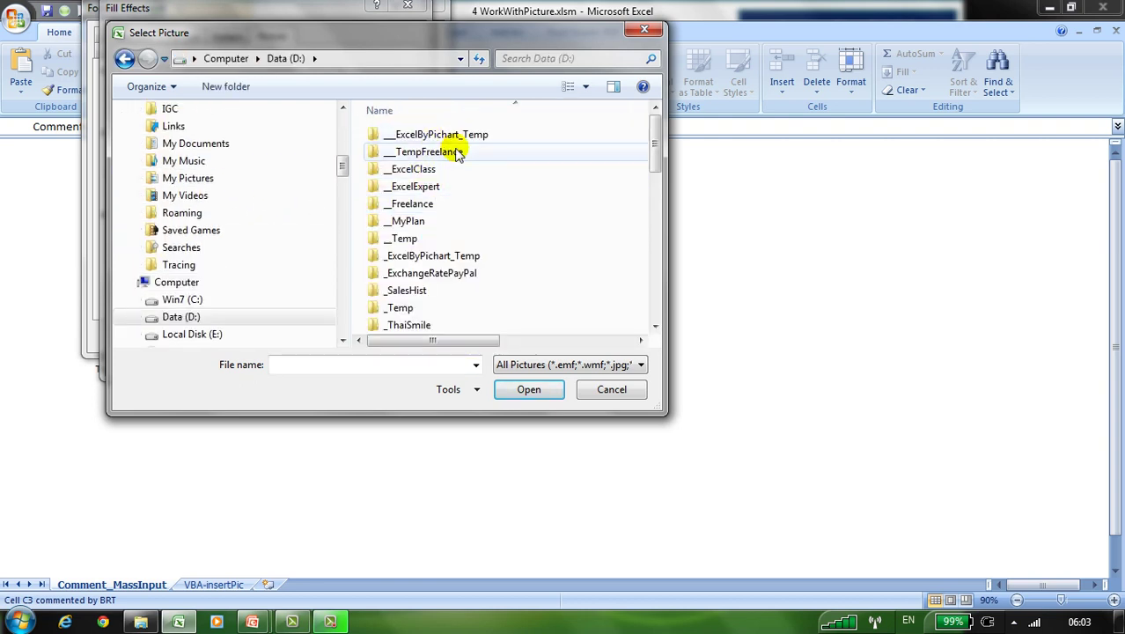
pyautogui.doubleClick(430, 169)
pyautogui.doubleClick(432, 151)
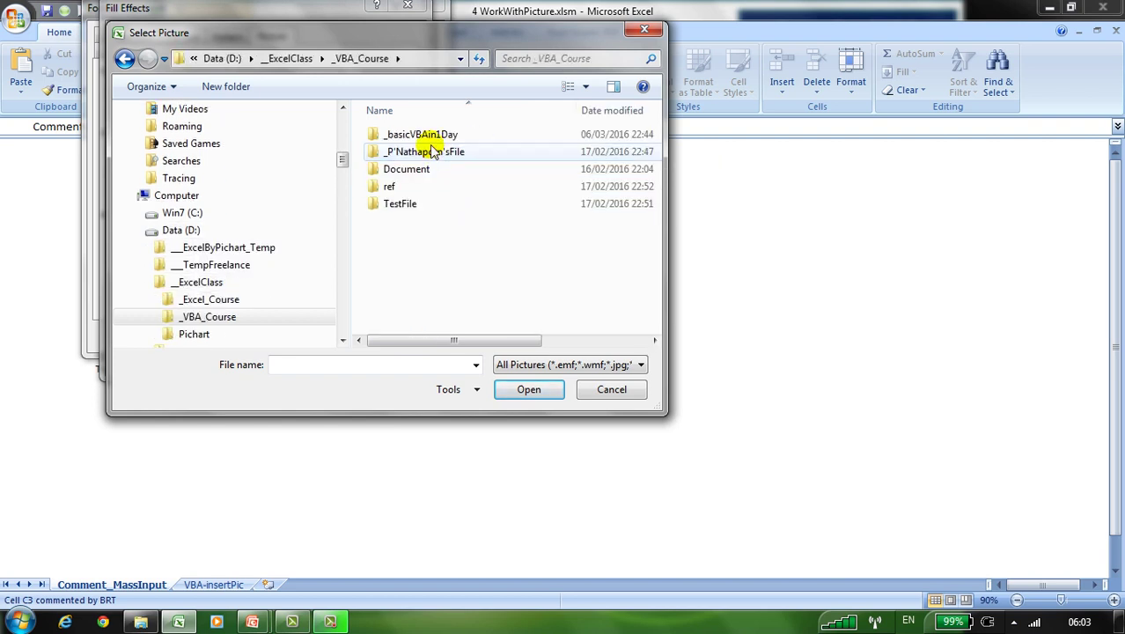
pyautogui.doubleClick(429, 135)
pyautogui.doubleClick(427, 134)
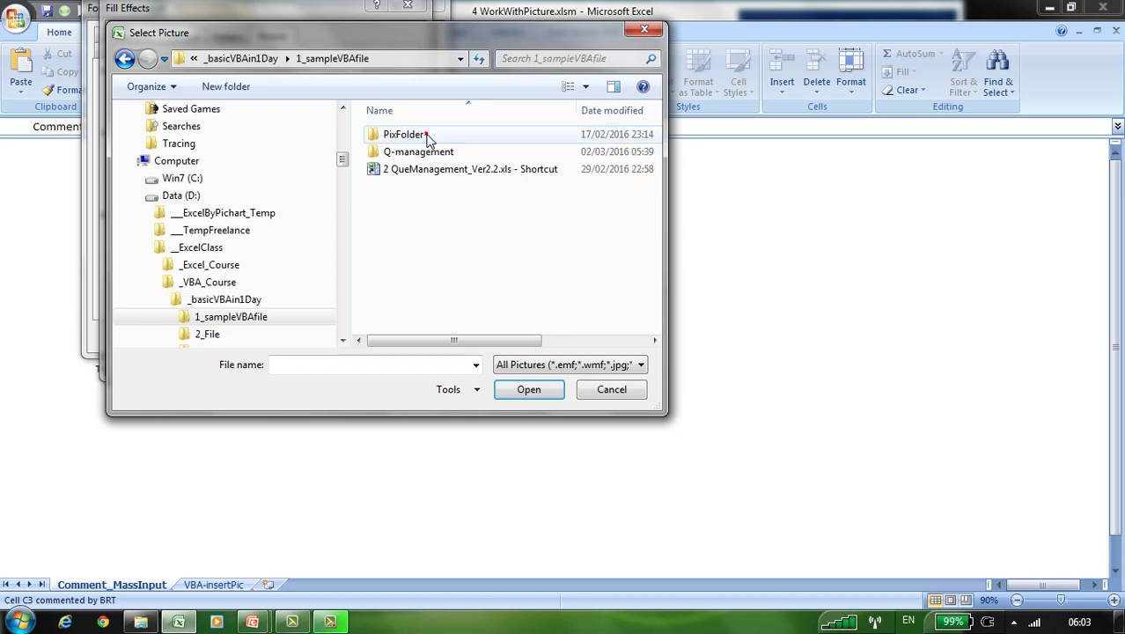
pyautogui.doubleClick(404, 135)
# Insert Bird.jpg as the comment's picture fill and confirm both dialogs
pyautogui.click(414, 163)
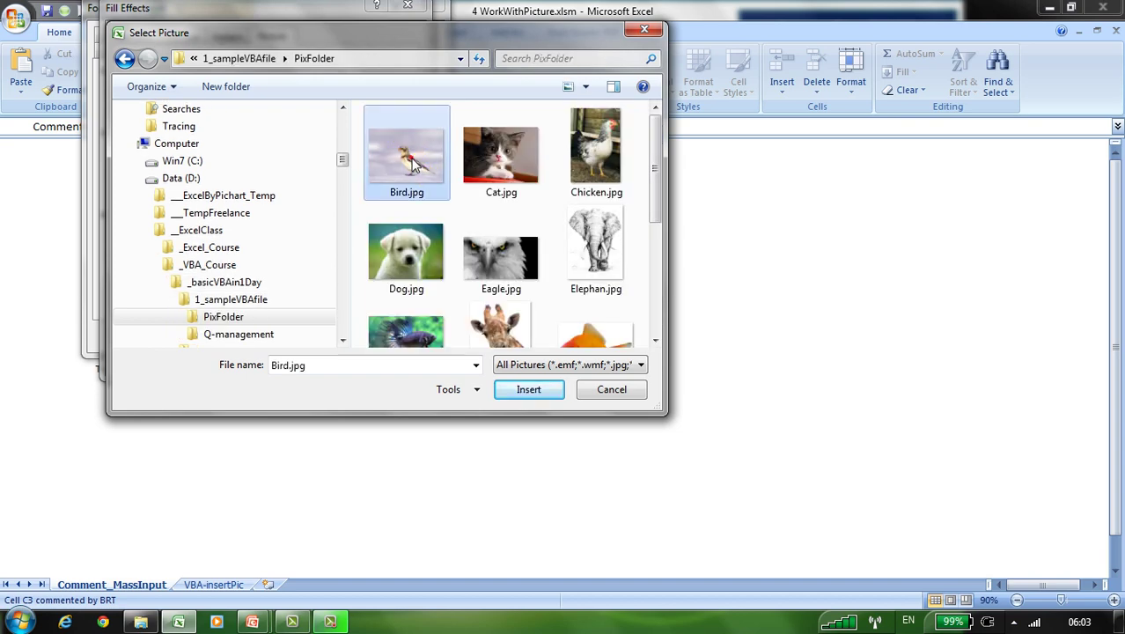
pyautogui.click(531, 390)
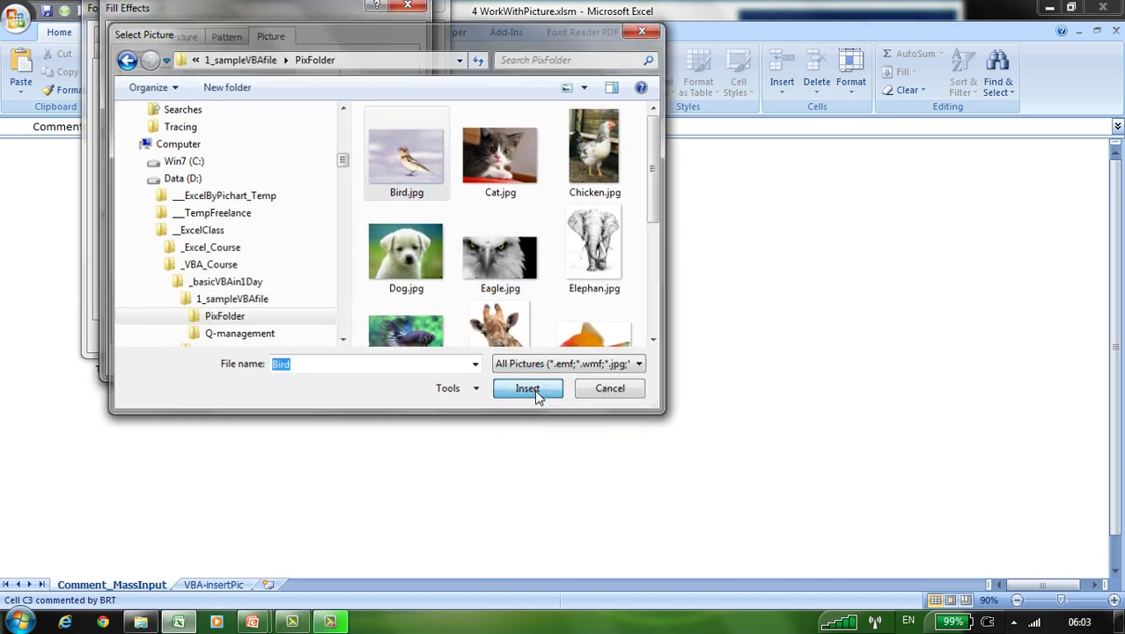
pyautogui.click(320, 359)
pyautogui.click(336, 339)
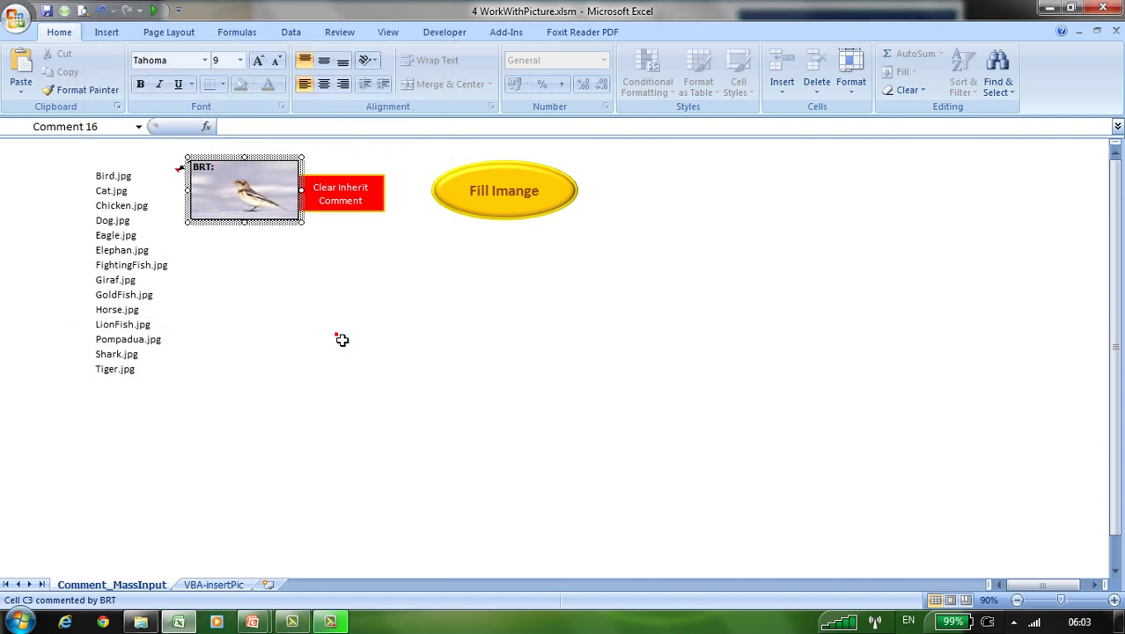
# Insert a new comment on the Cat.jpg cell and open its Format Comment settings
pyautogui.click(397, 325)
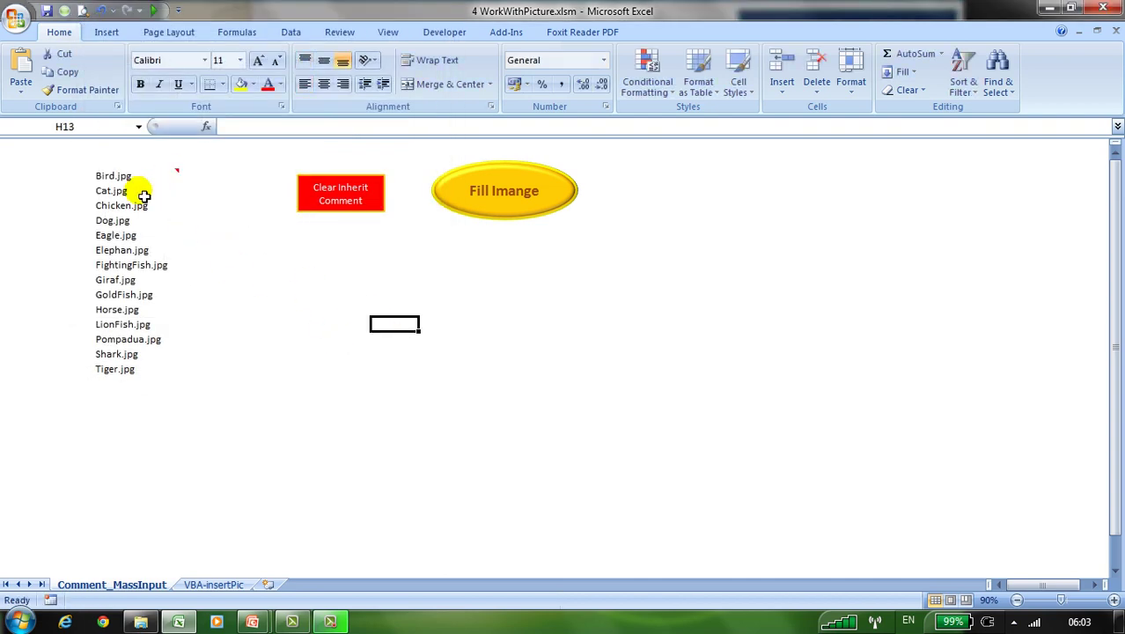
pyautogui.rightClick(143, 195)
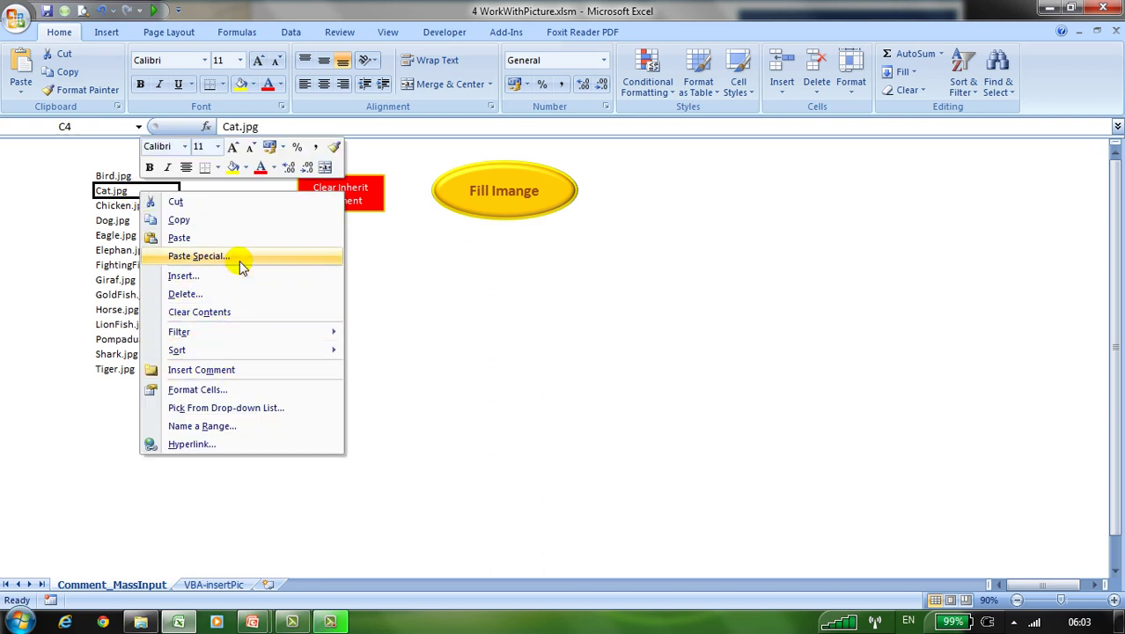
pyautogui.click(296, 371)
pyautogui.rightClick(271, 173)
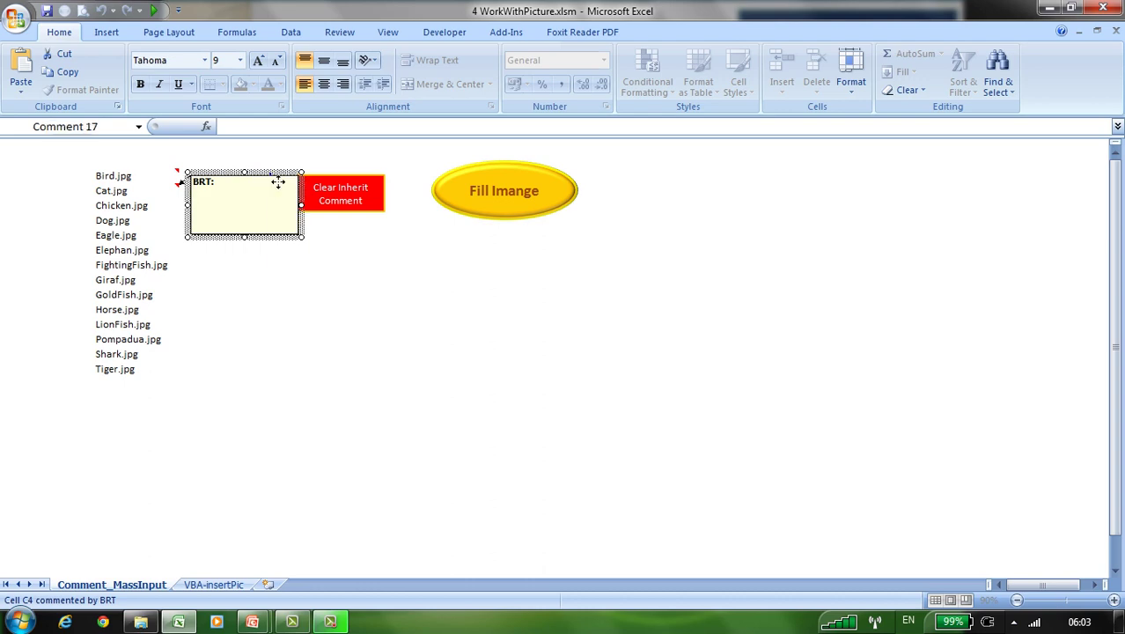
pyautogui.click(353, 336)
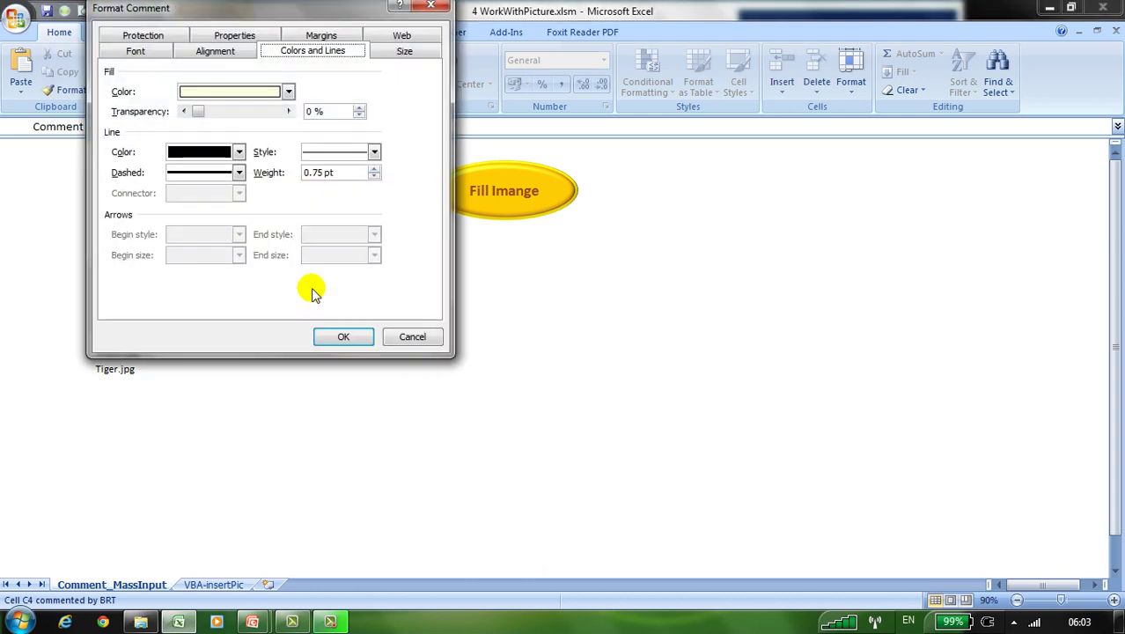
# Fill the Cat.jpg comment with the Cat.jpg picture via Fill Effects
pyautogui.click(287, 90)
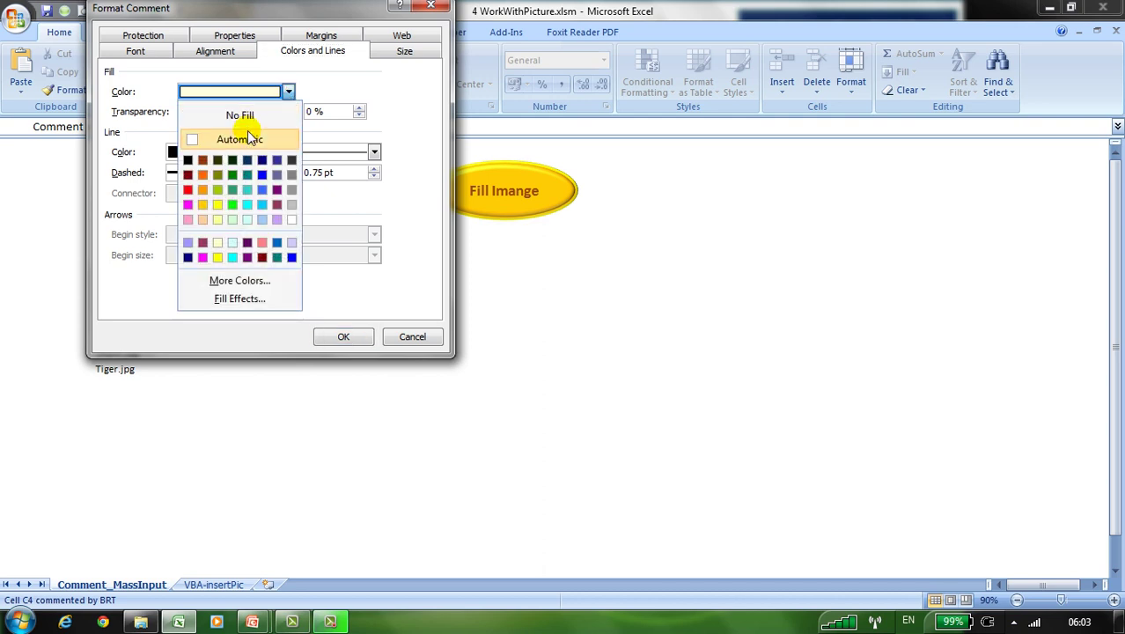
pyautogui.click(240, 297)
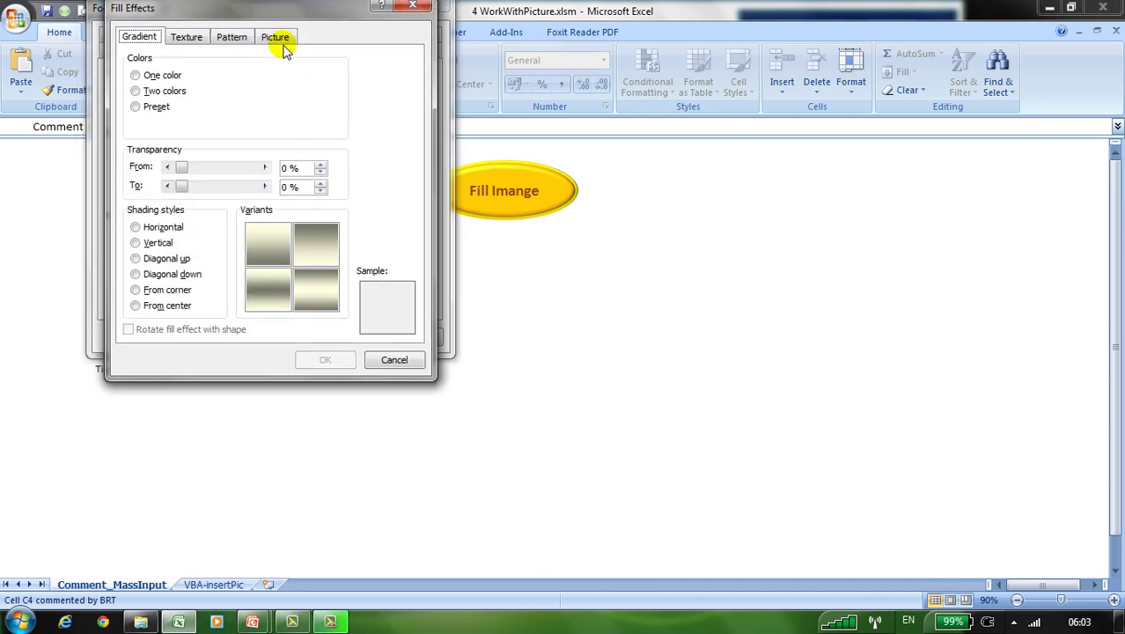
pyautogui.click(278, 40)
pyautogui.click(301, 233)
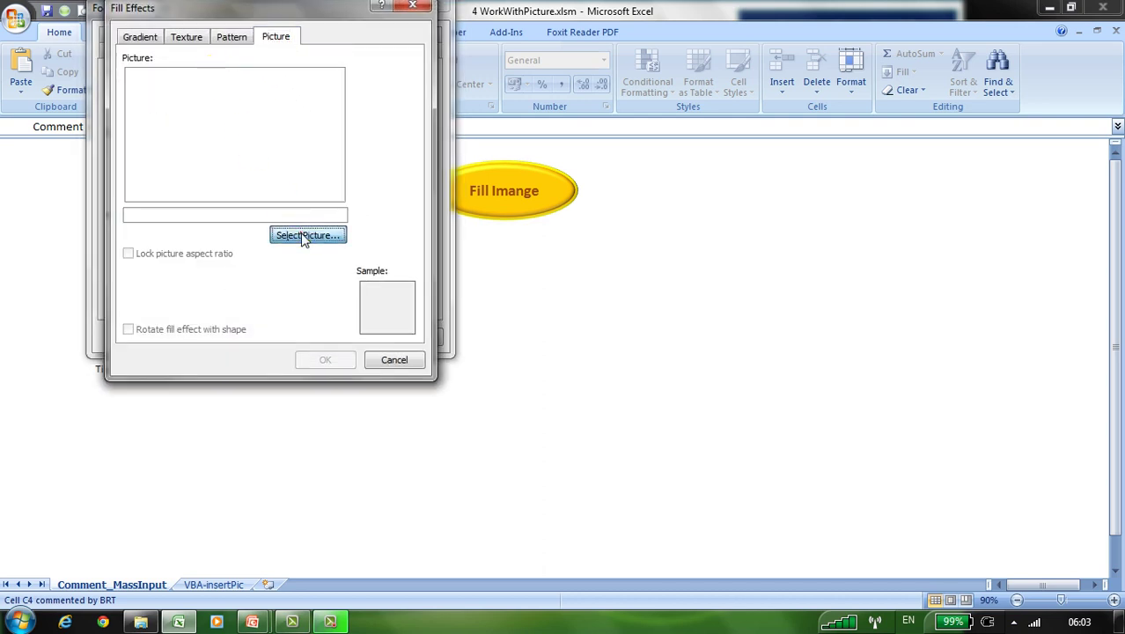
pyautogui.click(518, 197)
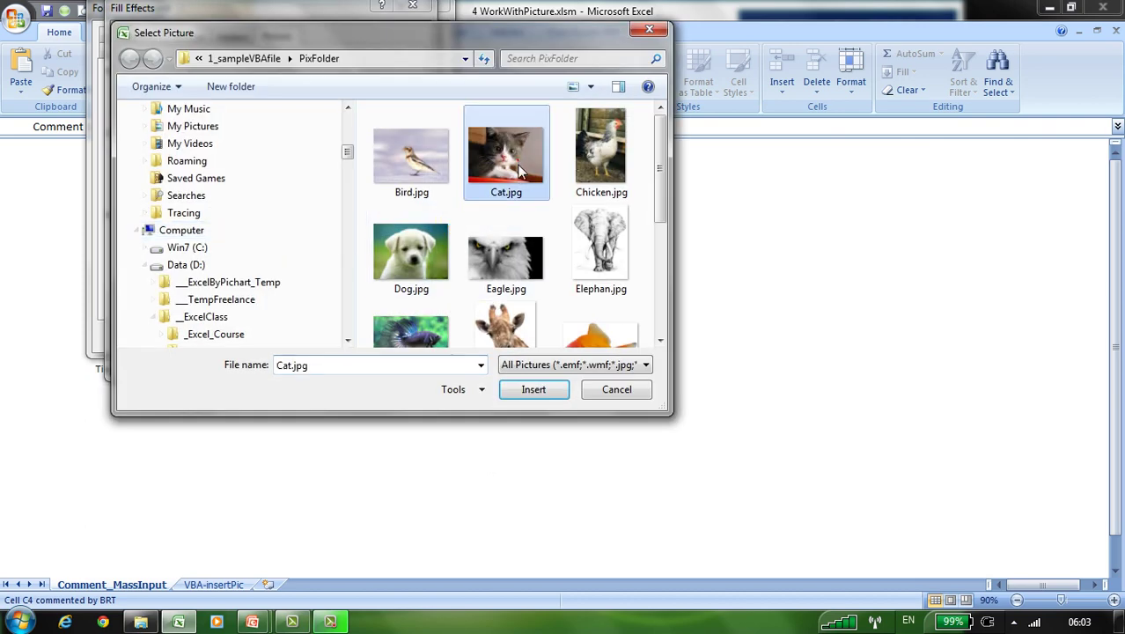
pyautogui.click(534, 389)
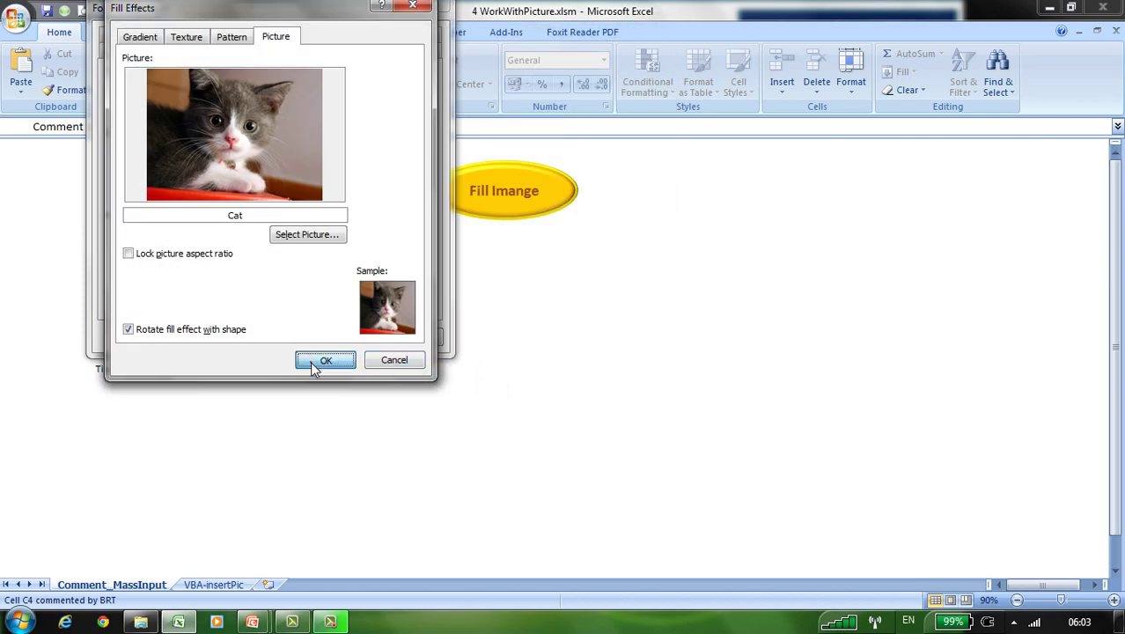
pyautogui.click(325, 359)
pyautogui.click(338, 335)
pyautogui.click(330, 322)
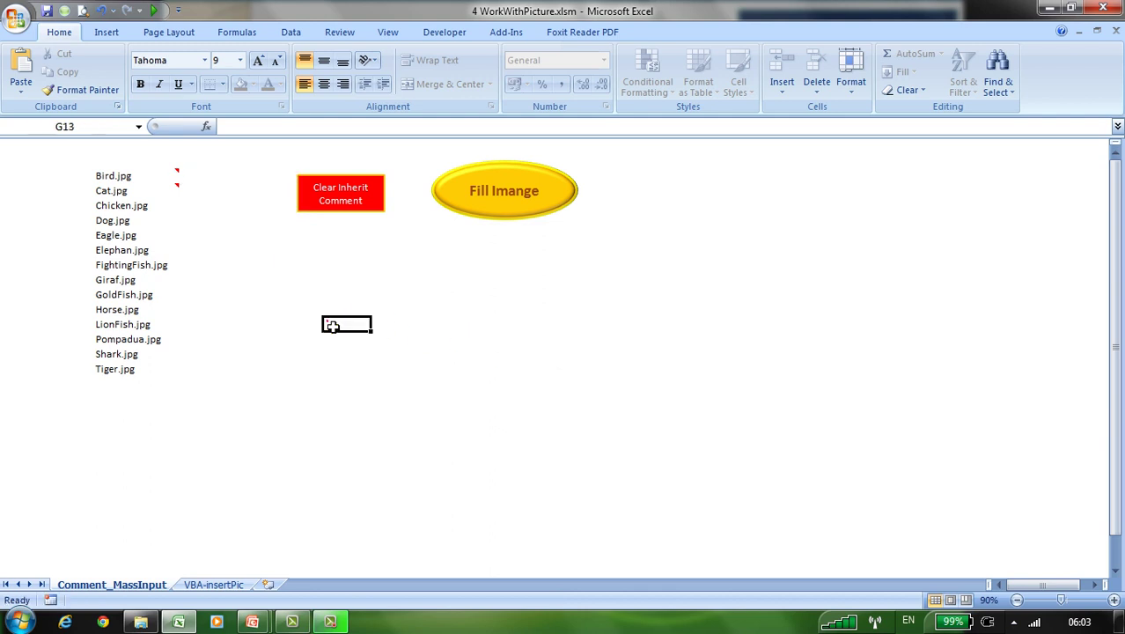
# Clear the Bird.jpg and Cat.jpg comments, then open the VBA editor with Alt+F11 showing insertPix
pyautogui.moveTo(168, 188)
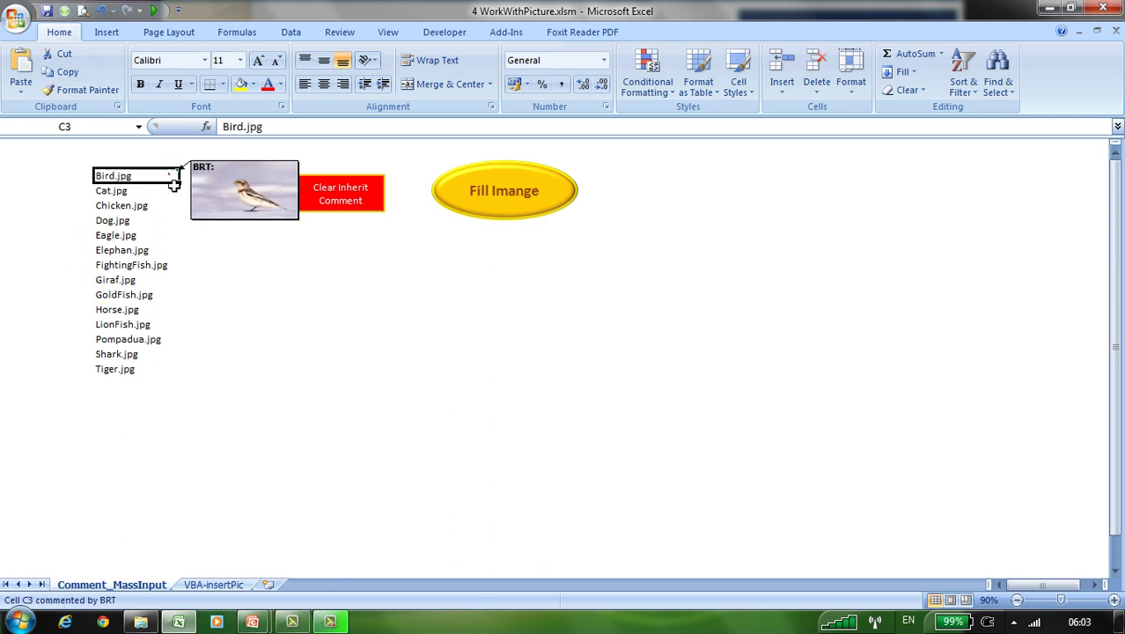
pyautogui.moveTo(176, 177); pyautogui.dragTo(175, 196)
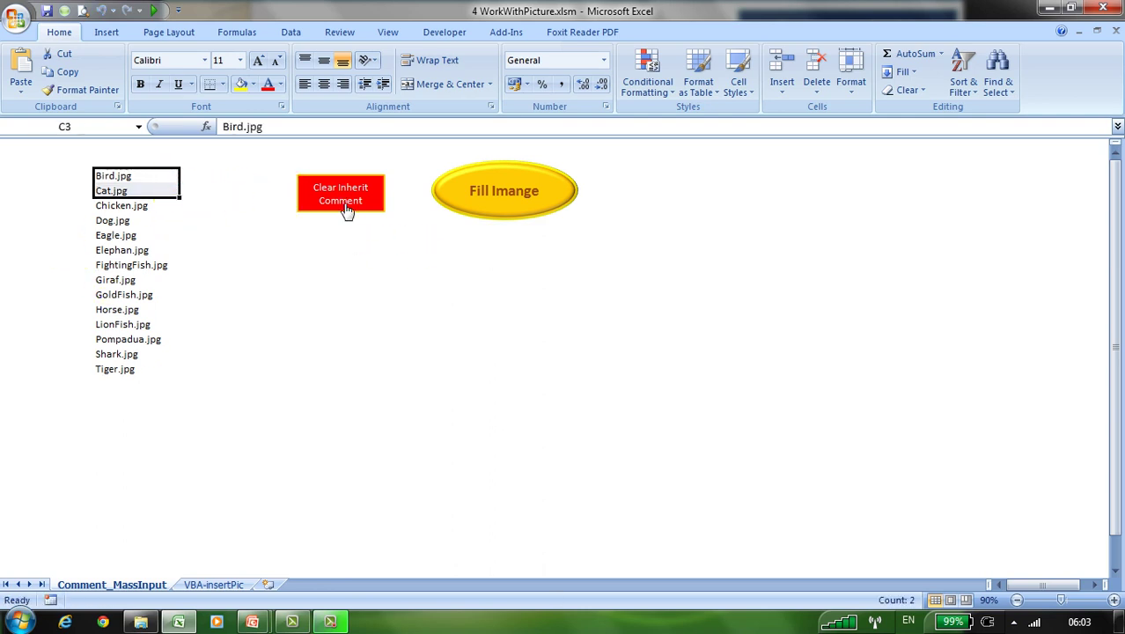
pyautogui.click(374, 294)
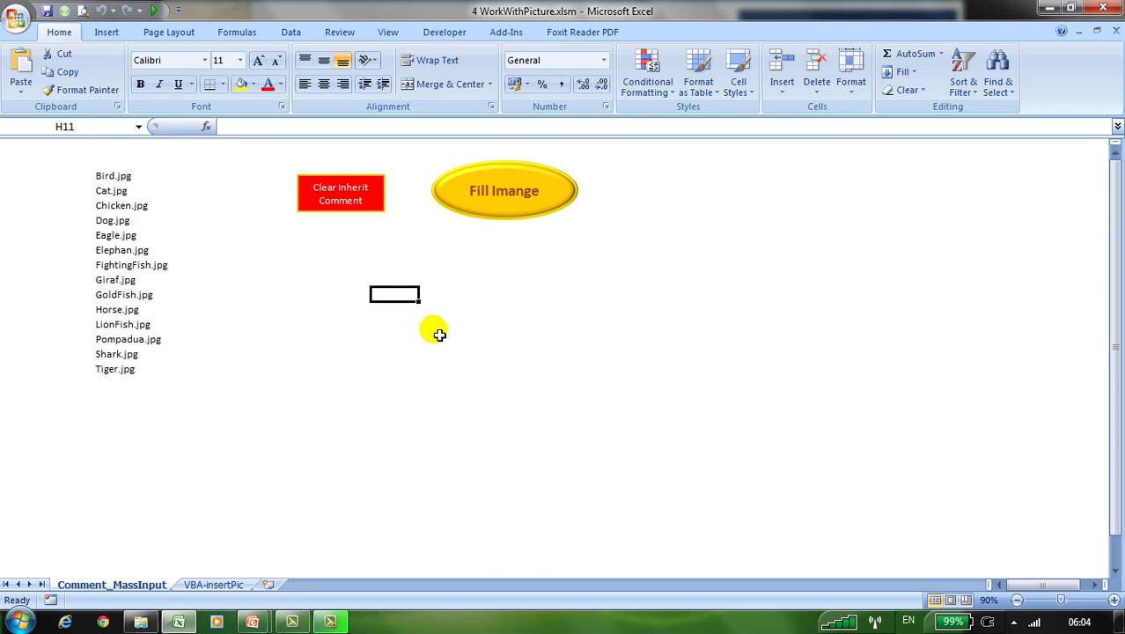
pyautogui.hotkey('alt', 'F11')
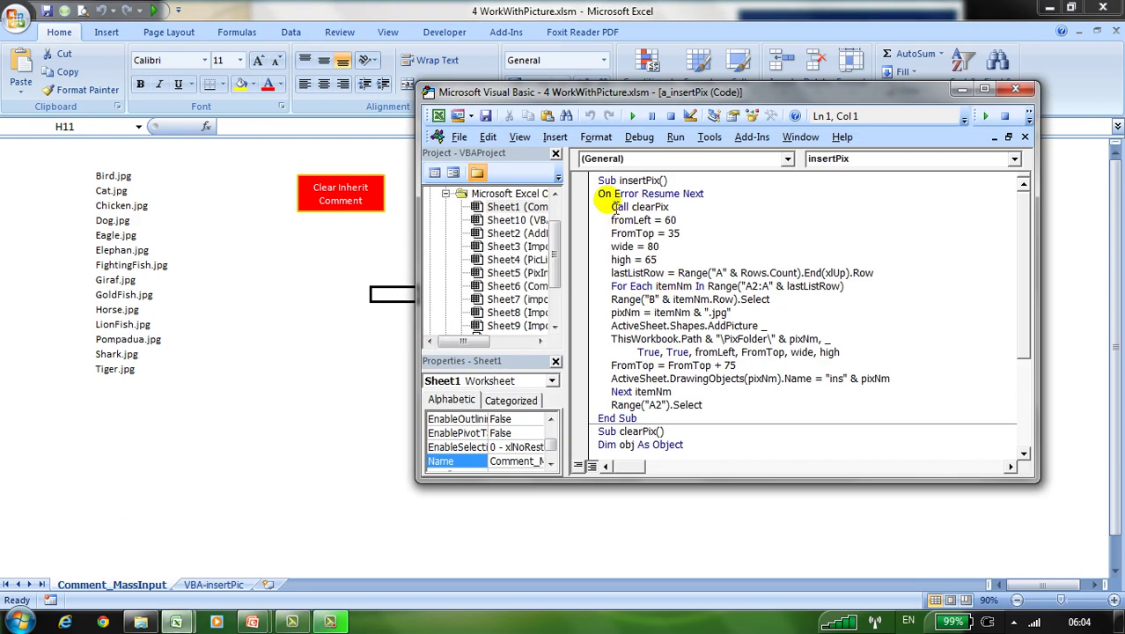
# Open the b_insertPix_Comment module, highlight the displayImg procedure, and return to the worksheet
pyautogui.scroll(-2, 511, 264)
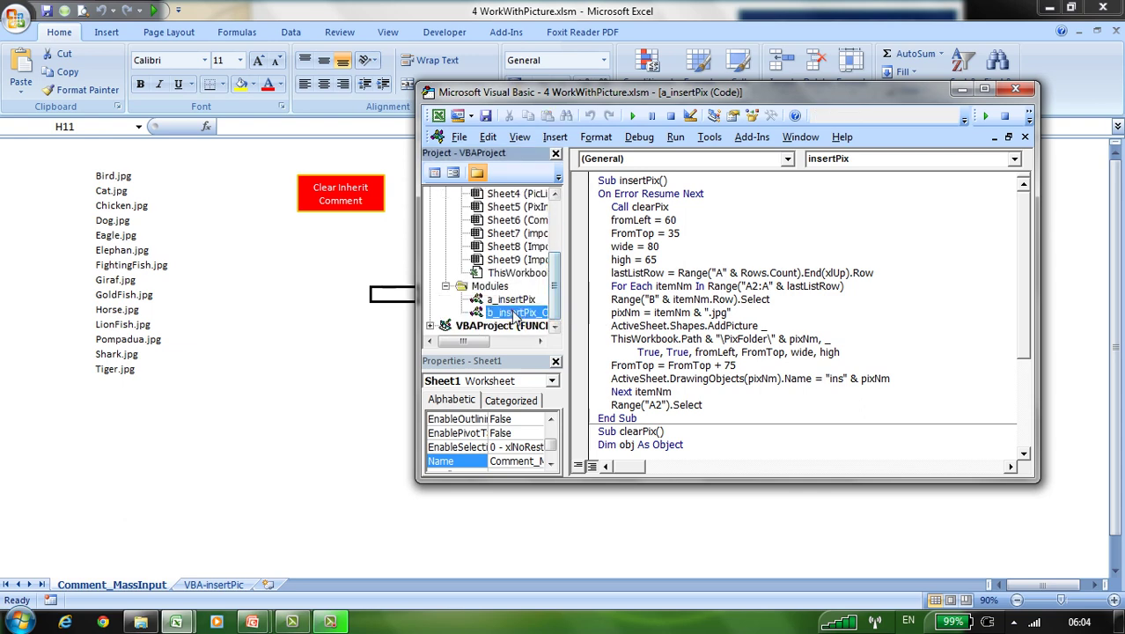
pyautogui.doubleClick(515, 312)
pyautogui.moveTo(598, 191); pyautogui.dragTo(854, 419)
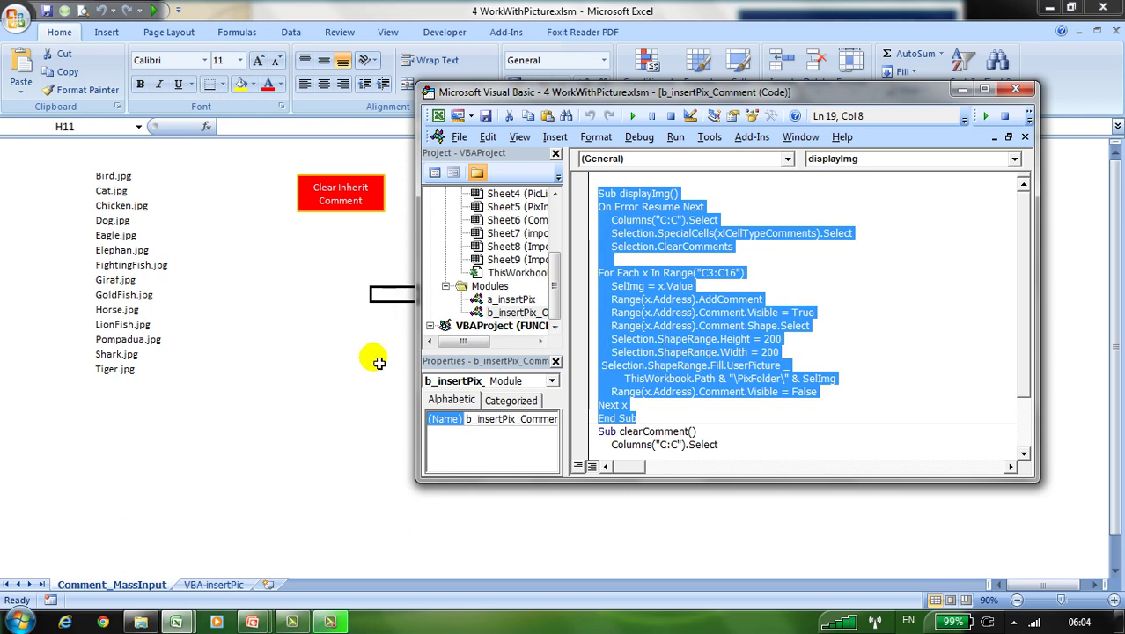
pyautogui.click(349, 401)
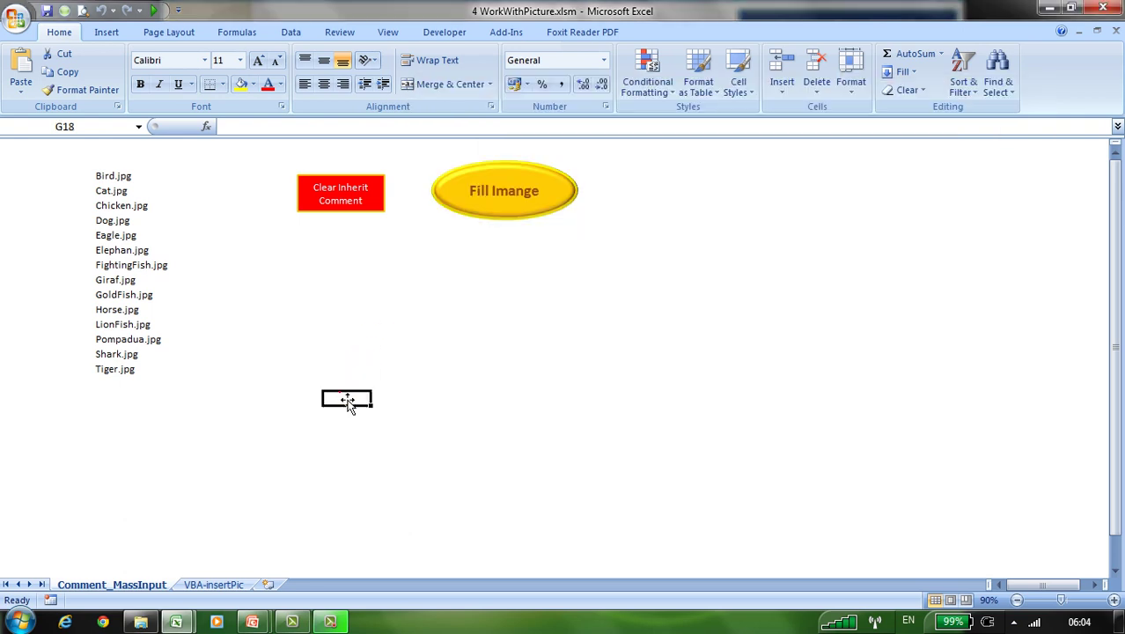
# Run the Fill Imange macro to add picture comments to every file name
pyautogui.click(519, 205)
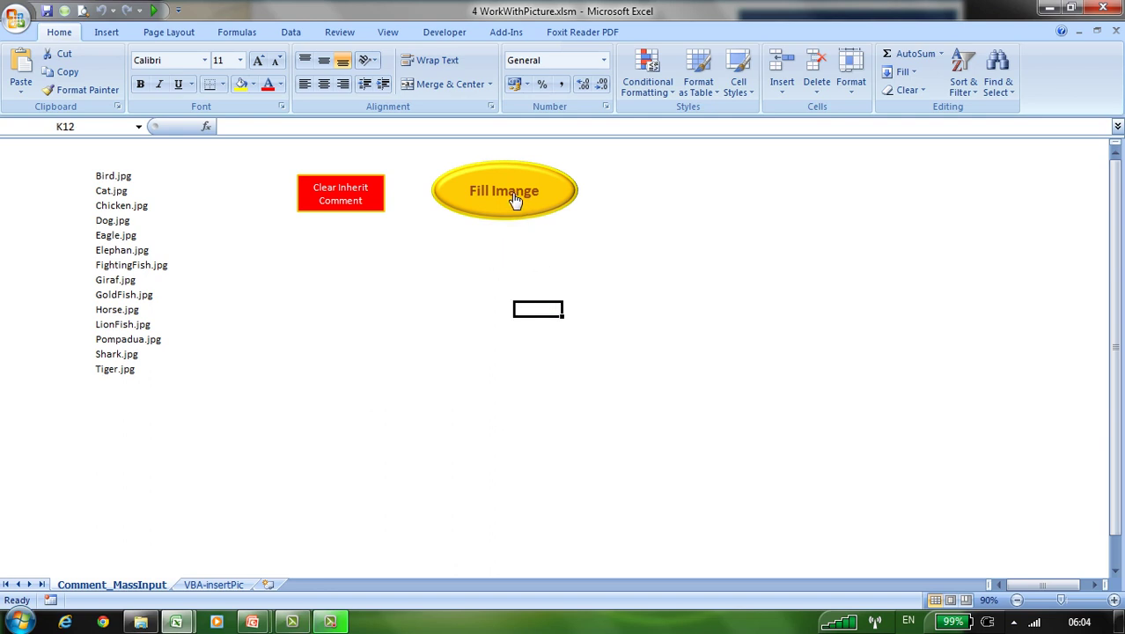
pyautogui.click(514, 199)
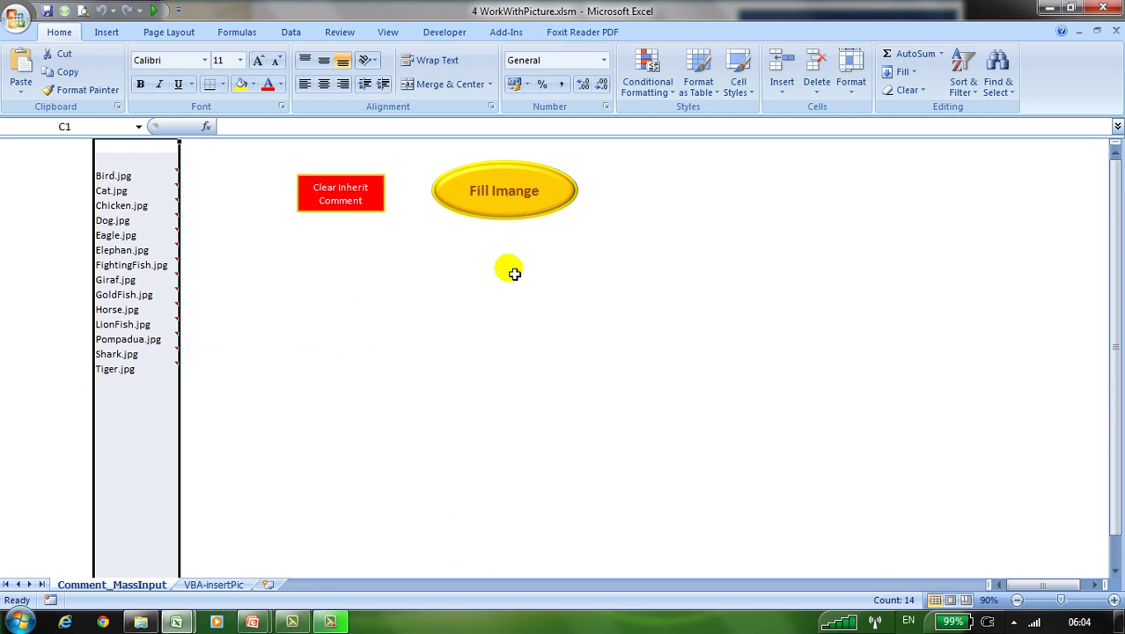
pyautogui.moveTo(171, 176); pyautogui.dragTo(170, 374)
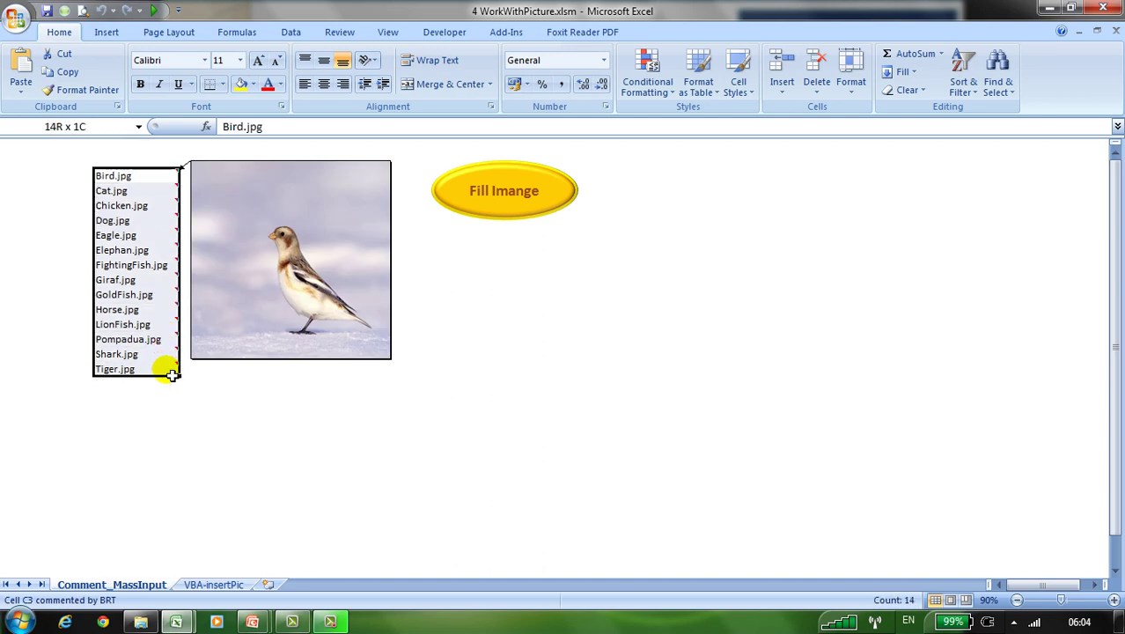
pyautogui.click(233, 406)
# Preview the Tiger, Pompadua, Horse, Elephan, Dog, FightingFish and GoldFish comment pictures
pyautogui.click(175, 371)
pyautogui.click(167, 340)
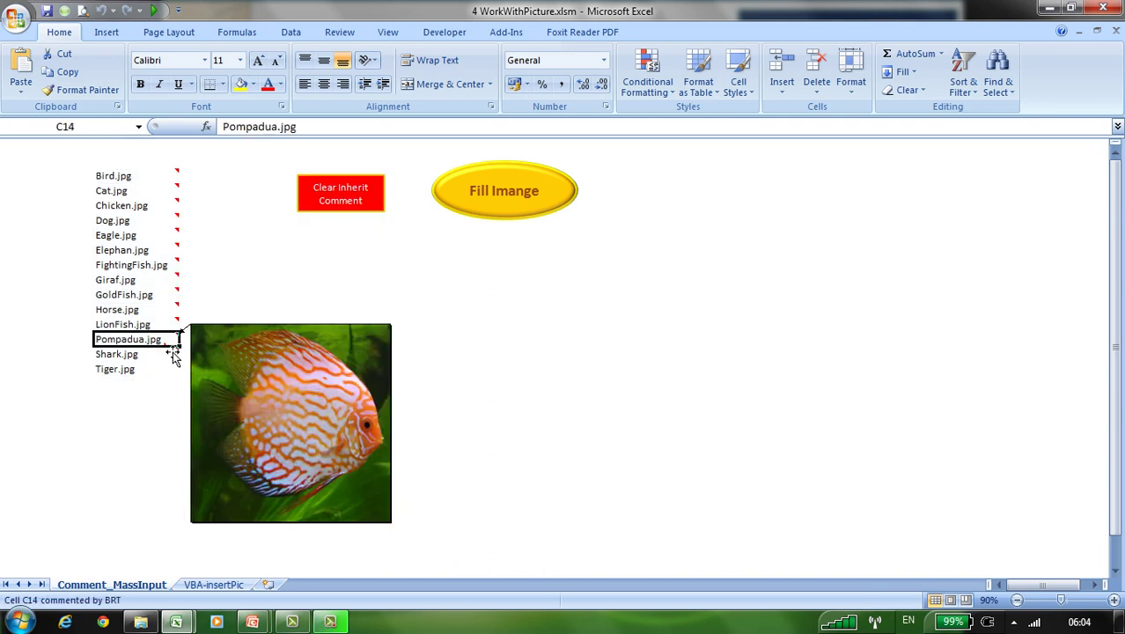
pyautogui.click(148, 310)
pyautogui.click(164, 249)
pyautogui.click(161, 221)
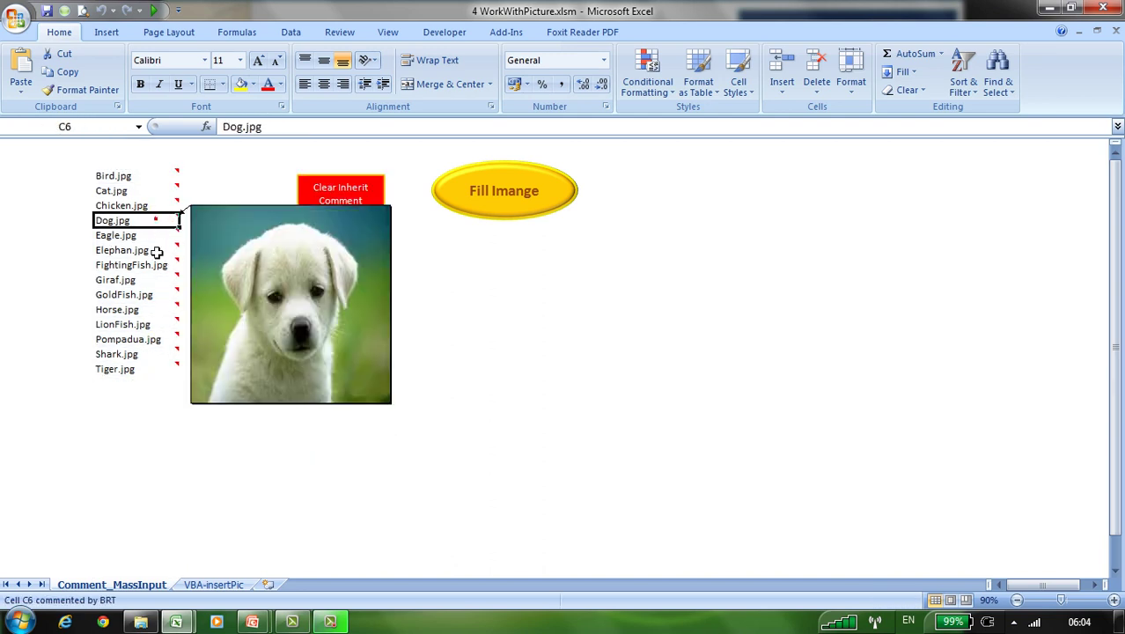
pyautogui.click(156, 265)
pyautogui.click(151, 294)
pyautogui.click(633, 383)
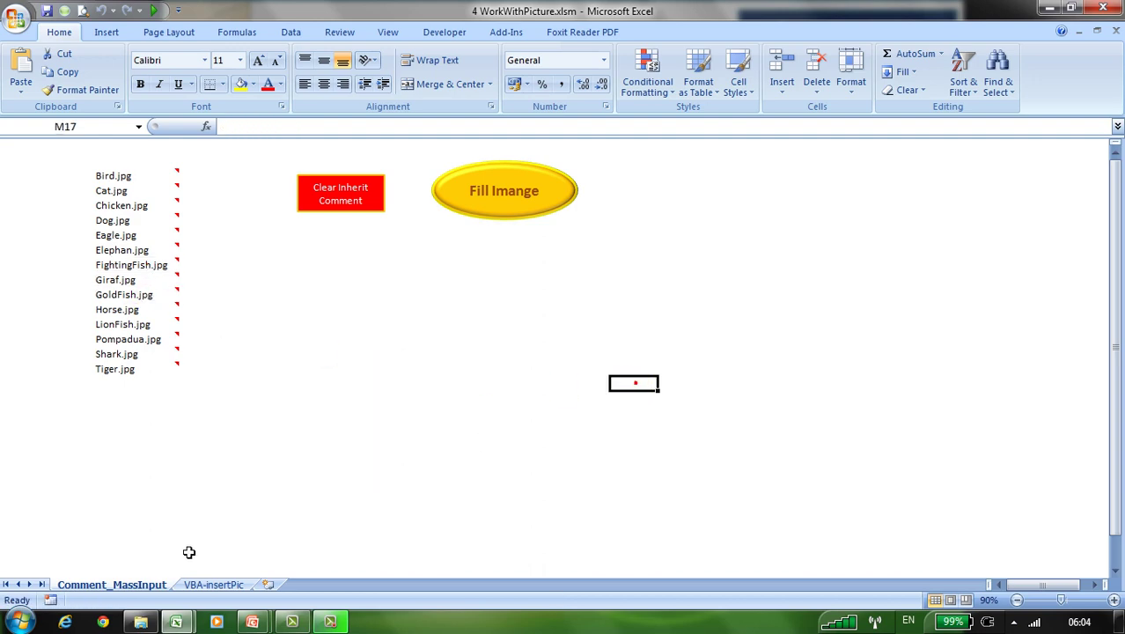
# On the VBA-insertPic sheet, point out the Bird, Cat and Chicken names and empty photo cells
pyautogui.click(220, 584)
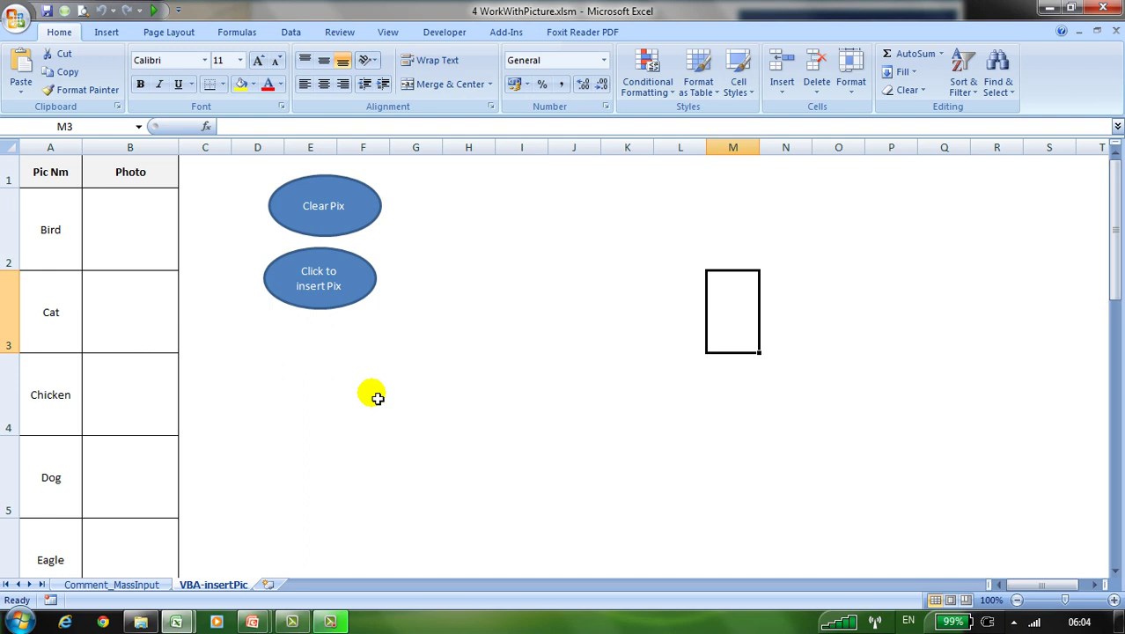
pyautogui.click(152, 227)
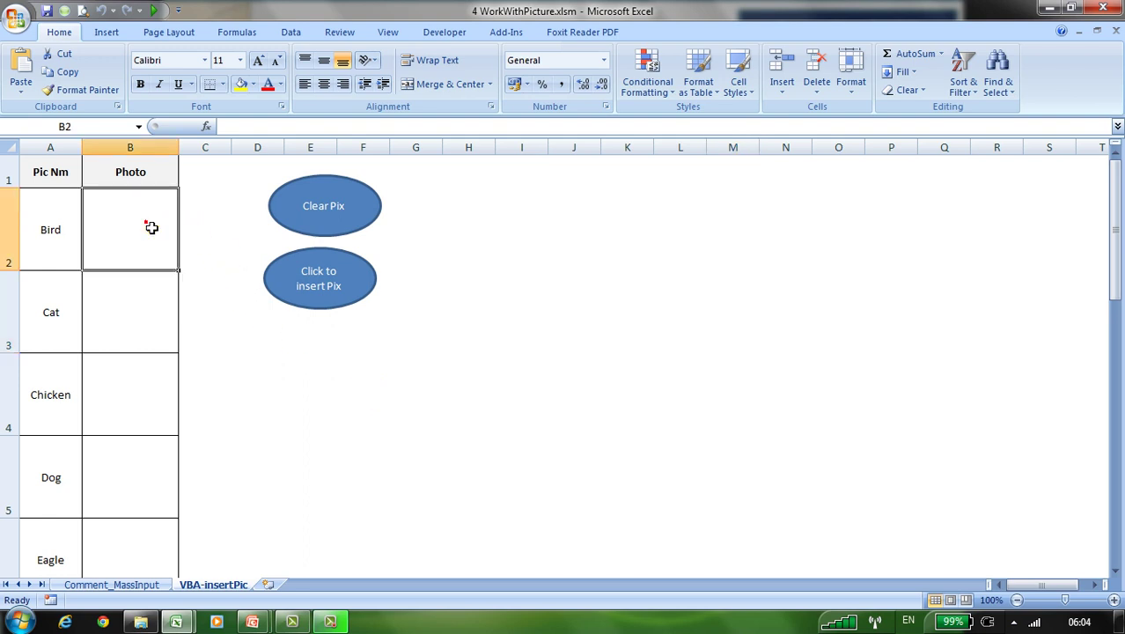
pyautogui.click(379, 431)
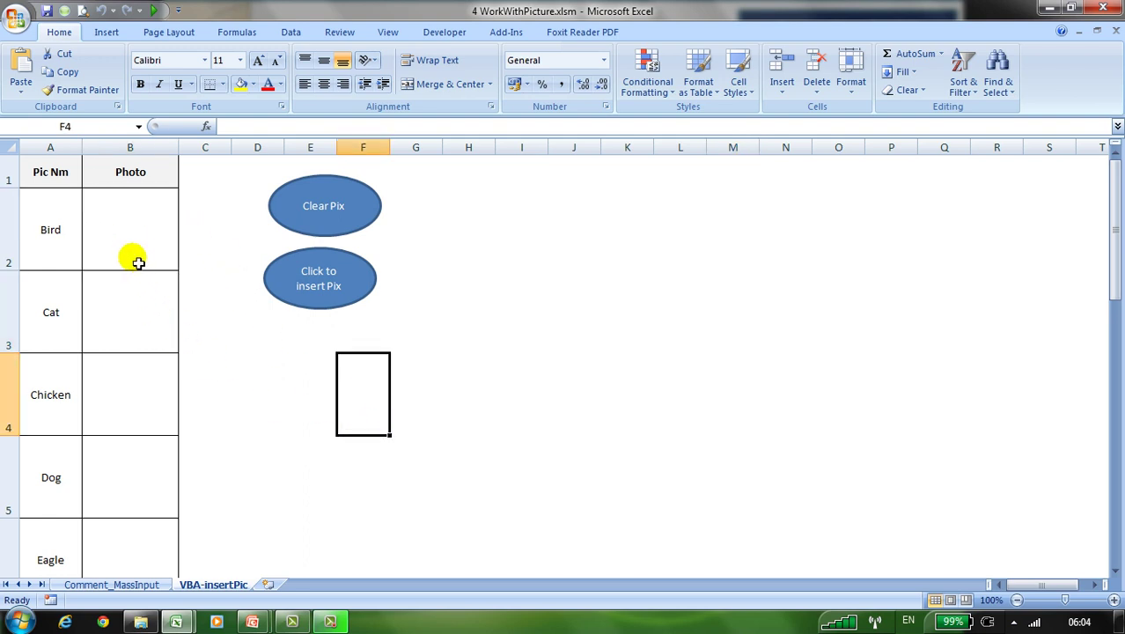
pyautogui.click(76, 249)
pyautogui.click(56, 320)
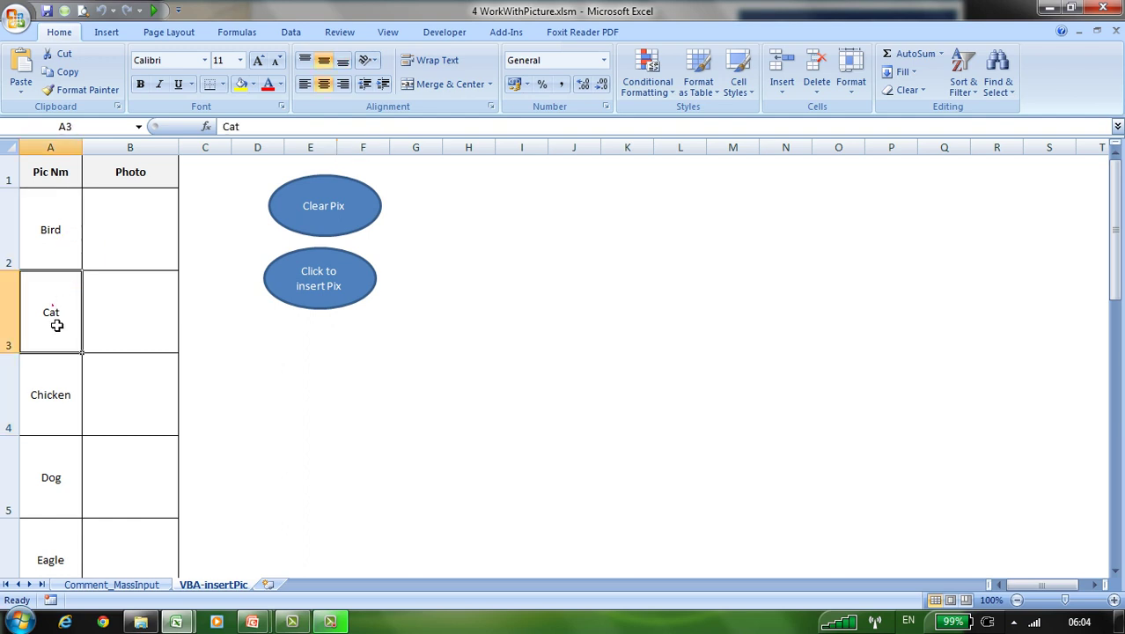
pyautogui.click(51, 427)
pyautogui.click(274, 442)
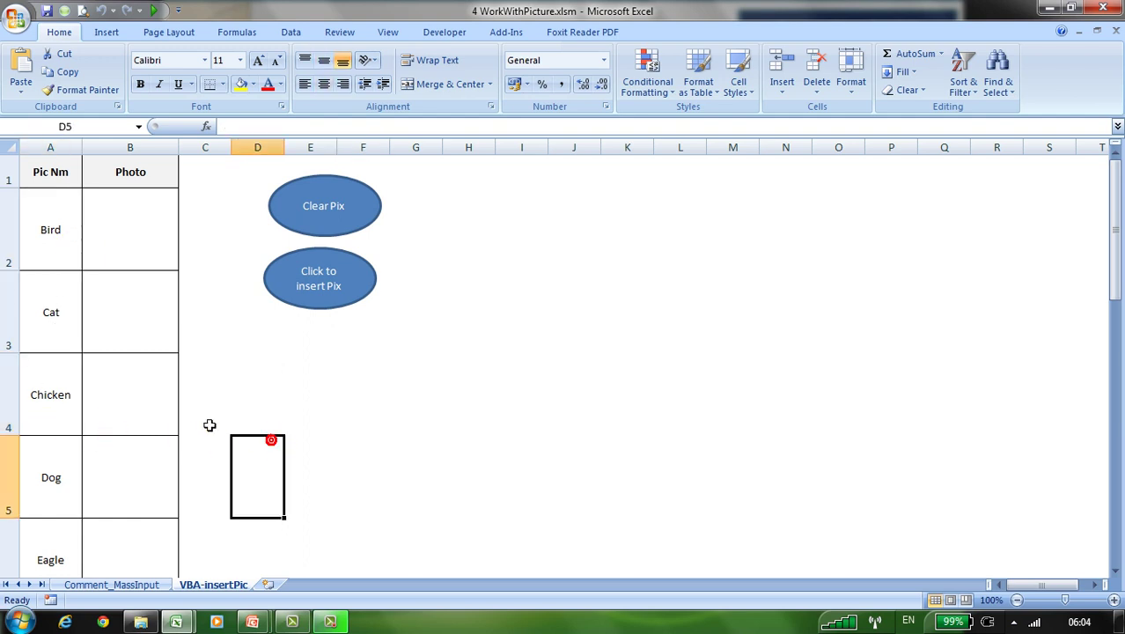
pyautogui.click(111, 229)
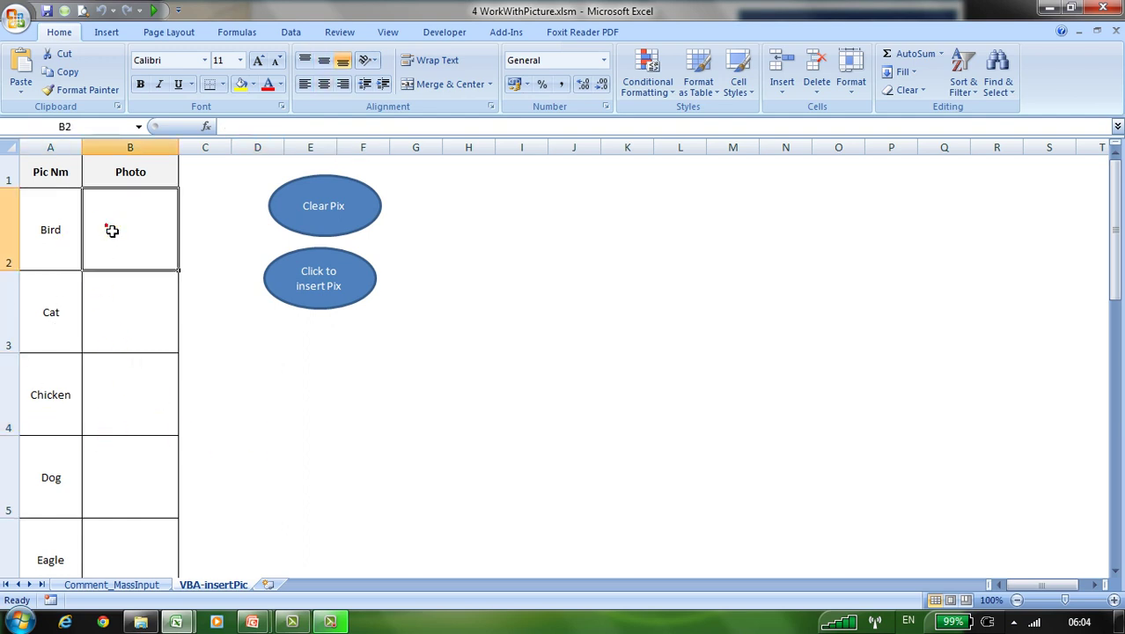
# Run Click to insert Pix and scroll through the inserted animal photos
pyautogui.click(319, 285)
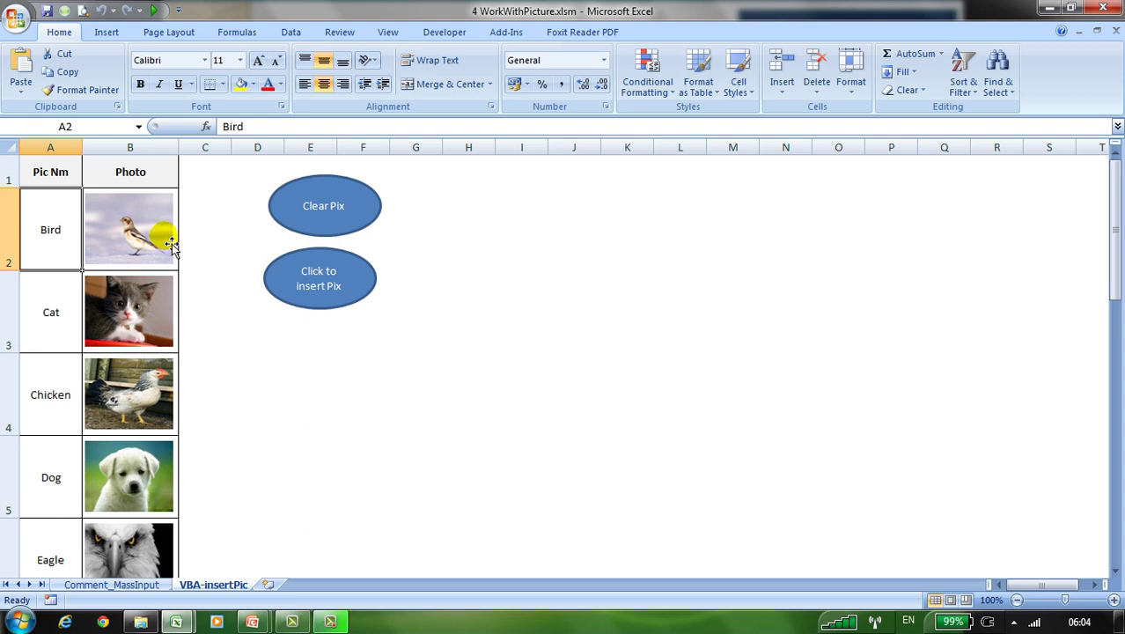
pyautogui.click(62, 322)
pyautogui.click(44, 427)
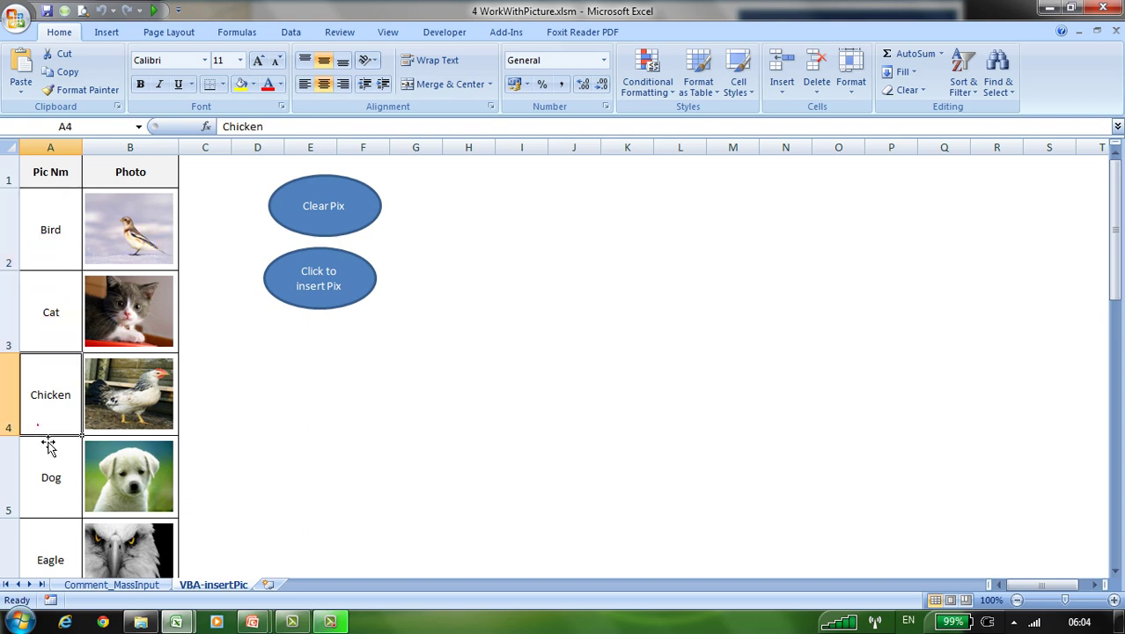
pyautogui.click(44, 462)
pyautogui.scroll(-2, 283, 440)
pyautogui.scroll(-2, 283, 445)
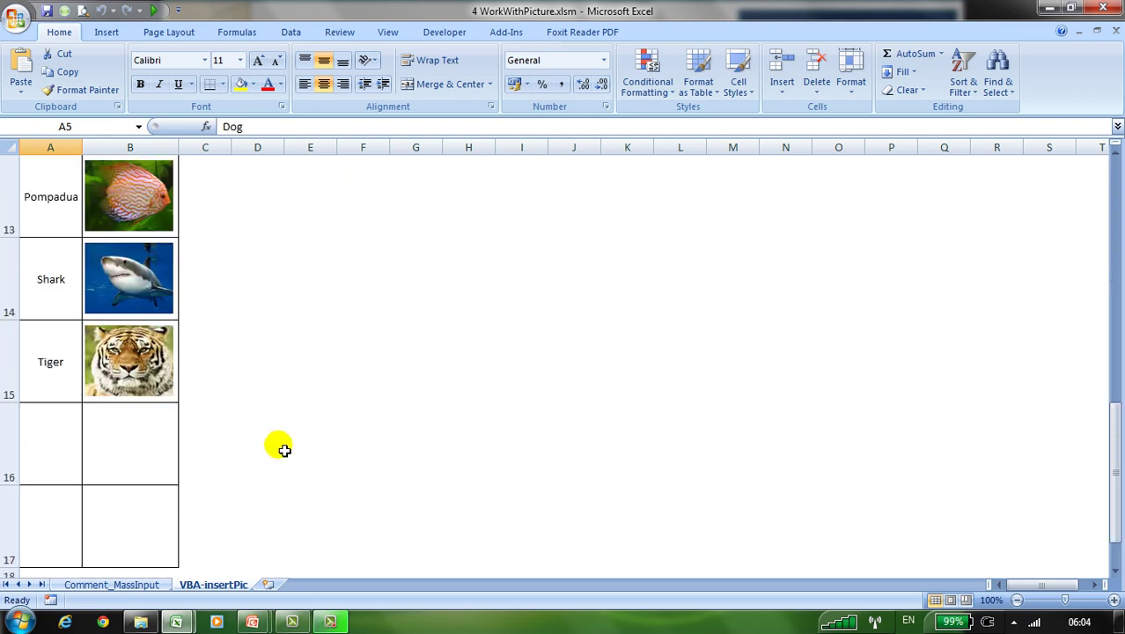
pyautogui.scroll(4, 283, 449)
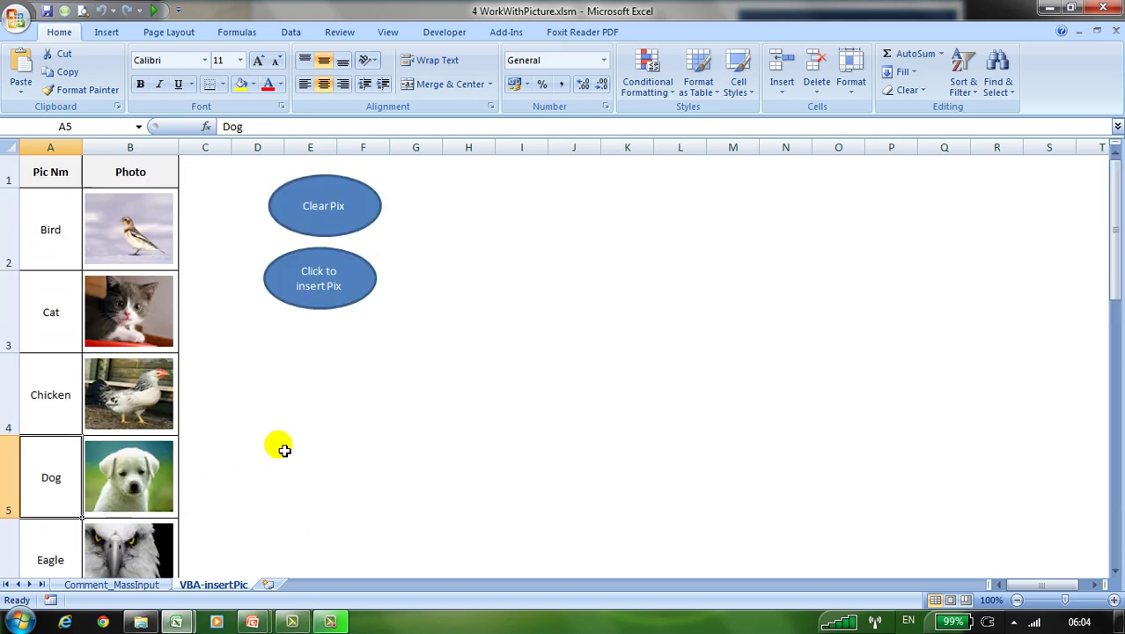
# Rename the first two animals to Cat and Bird, swapping their order
pyautogui.click(47, 243)
pyautogui.write('Cat')
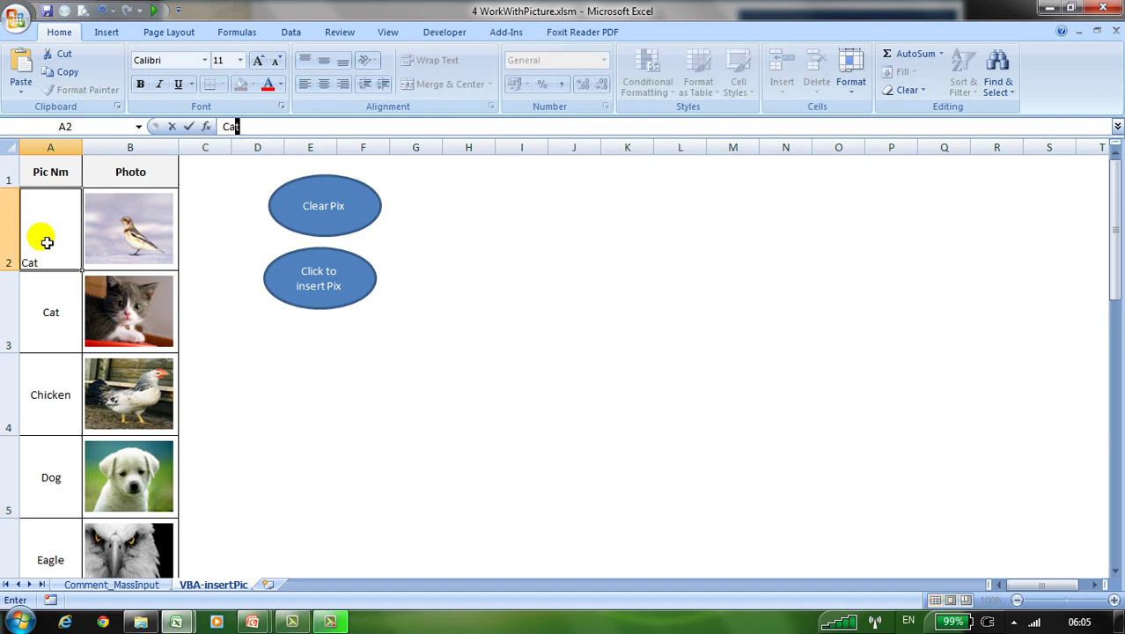
pyautogui.click(69, 322)
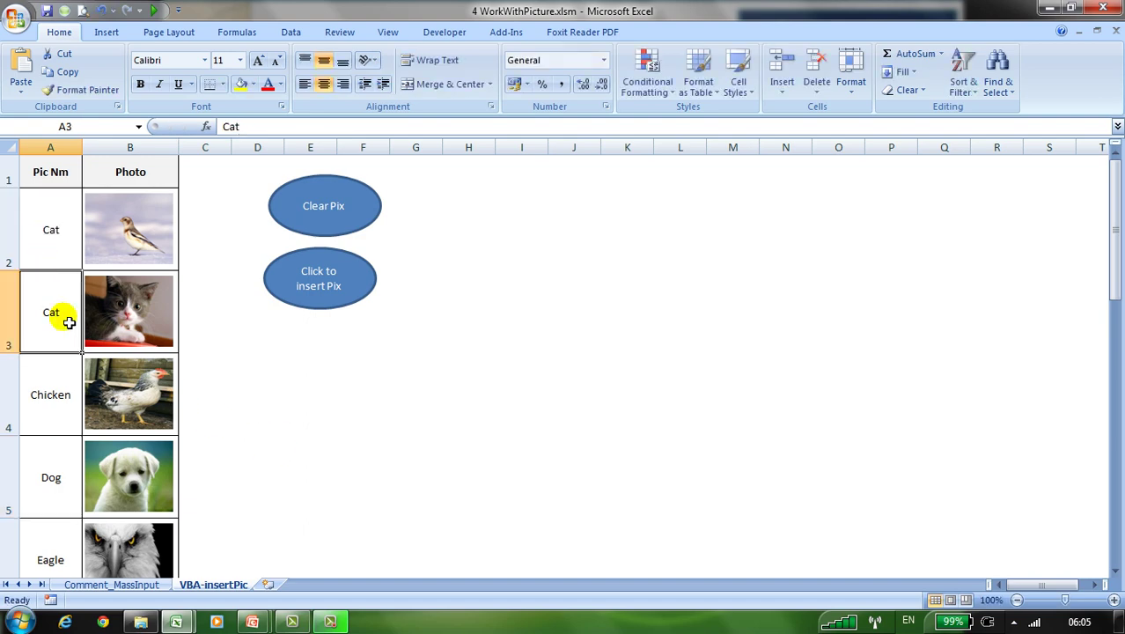
pyautogui.write('Bird')
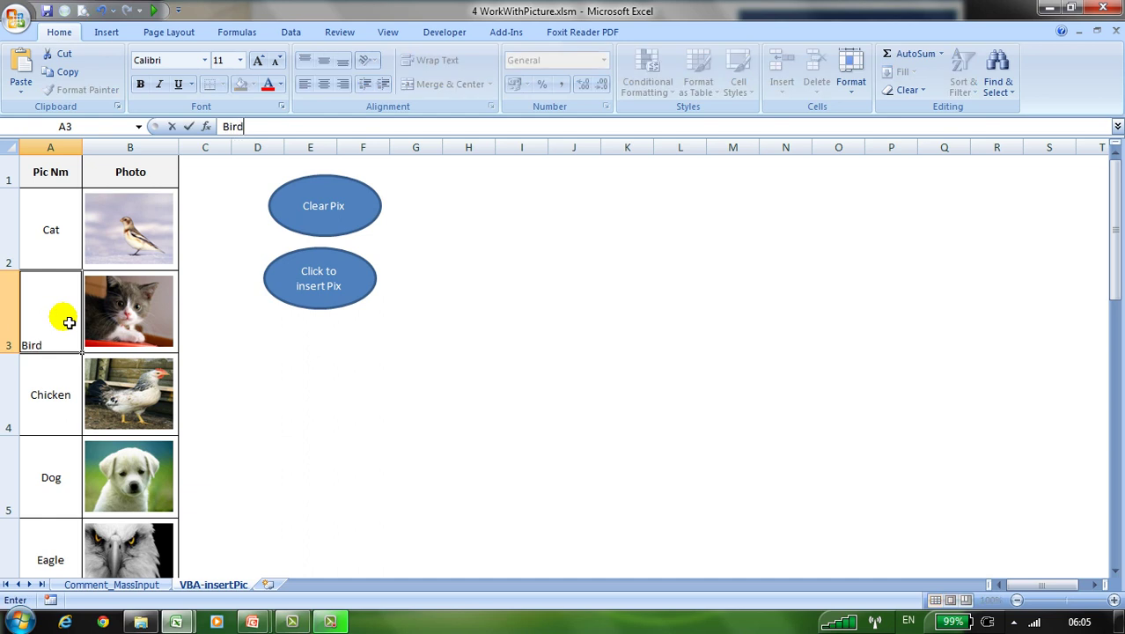
pyautogui.click(322, 455)
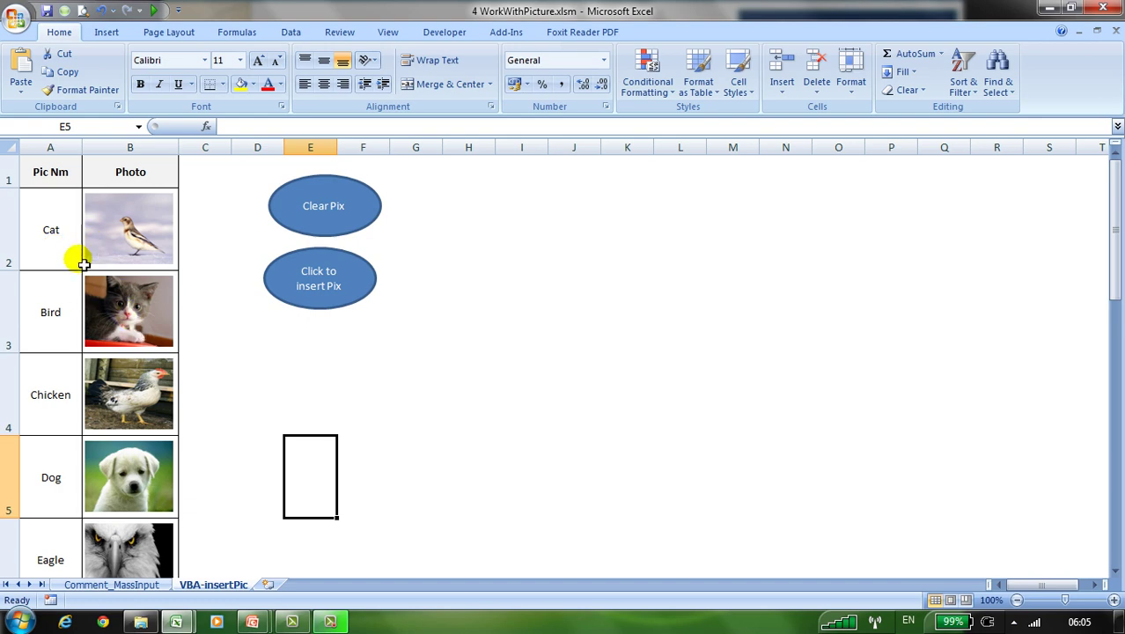
# Clear the photos, reinsert them to match the new names, and close the workbook
pyautogui.click(317, 220)
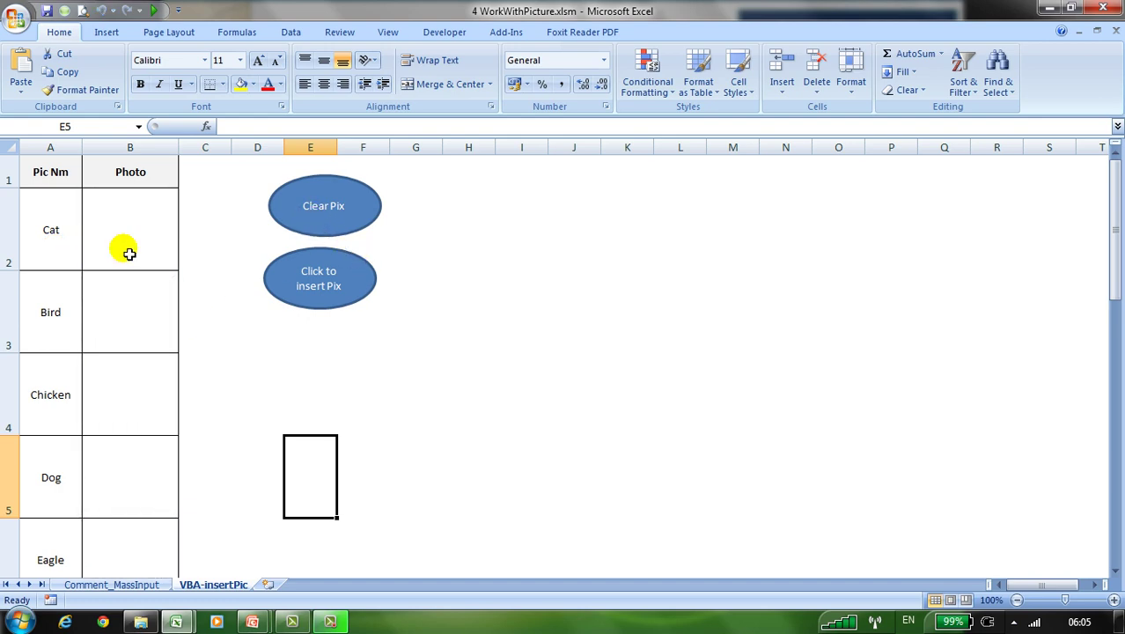
pyautogui.click(330, 284)
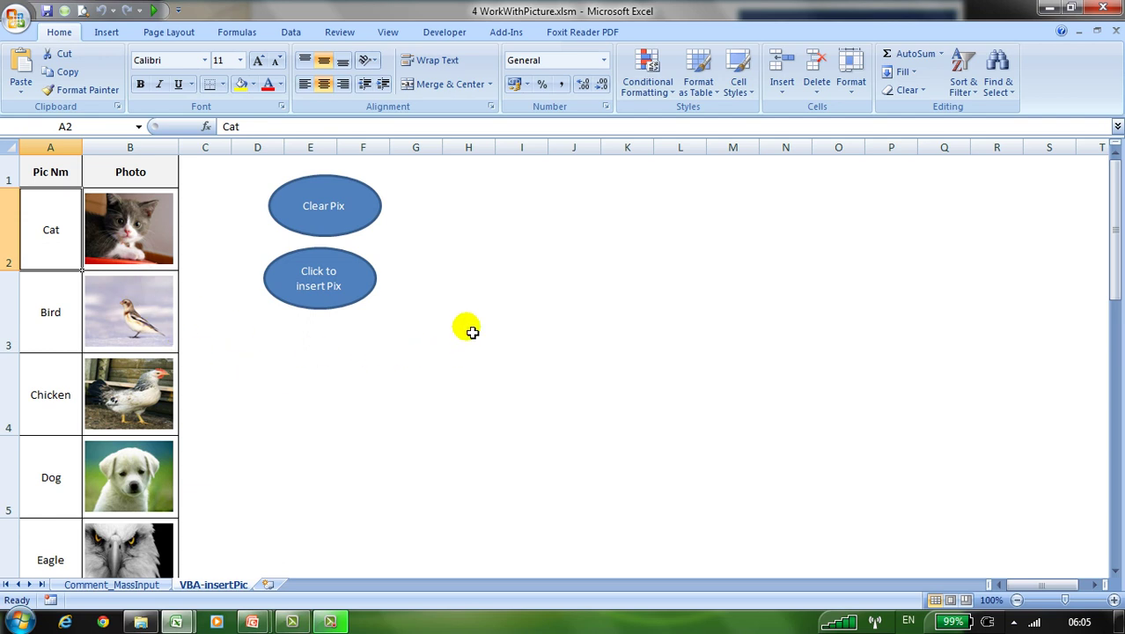
pyautogui.click(1106, 9)
# Save changes on close, then open 1 MRP_tool_Ver4.xlsm from the 1_sampleVBAfile folder
pyautogui.click(514, 355)
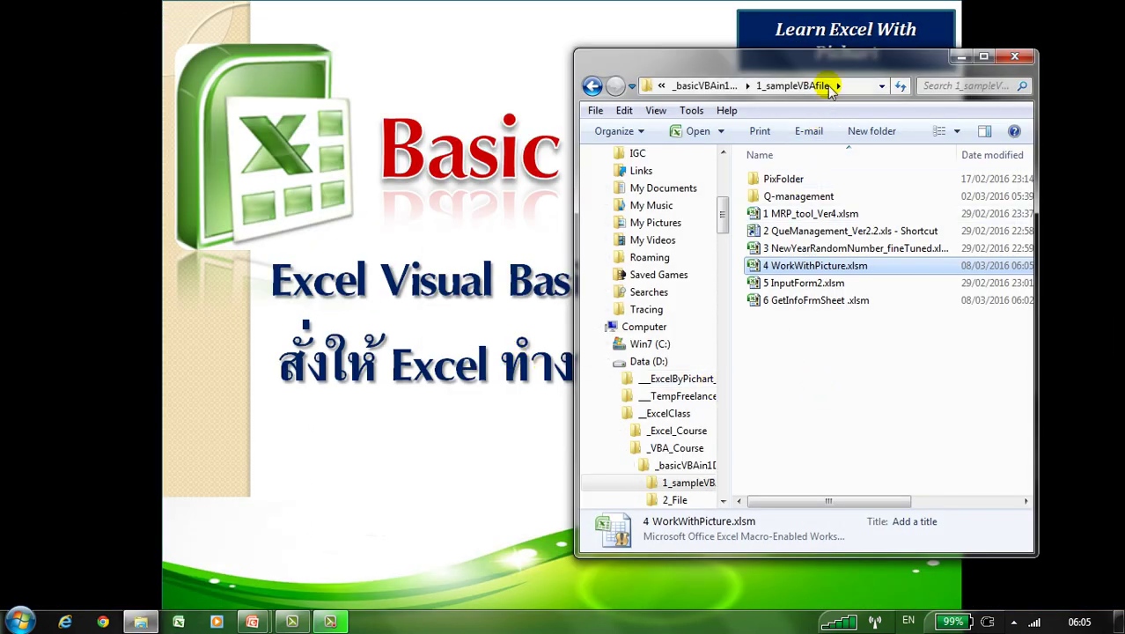
pyautogui.moveTo(832, 66); pyautogui.dragTo(741, 49)
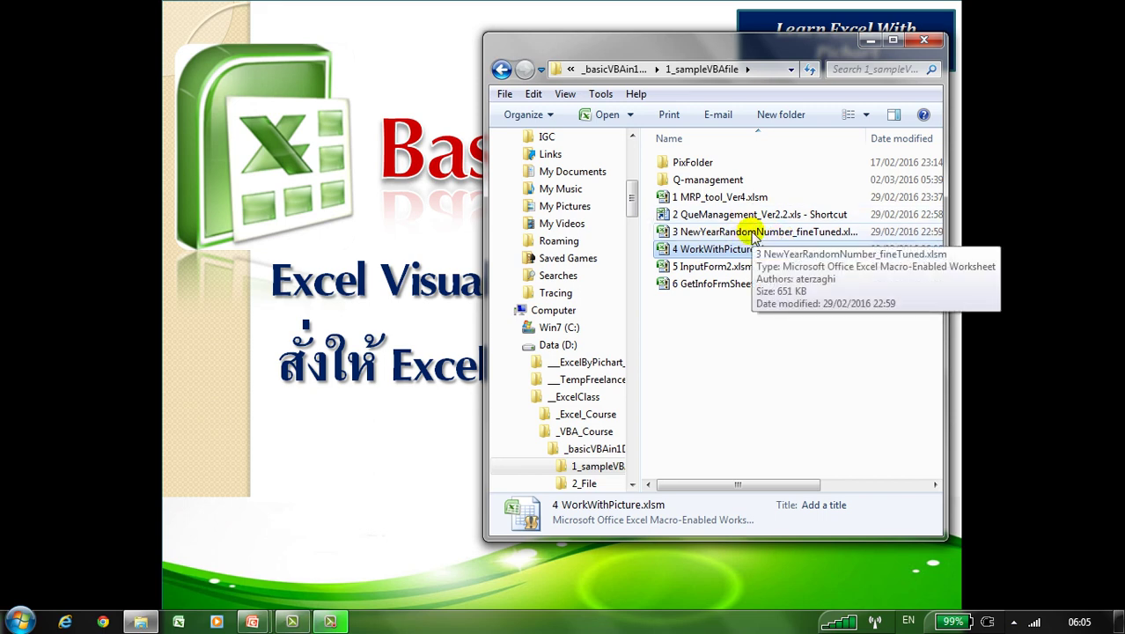
pyautogui.click(740, 199)
pyautogui.doubleClick(740, 199)
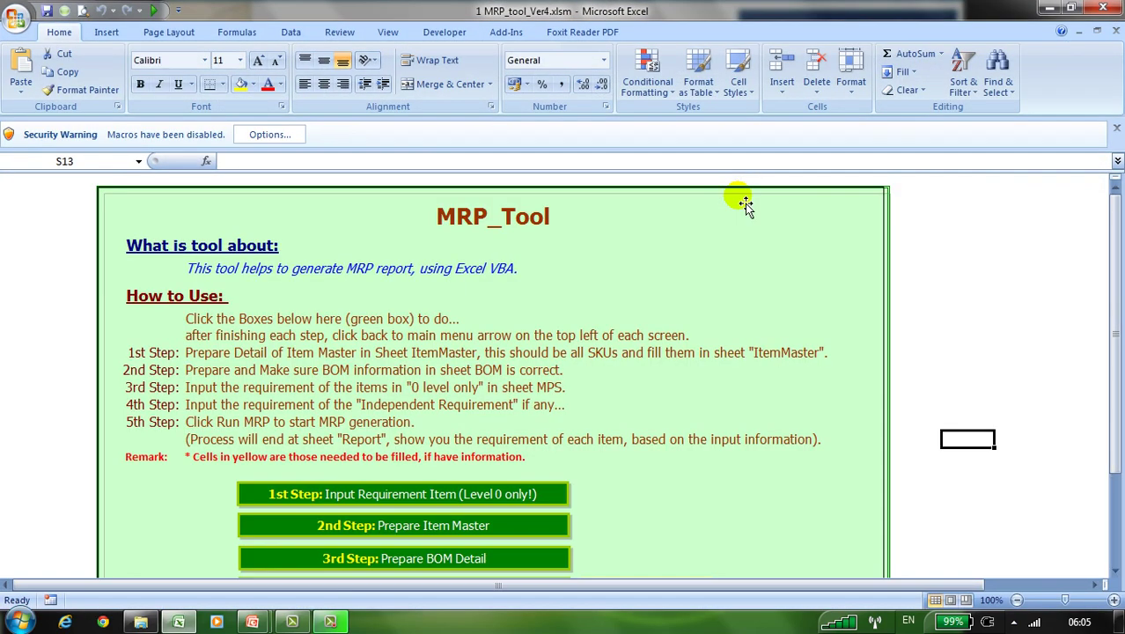
# Enable the MRP tool workbook's macro content and maximize the sheet area
pyautogui.click(264, 134)
pyautogui.click(449, 337)
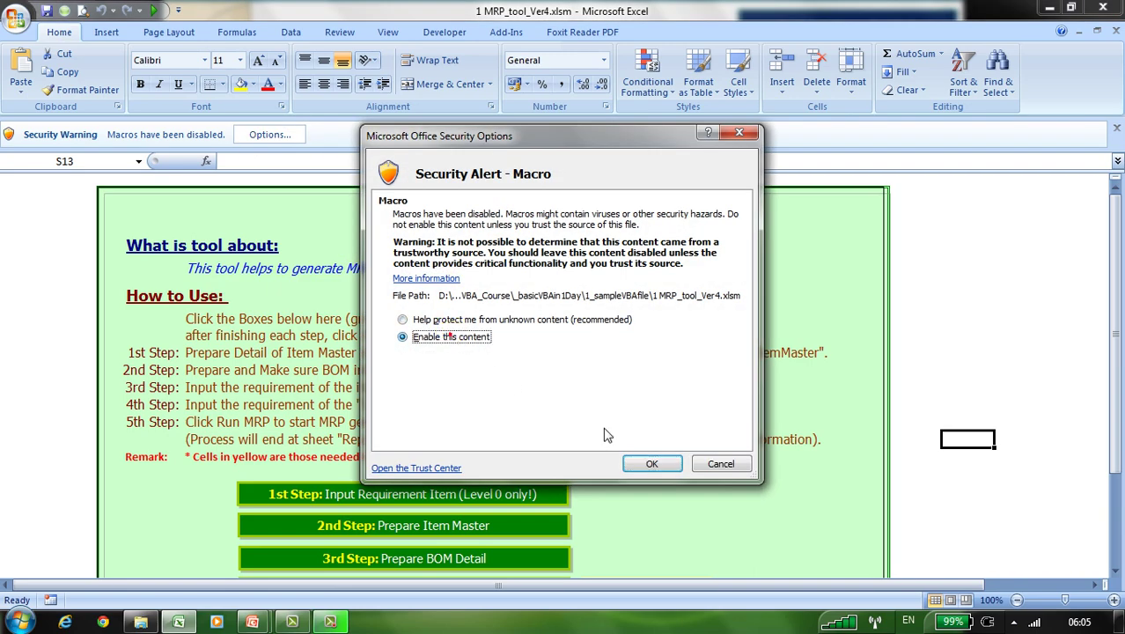
pyautogui.click(651, 463)
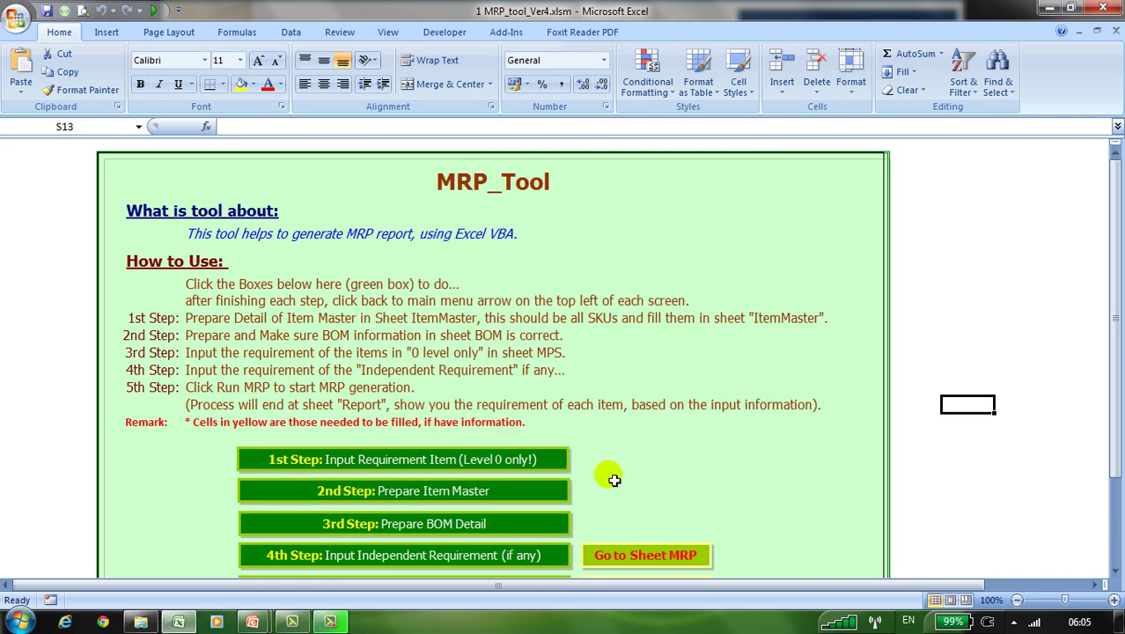
pyautogui.doubleClick(49, 33)
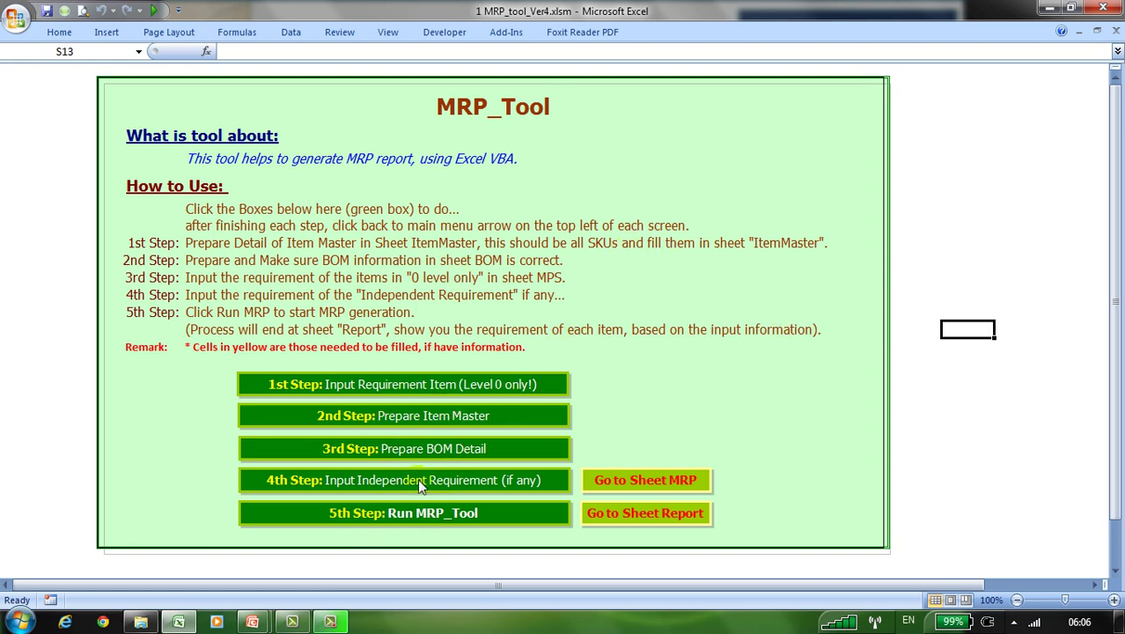
# Open the VBA editor, widen the Project pane, and expand the MRP tool's VBAProject
pyautogui.hotkey('alt', 'F11')
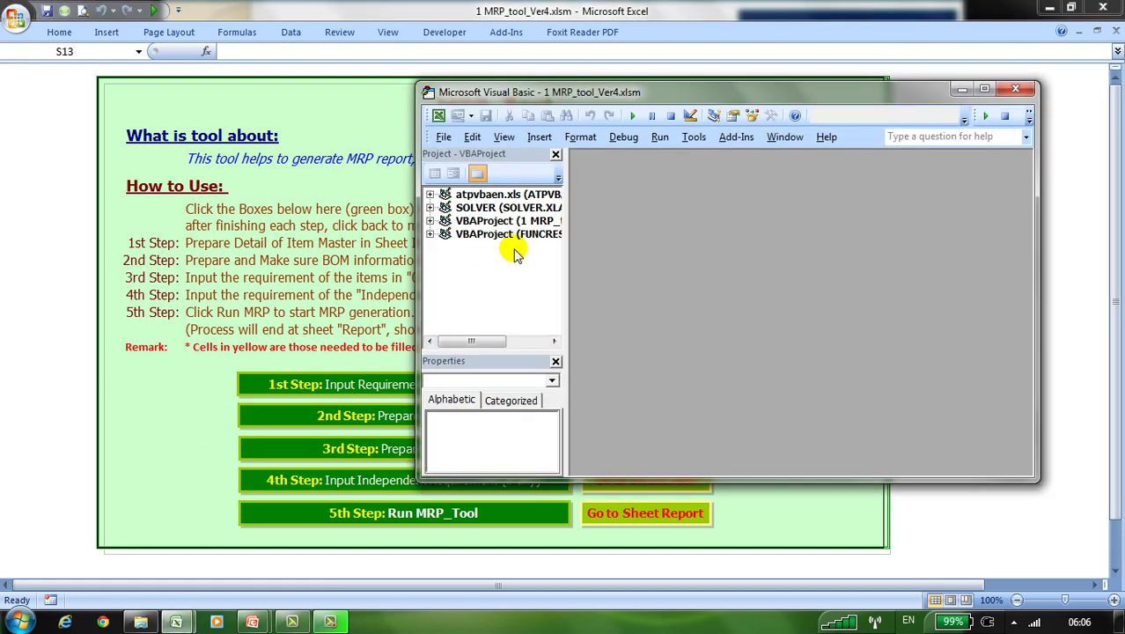
pyautogui.moveTo(568, 250); pyautogui.dragTo(702, 270)
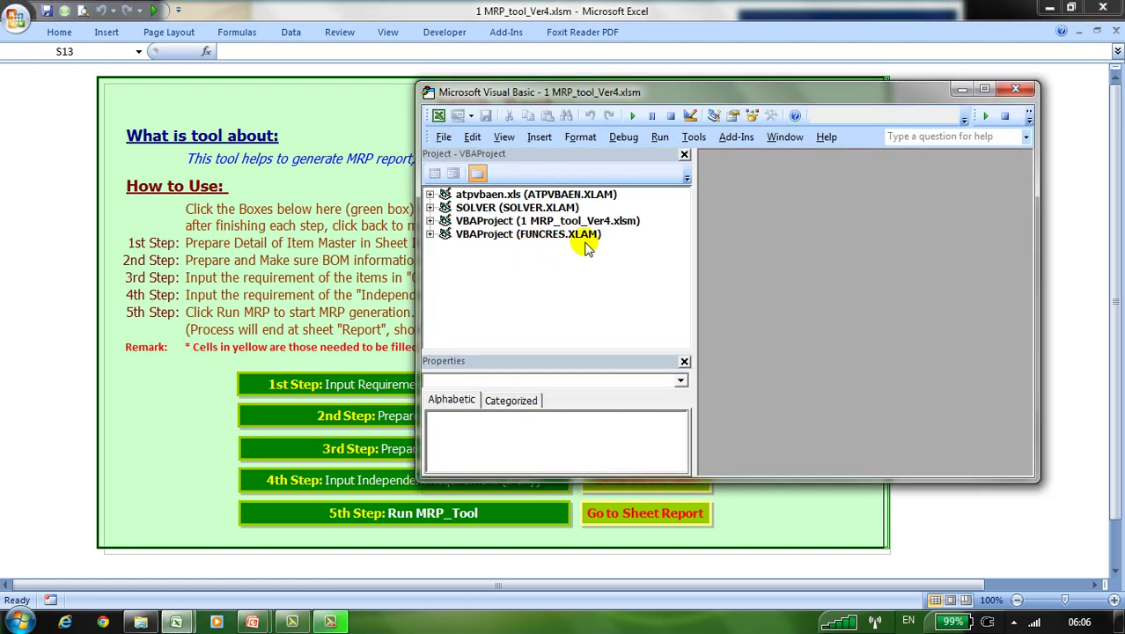
pyautogui.click(430, 232)
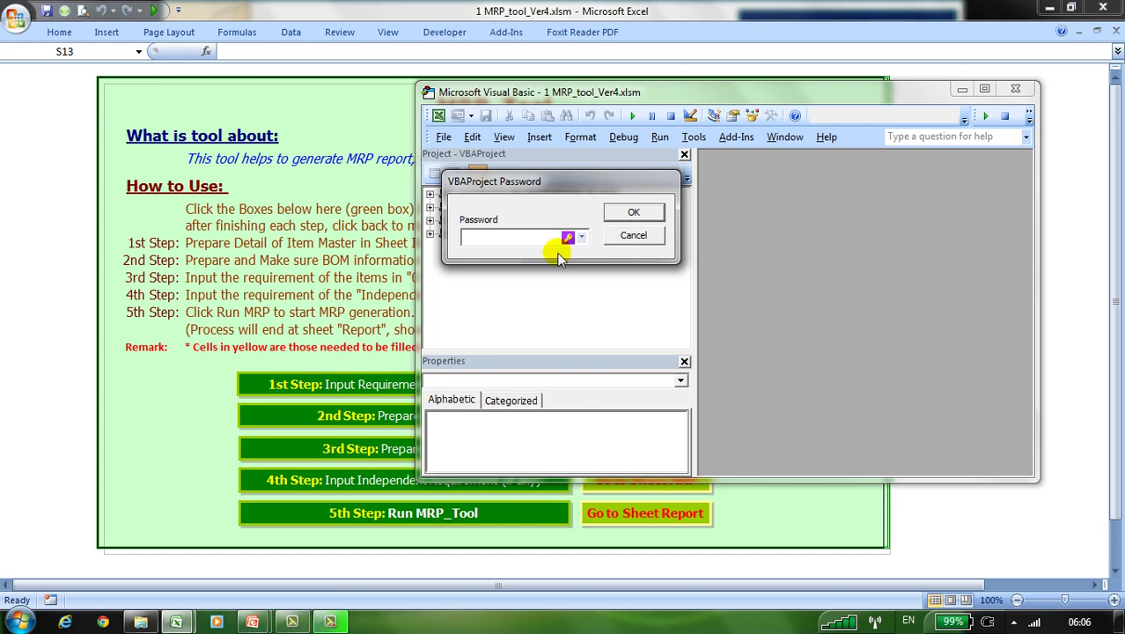
# Enter the VBAProject password, dismiss the invalid password message, and cancel the prompt
pyautogui.write('*')
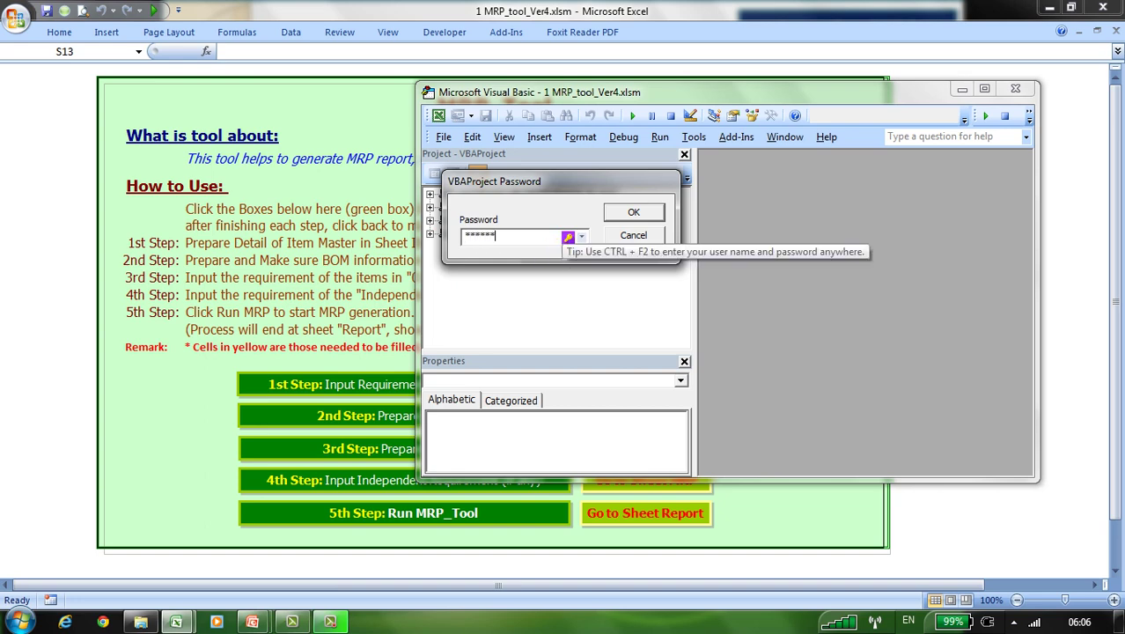
pyautogui.press('BackSpace')
pyautogui.press('BackSpace')
pyautogui.press('BackSpace')
pyautogui.write('*')
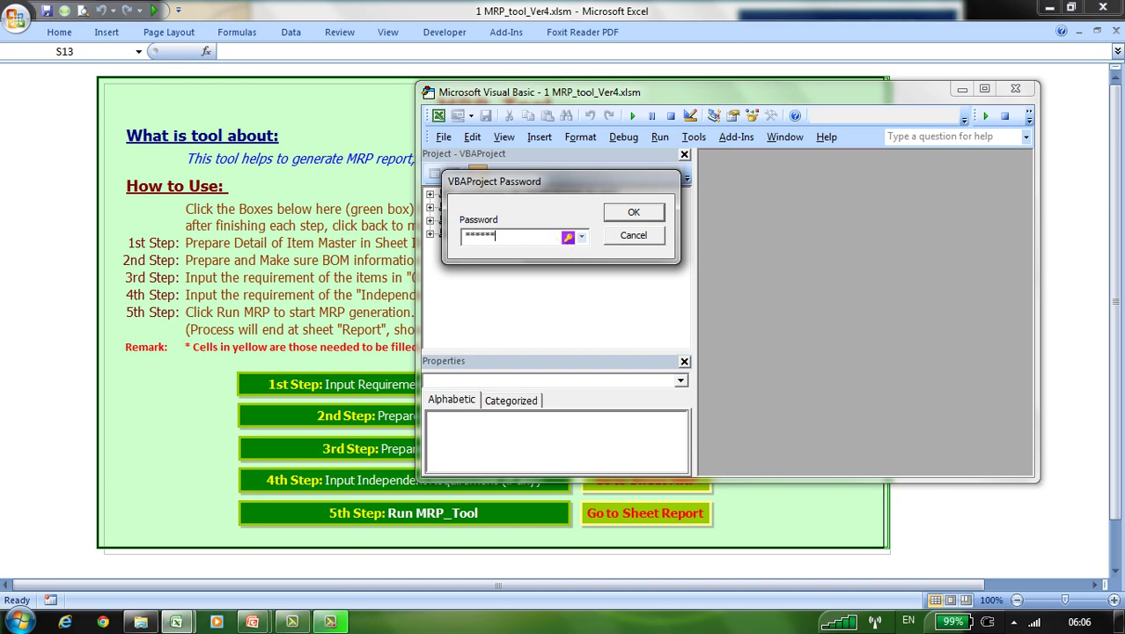
pyautogui.press('Return')
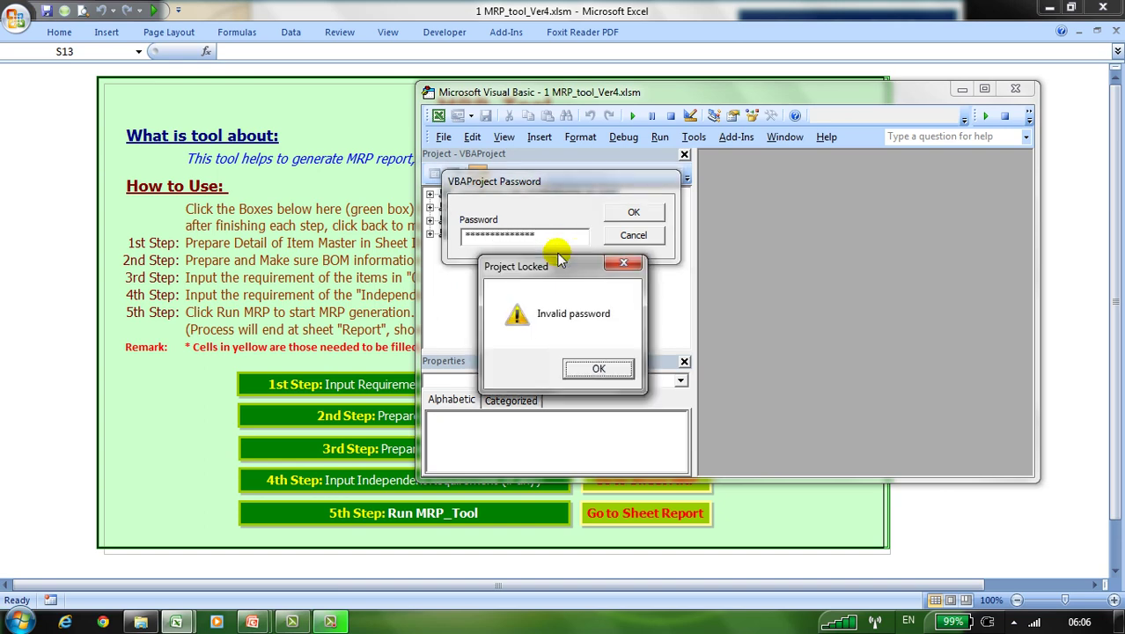
pyautogui.click(589, 376)
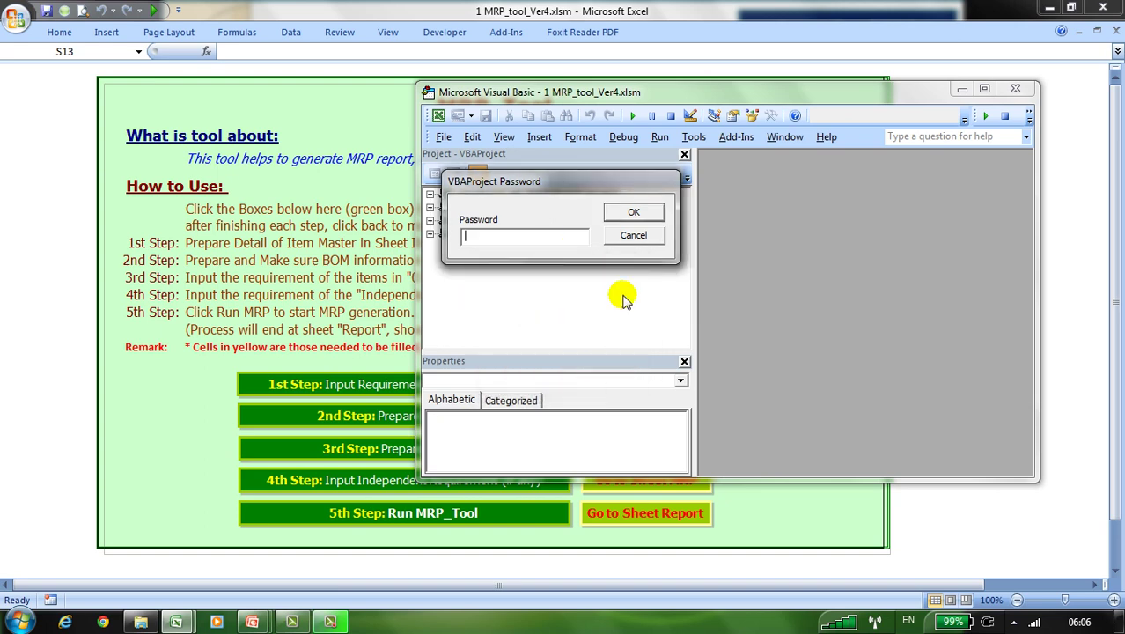
pyautogui.click(656, 237)
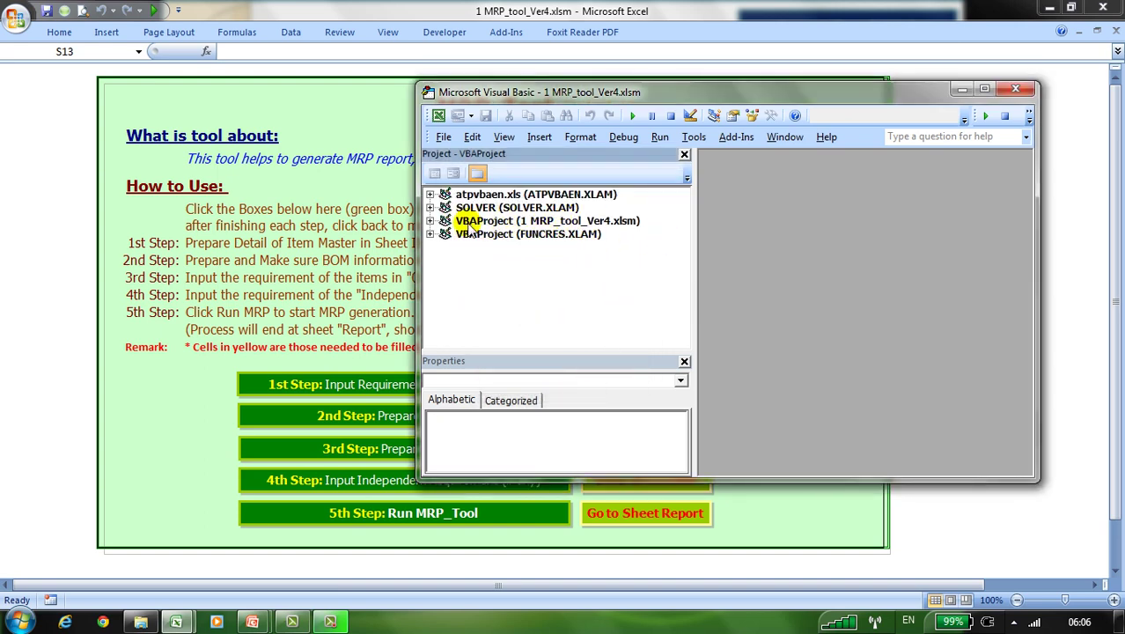
# Retry the project password until the MRP_tool_Ver4 VBA project unlocks
pyautogui.doubleClick(467, 221)
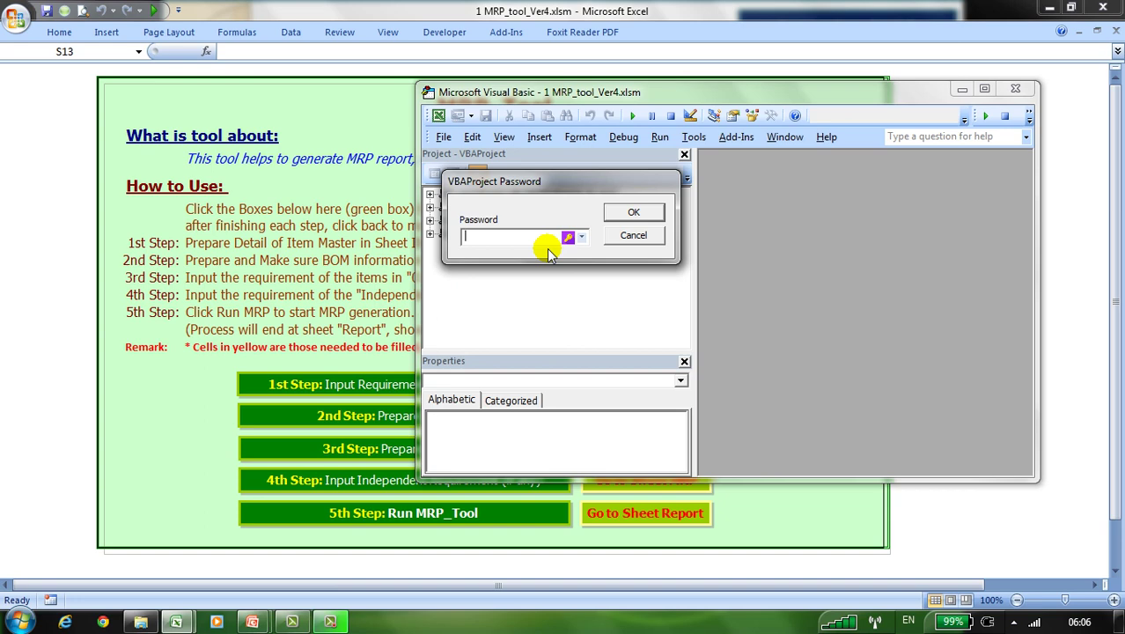
pyautogui.write('****')
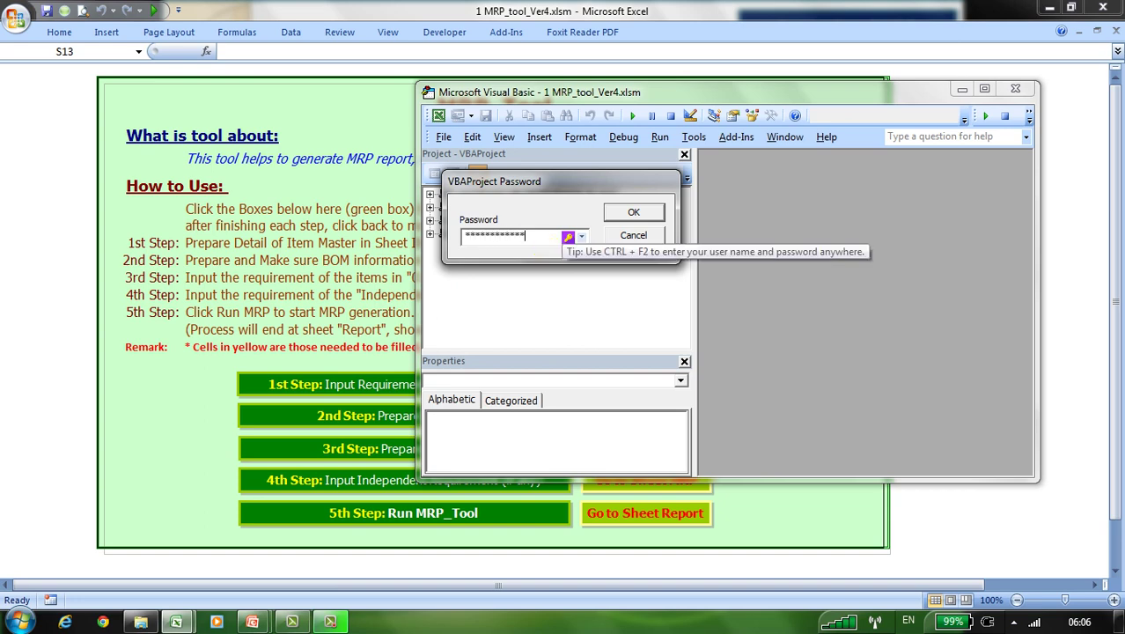
pyautogui.write('*')
pyautogui.press('Return')
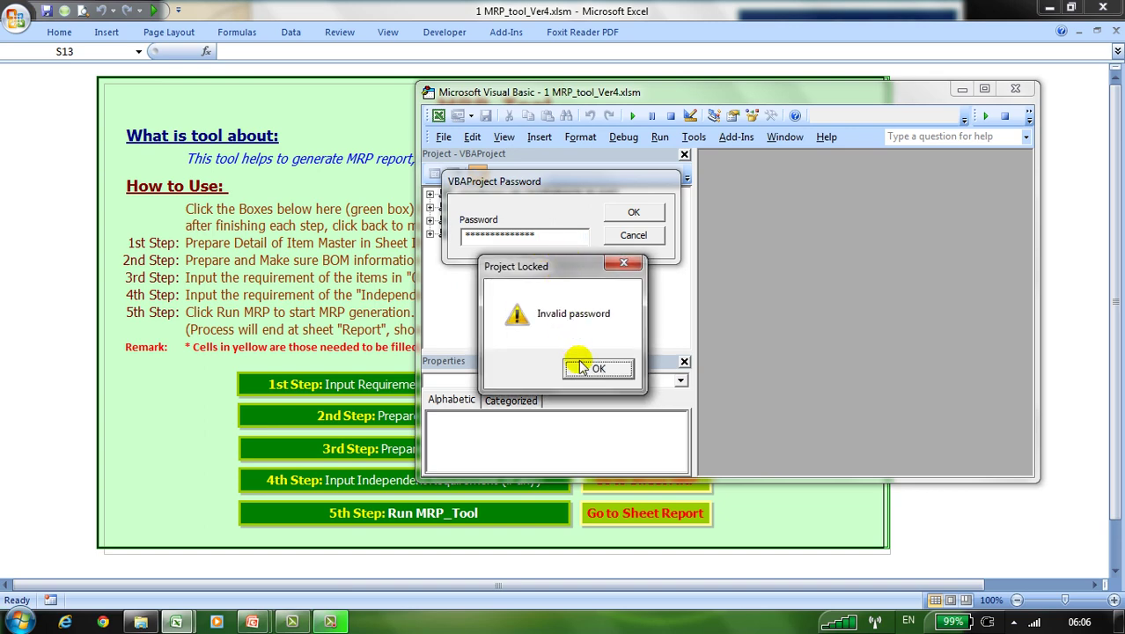
pyautogui.click(588, 368)
pyautogui.write('*')
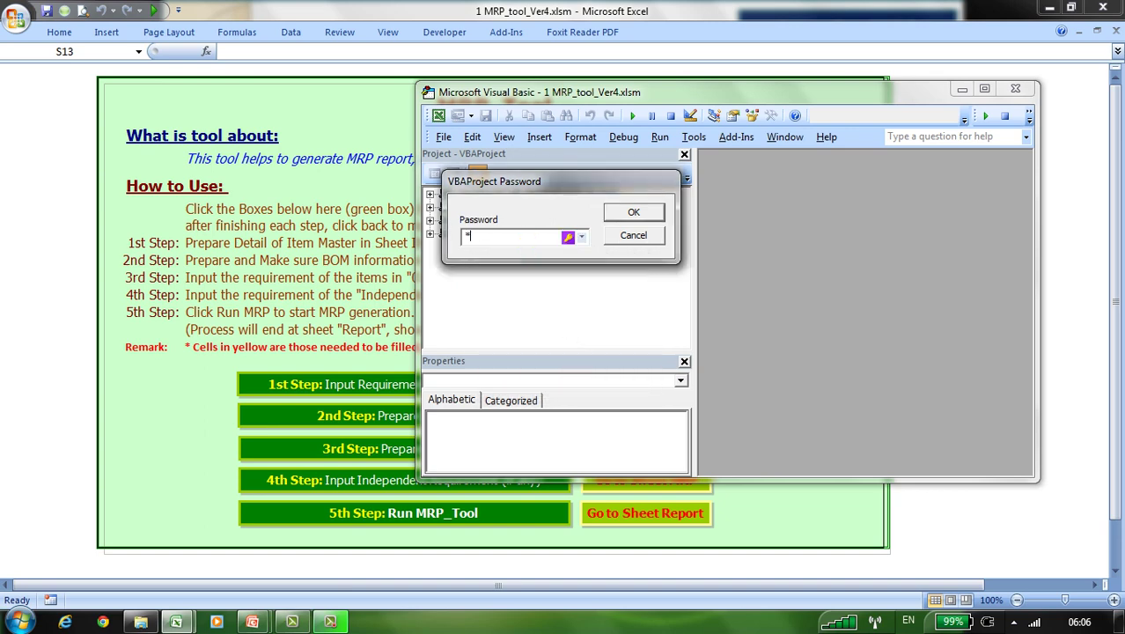
pyautogui.write('***')
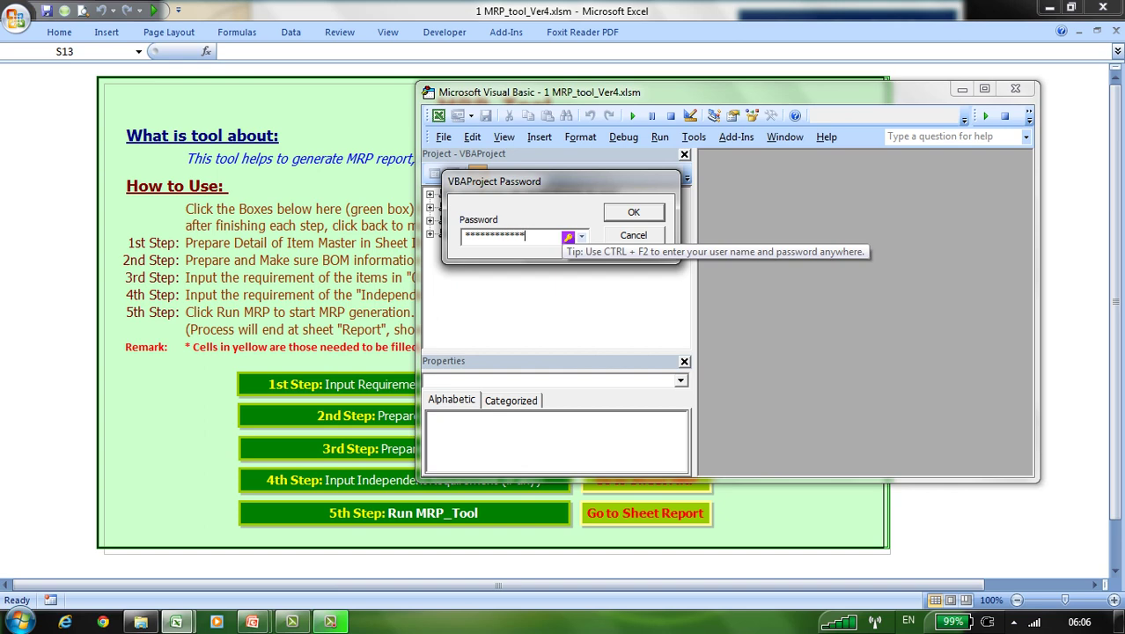
pyautogui.write('*')
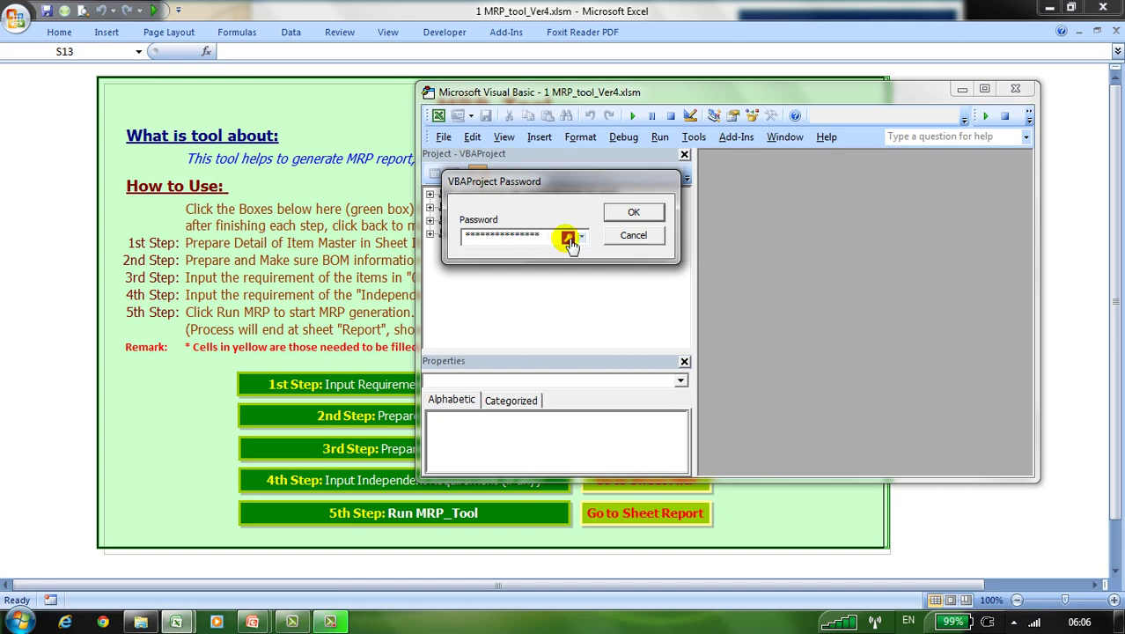
pyautogui.click(647, 215)
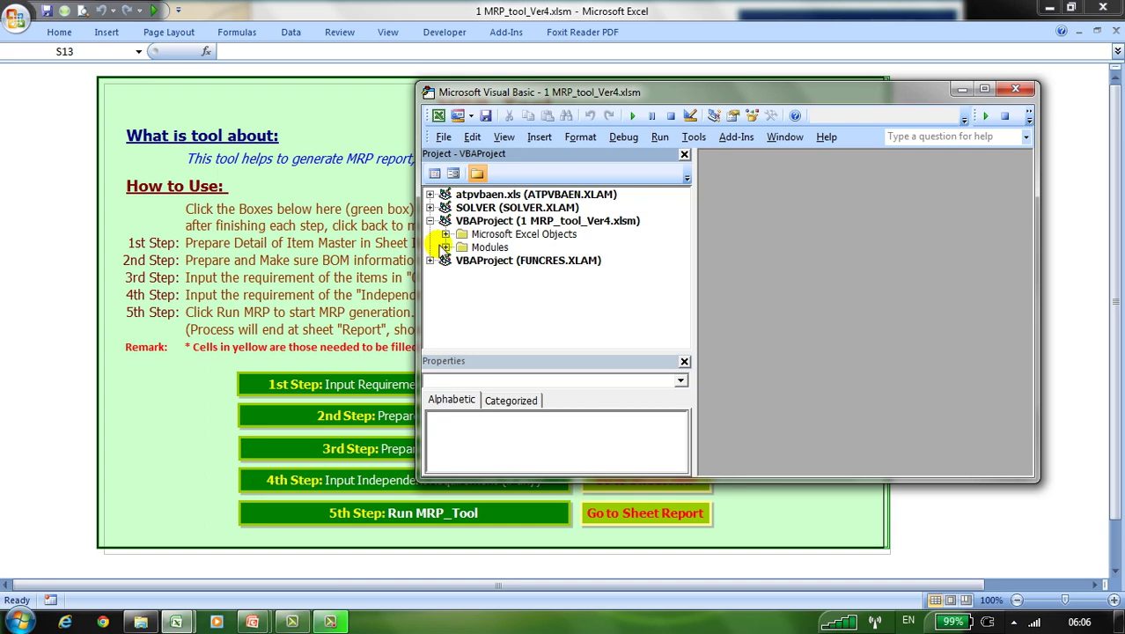
# Expand the Modules folder and view the g_GenerateReport module's code
pyautogui.click(445, 247)
pyautogui.scroll(-1, 525, 268)
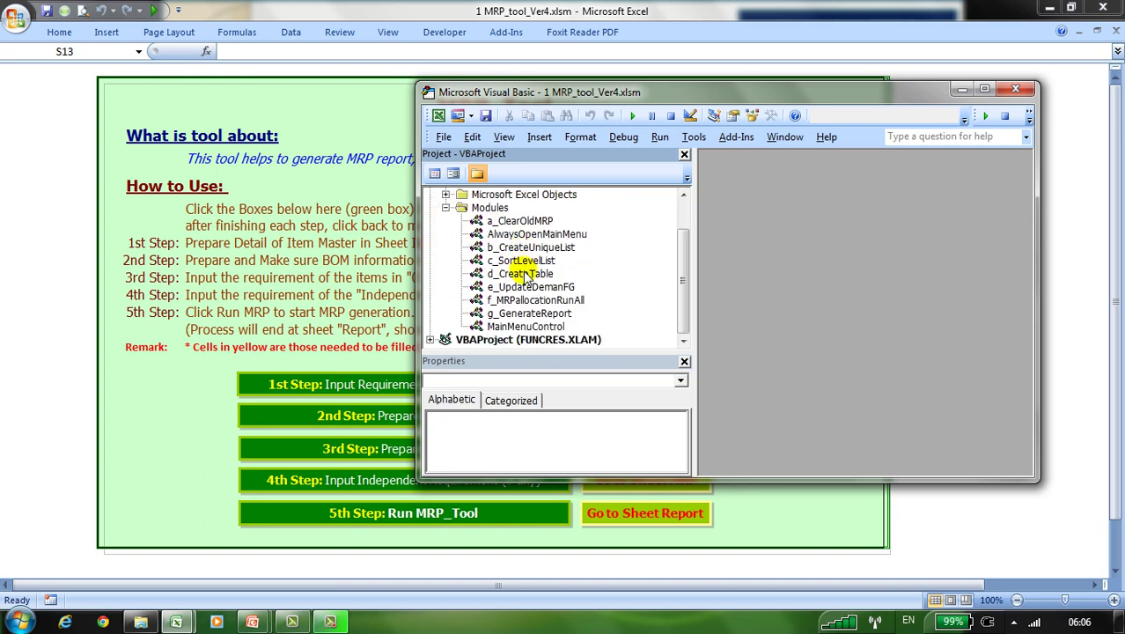
pyautogui.click(528, 247)
pyautogui.click(537, 274)
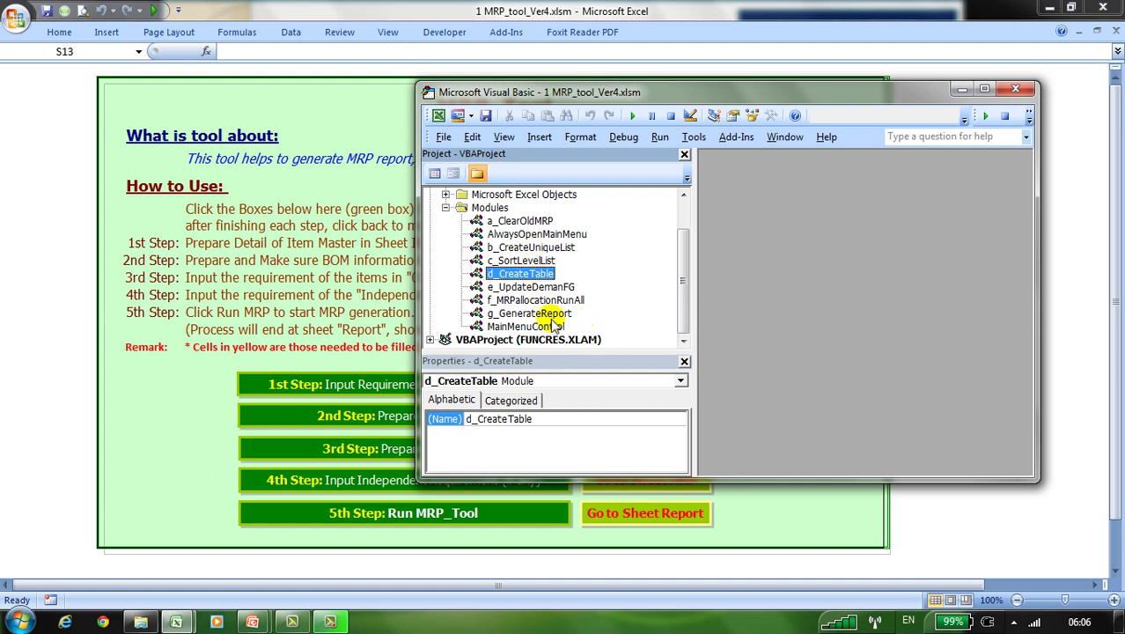
pyautogui.doubleClick(553, 314)
pyautogui.scroll(-10, 553, 318)
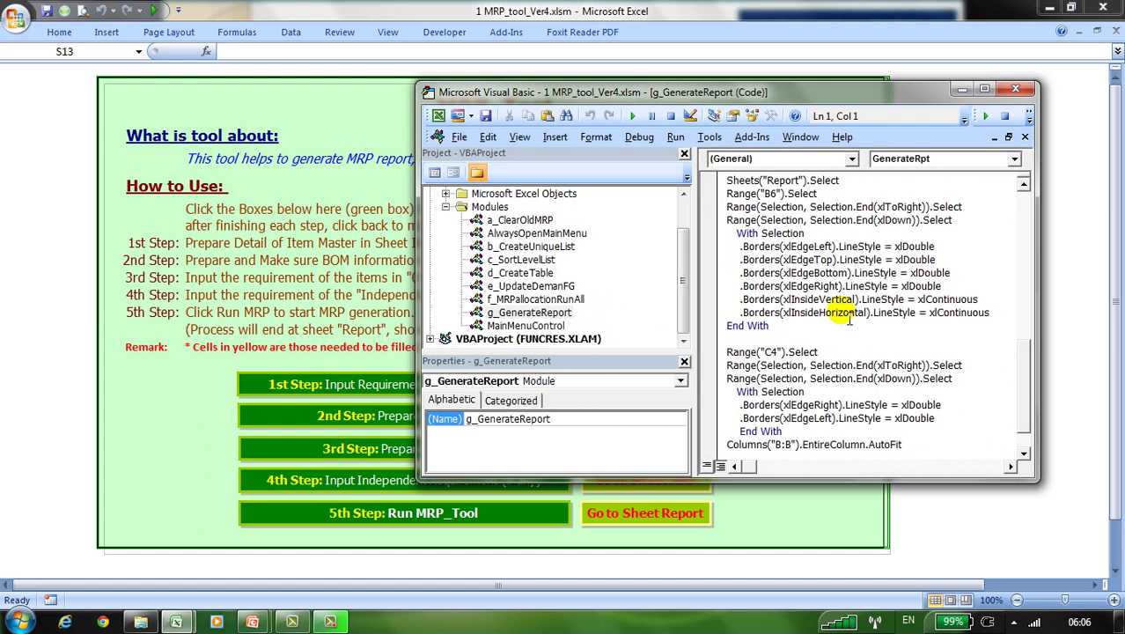
pyautogui.scroll(-1, 553, 318)
# View the AlwaysOpenMainMenu, b_CreateUniqueList, c_SortLevelList and d_CreateTable code, then close the VBA editor
pyautogui.doubleClick(531, 234)
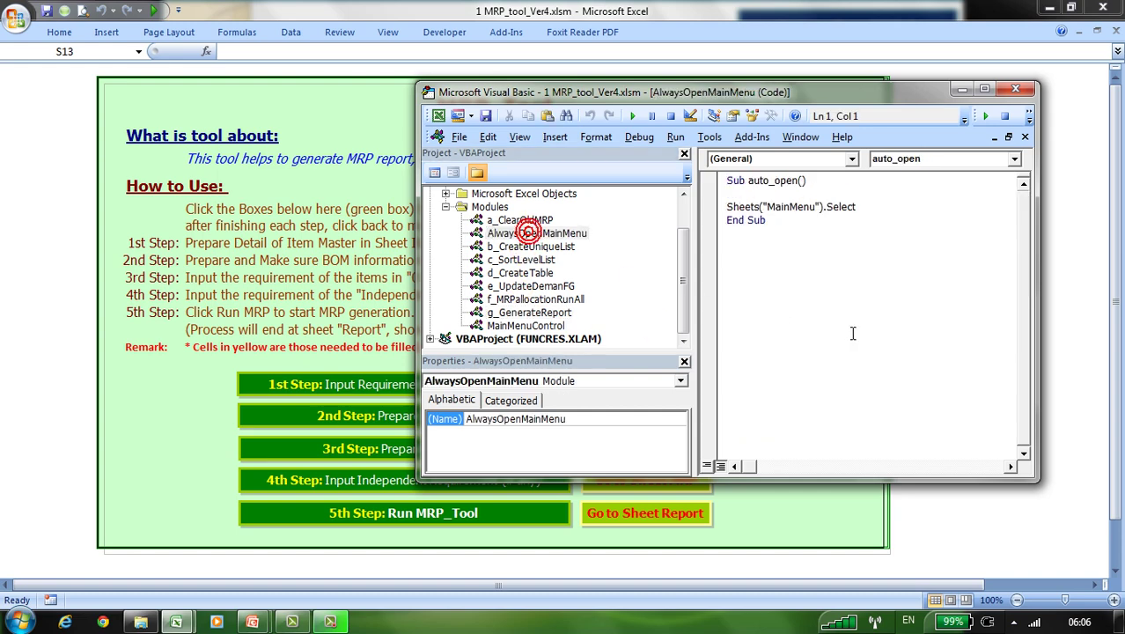
pyautogui.doubleClick(522, 248)
pyautogui.scroll(-5, 833, 308)
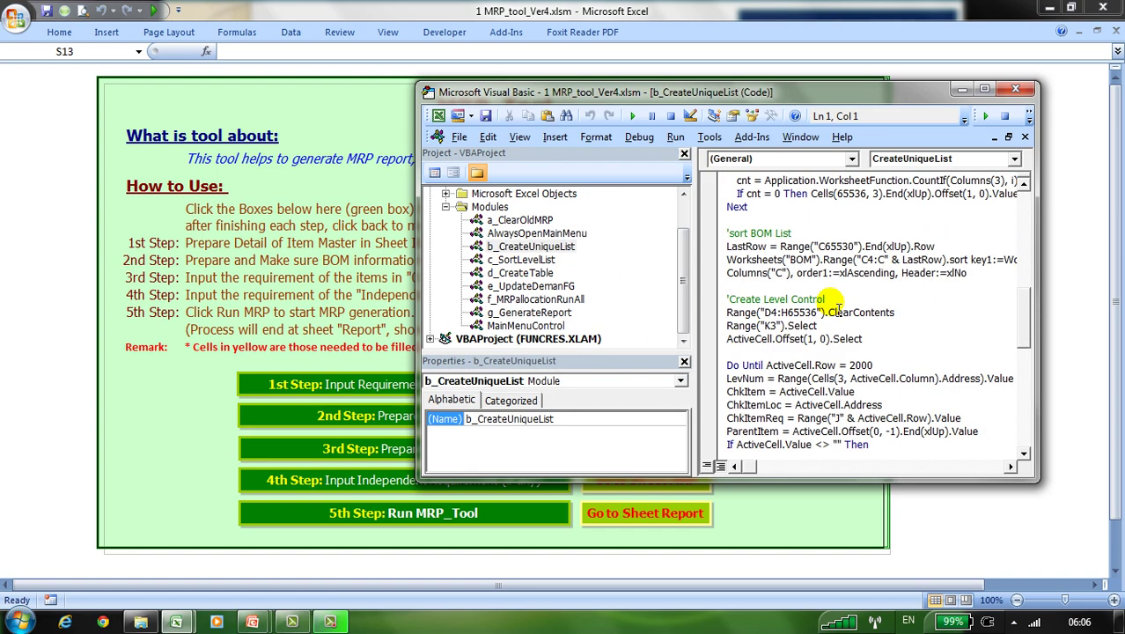
pyautogui.scroll(-5, 833, 309)
pyautogui.scroll(-3, 833, 308)
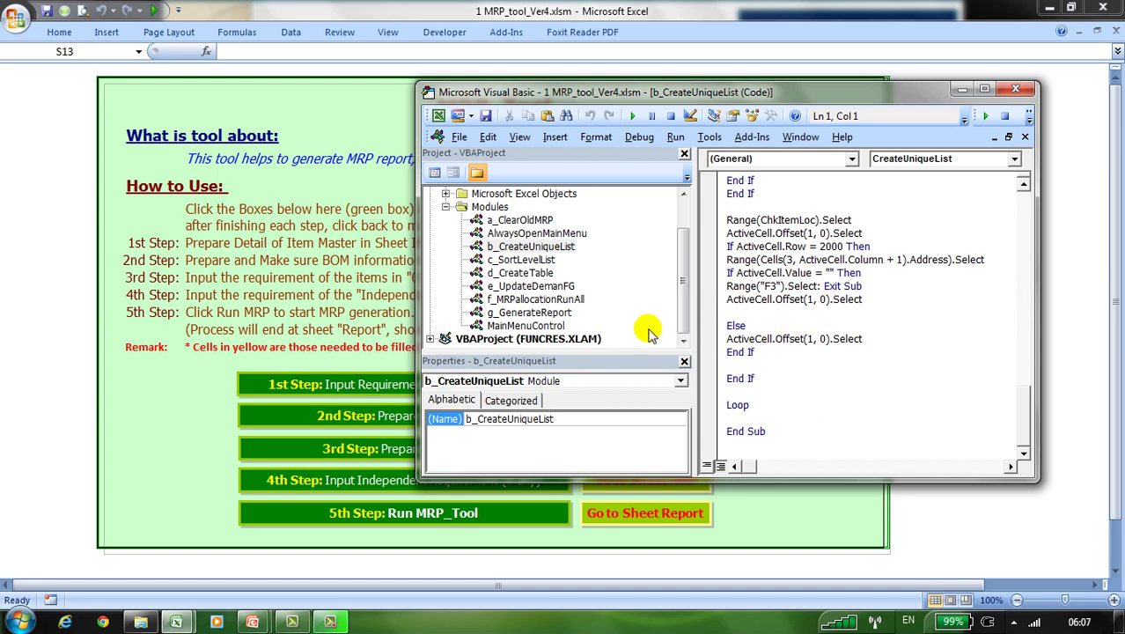
pyautogui.doubleClick(519, 260)
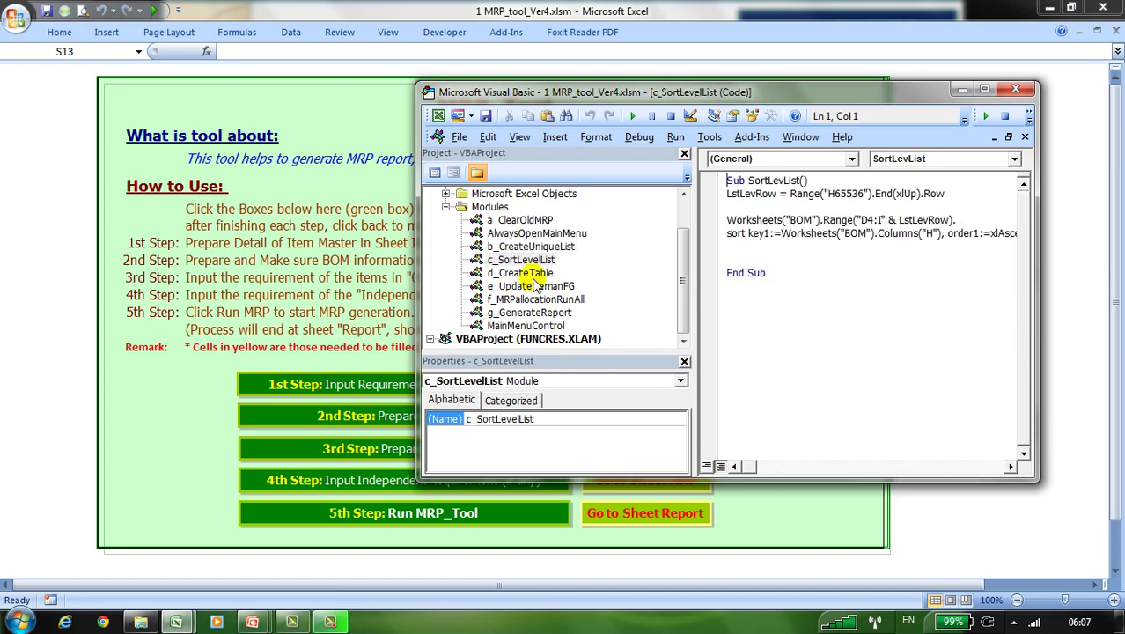
pyautogui.doubleClick(520, 273)
pyautogui.scroll(-9, 850, 313)
pyautogui.scroll(-2, 849, 314)
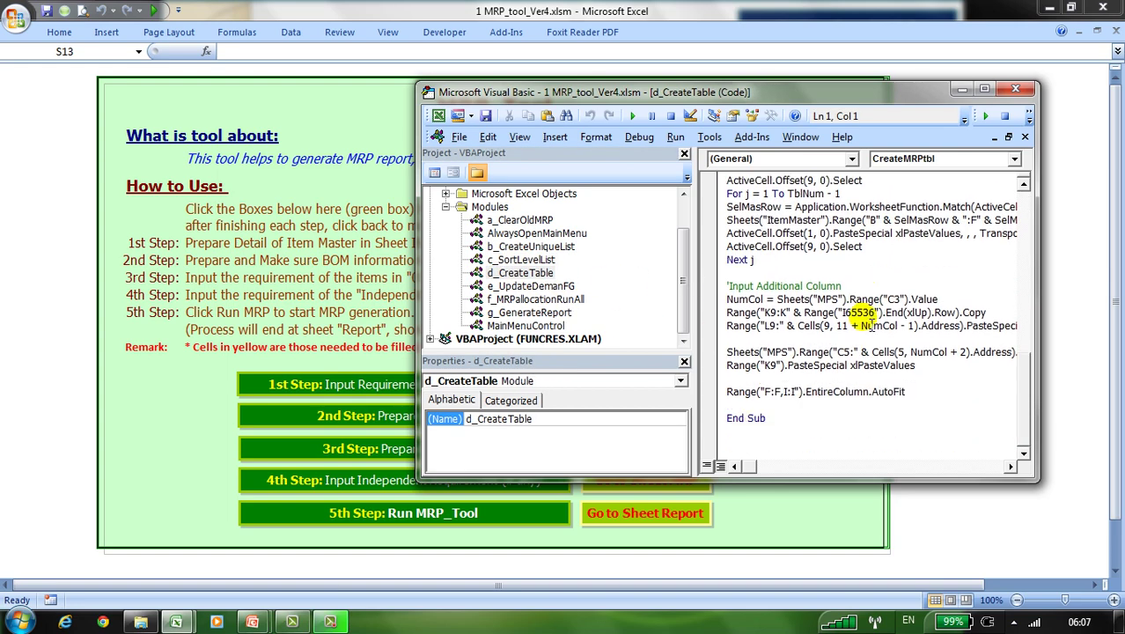
pyautogui.scroll(10, 854, 317)
pyautogui.scroll(2, 866, 313)
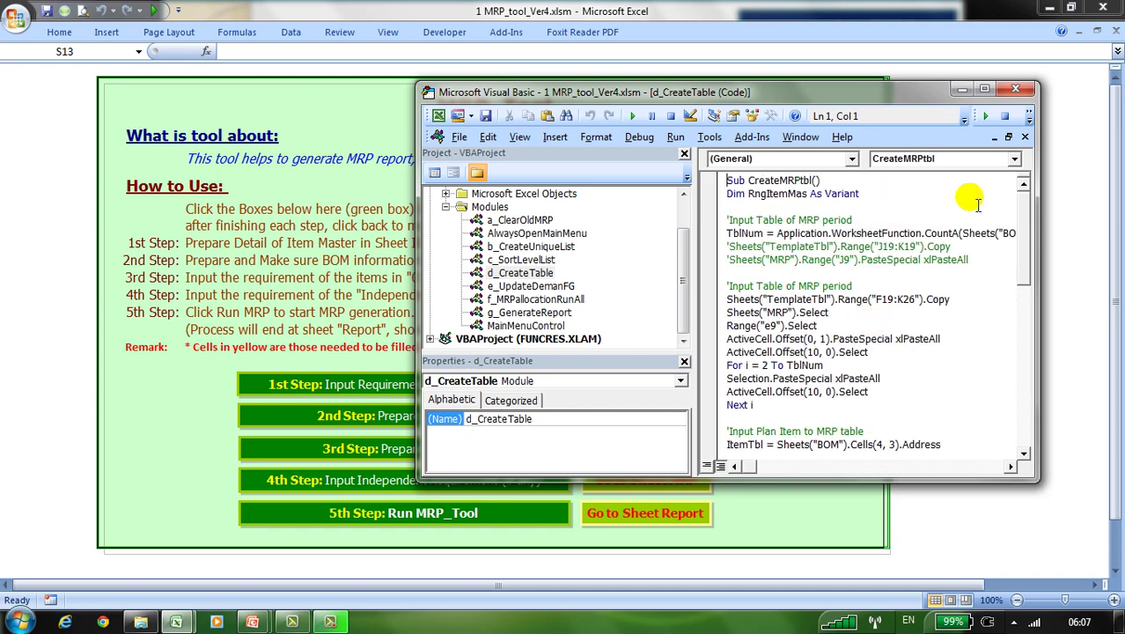
pyautogui.click(1015, 89)
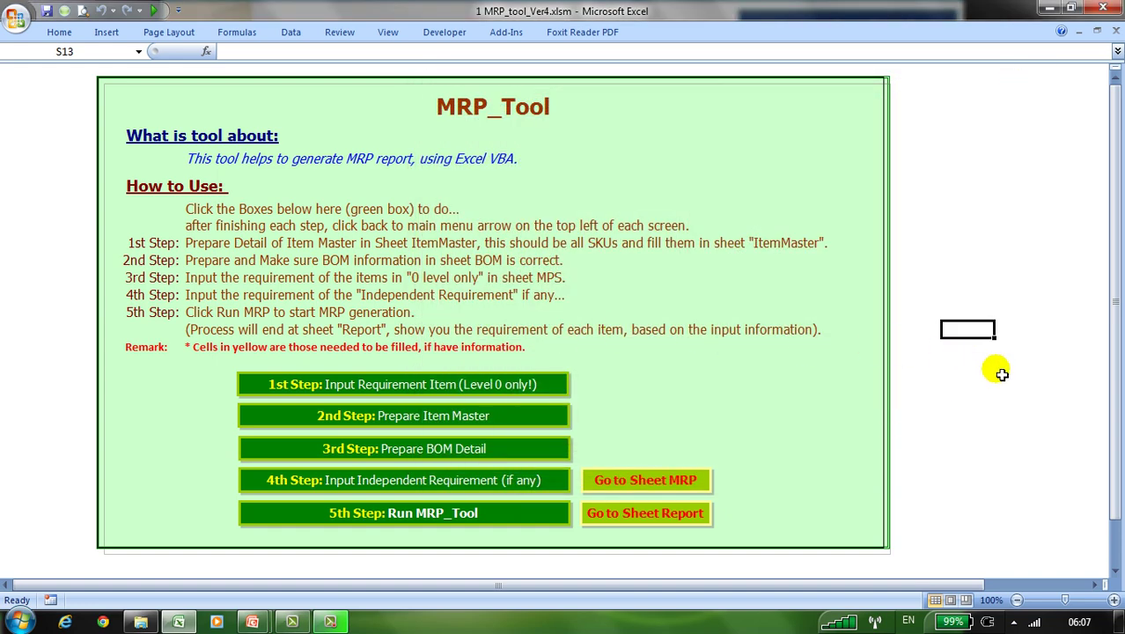
# Look over the MPS table, Item Master and BOM detail sheets, returning to the main menu each time
pyautogui.click(416, 386)
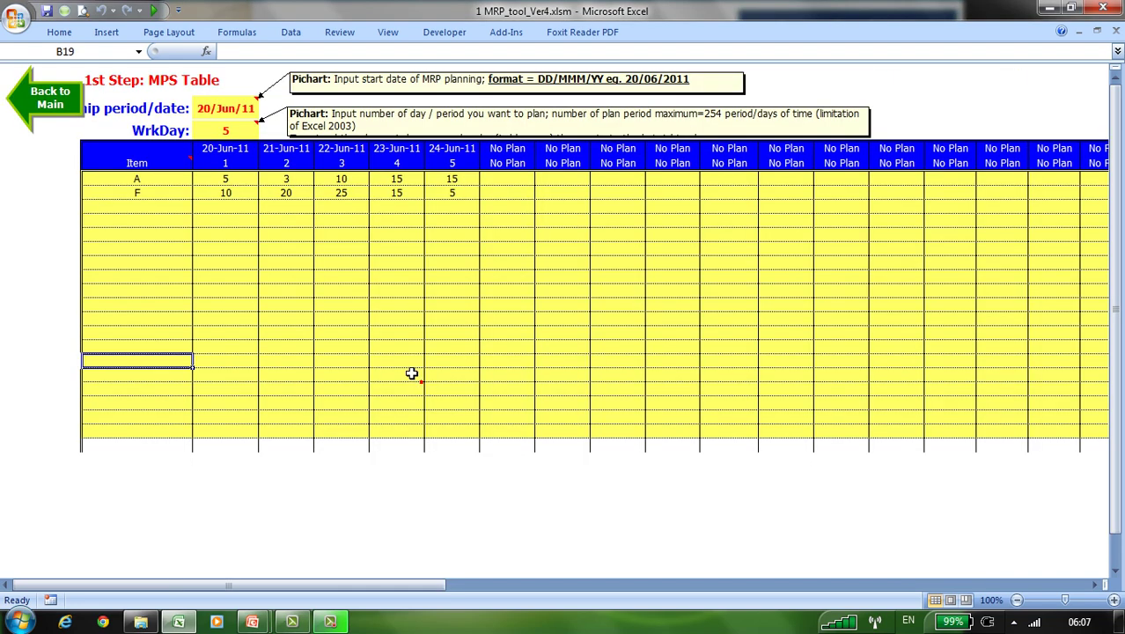
pyautogui.click(53, 104)
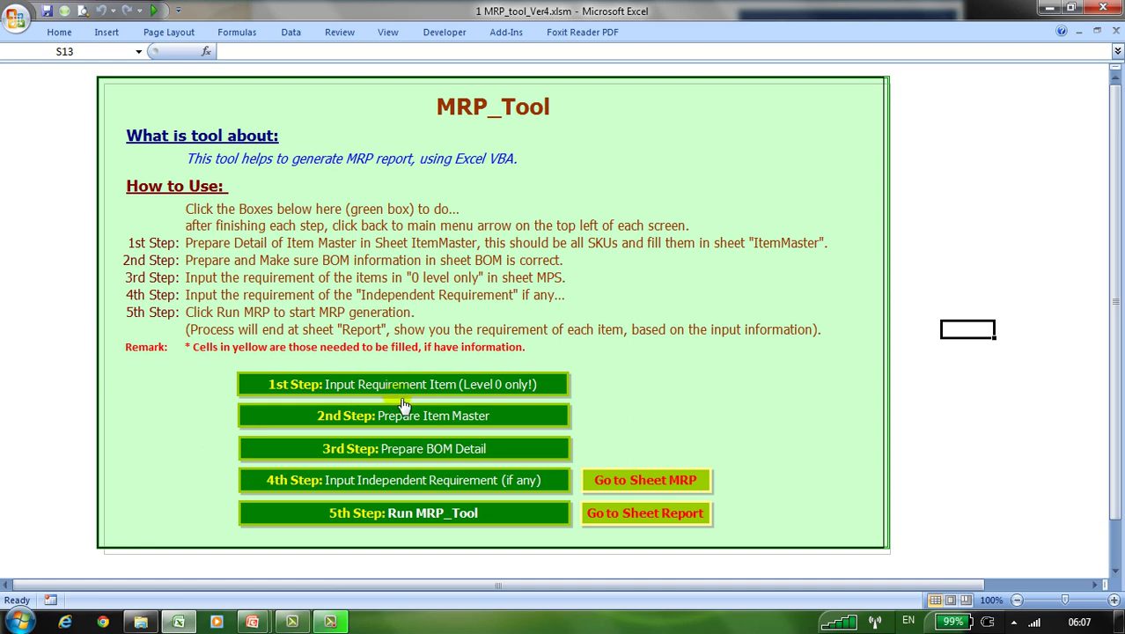
pyautogui.click(391, 417)
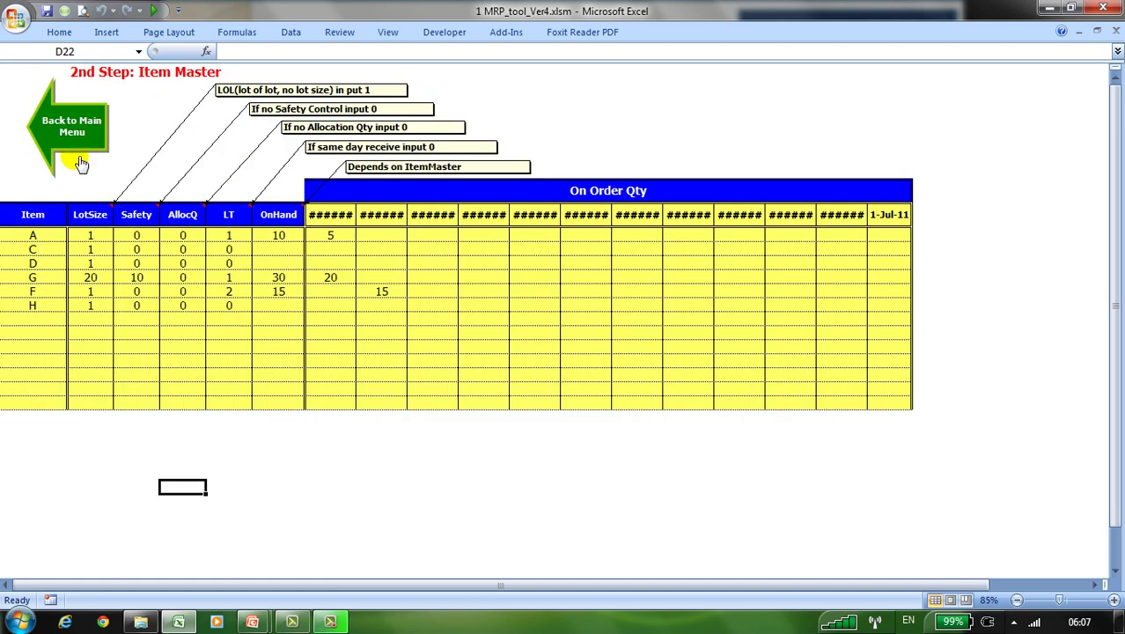
pyautogui.click(77, 161)
pyautogui.click(412, 448)
pyautogui.click(39, 106)
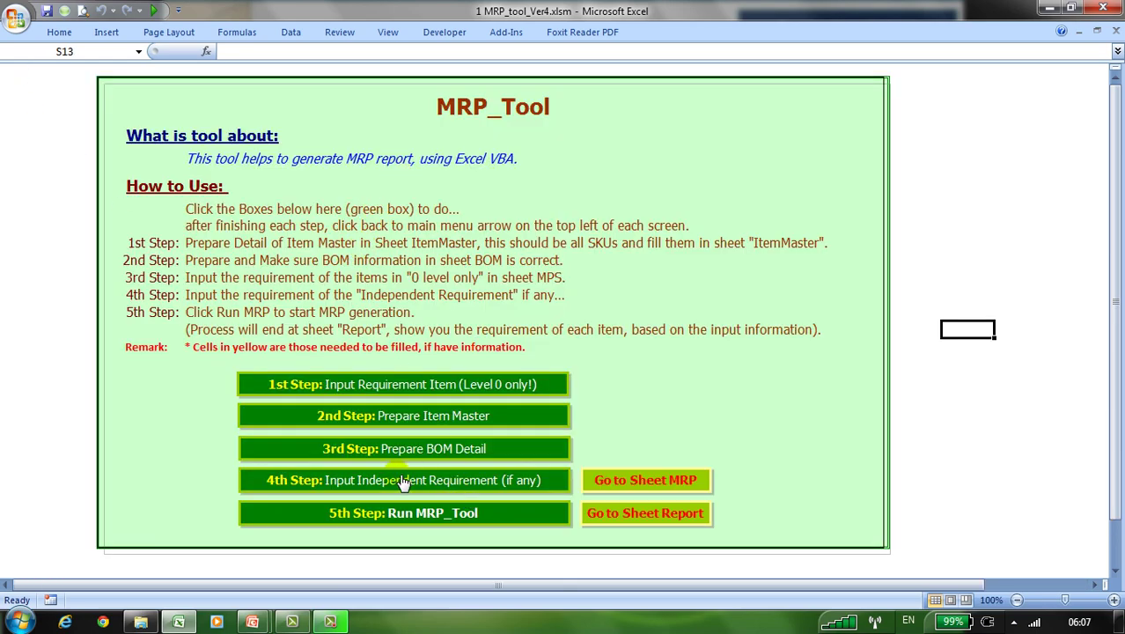
# Check the independent requirement step, then run the MRP tool from the main menu
pyautogui.click(402, 478)
pyautogui.click(62, 110)
pyautogui.click(466, 518)
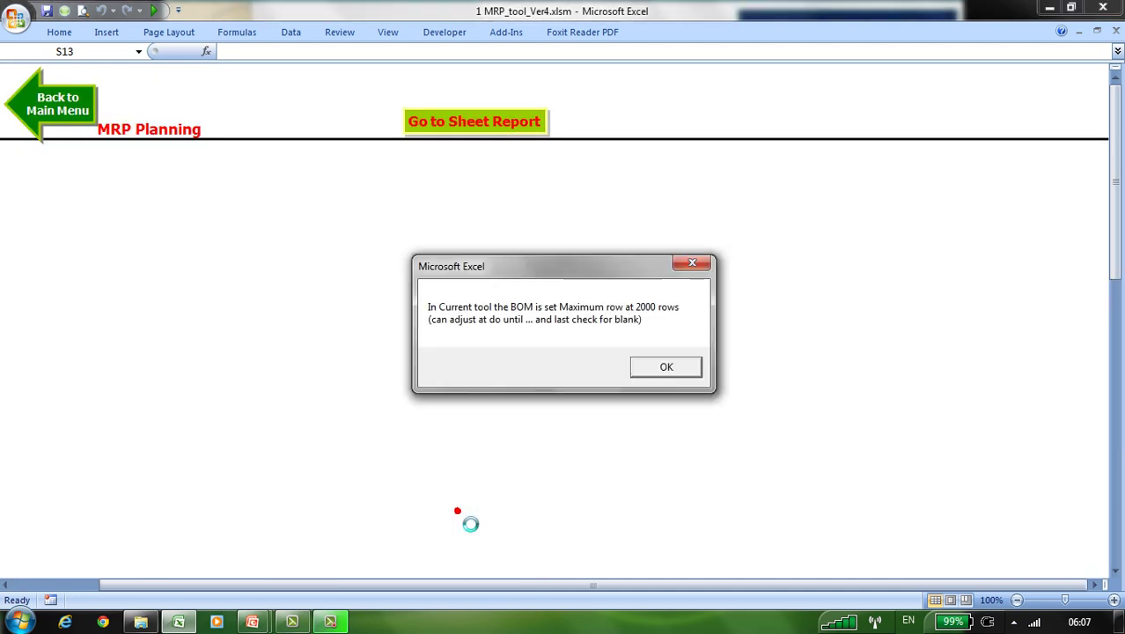
# Dismiss the BOM-limit and completion messages, check a planned order release on the Report, and return to MRP Planning
pyautogui.click(682, 376)
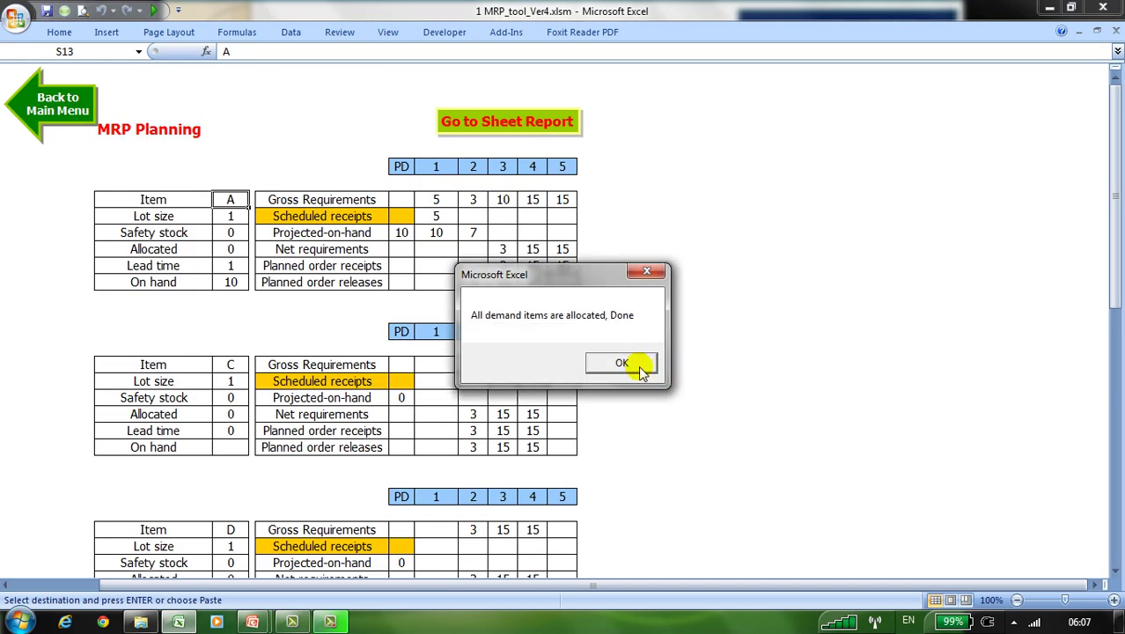
pyautogui.click(636, 363)
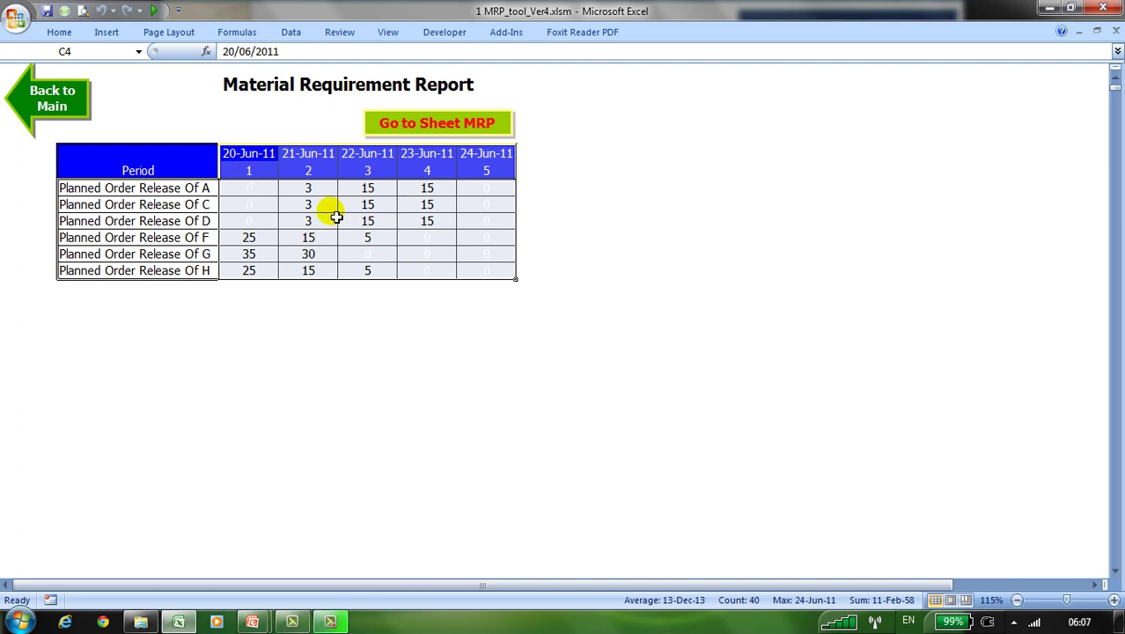
pyautogui.click(460, 244)
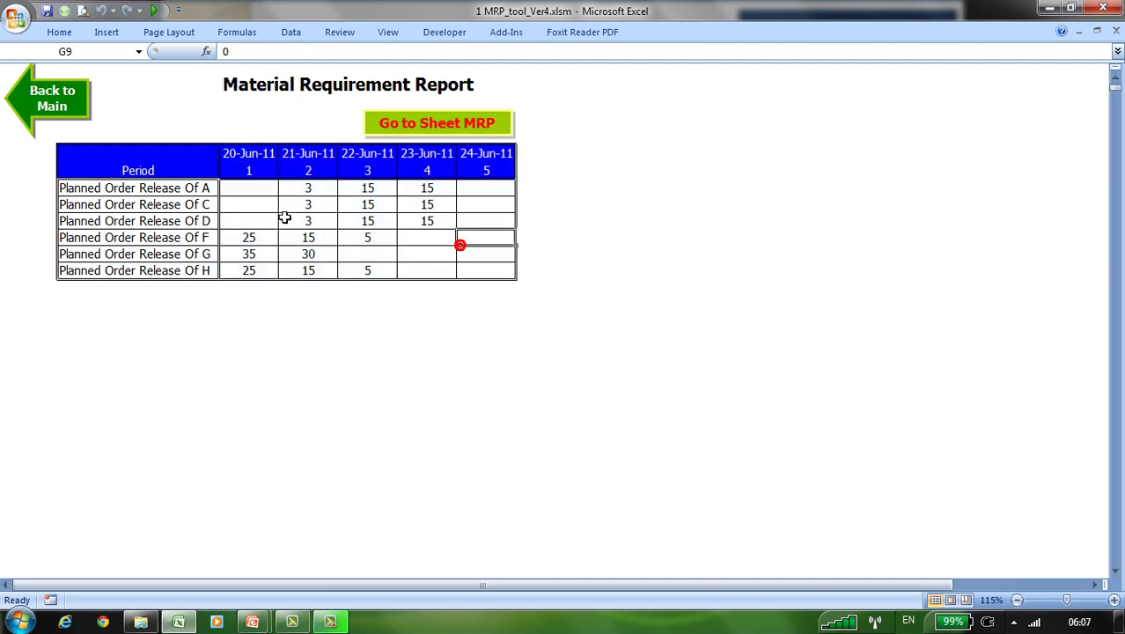
pyautogui.click(443, 130)
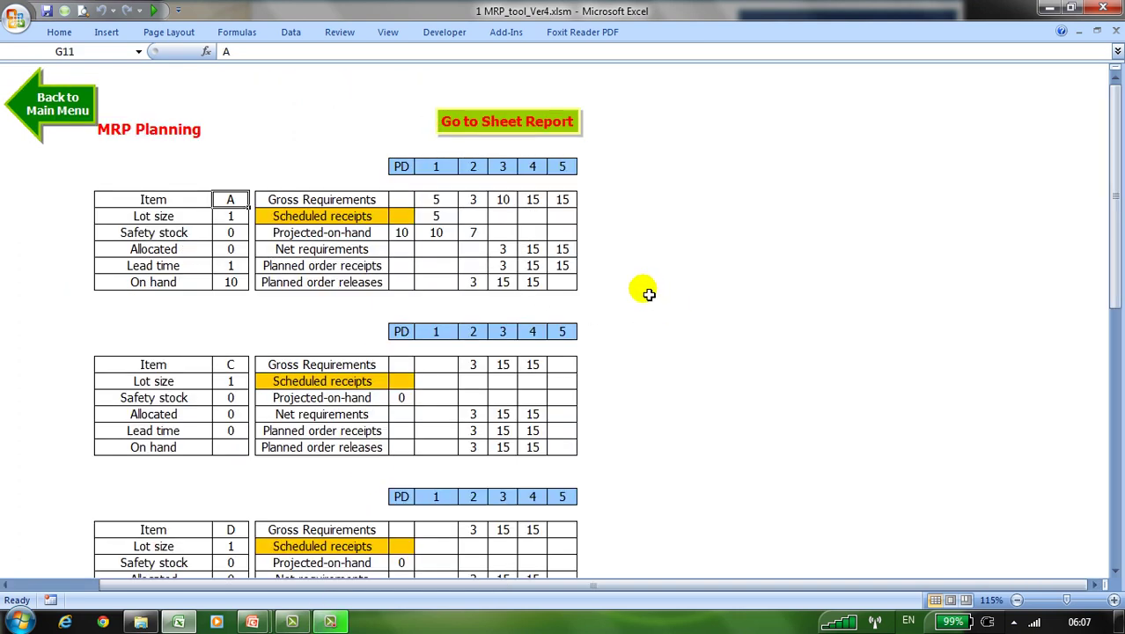
# Check item A's planned order receipts of 3, 15 and 15 and their formulas
pyautogui.click(308, 266)
pyautogui.moveTo(392, 274); pyautogui.dragTo(561, 267)
pyautogui.click(509, 273)
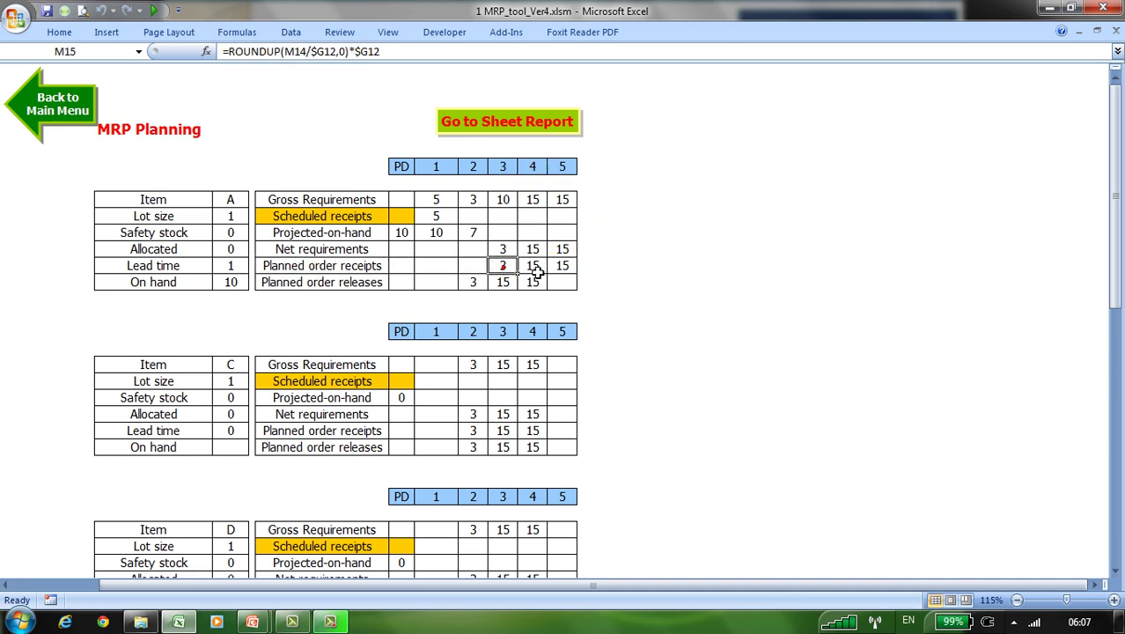
pyautogui.click(533, 267)
pyautogui.click(563, 267)
pyautogui.click(514, 267)
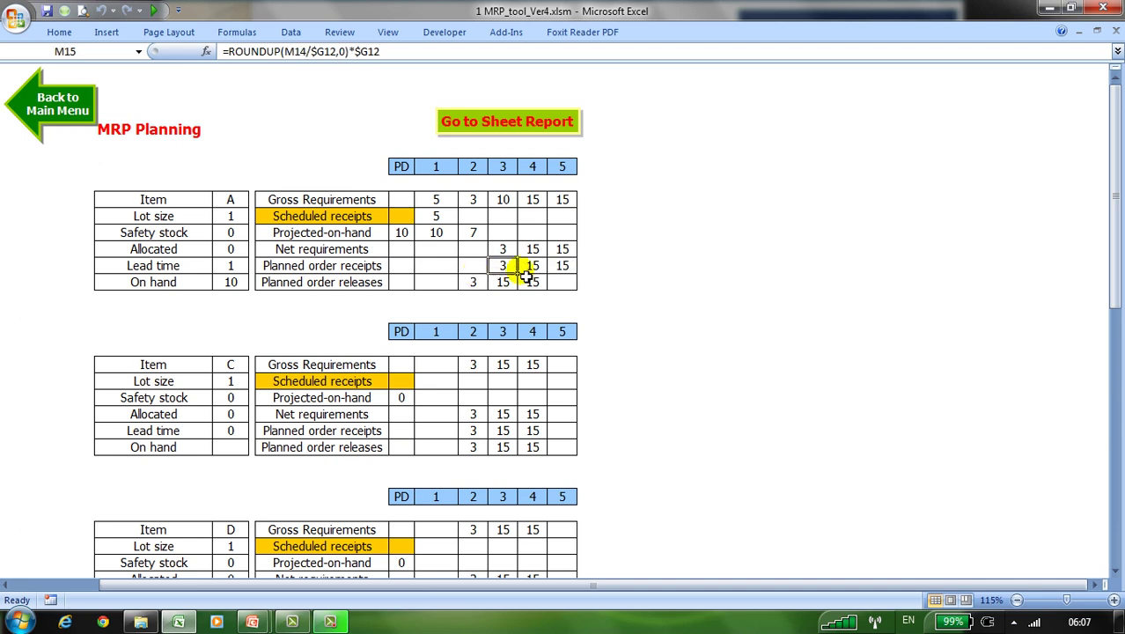
pyautogui.moveTo(511, 267); pyautogui.dragTo(563, 266)
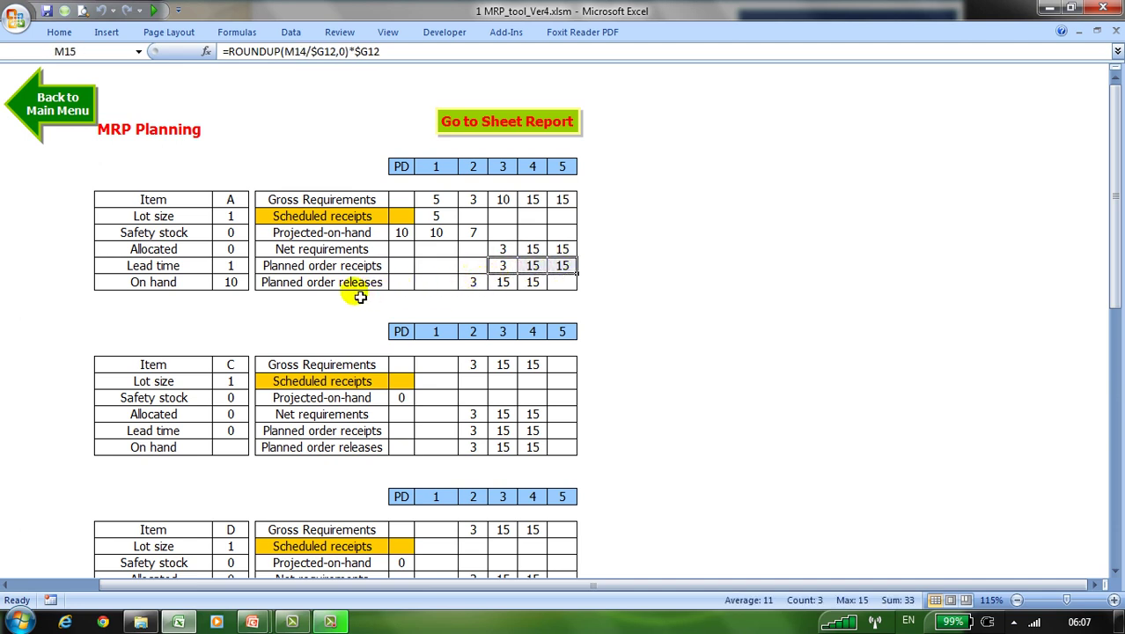
pyautogui.moveTo(476, 288); pyautogui.dragTo(557, 278)
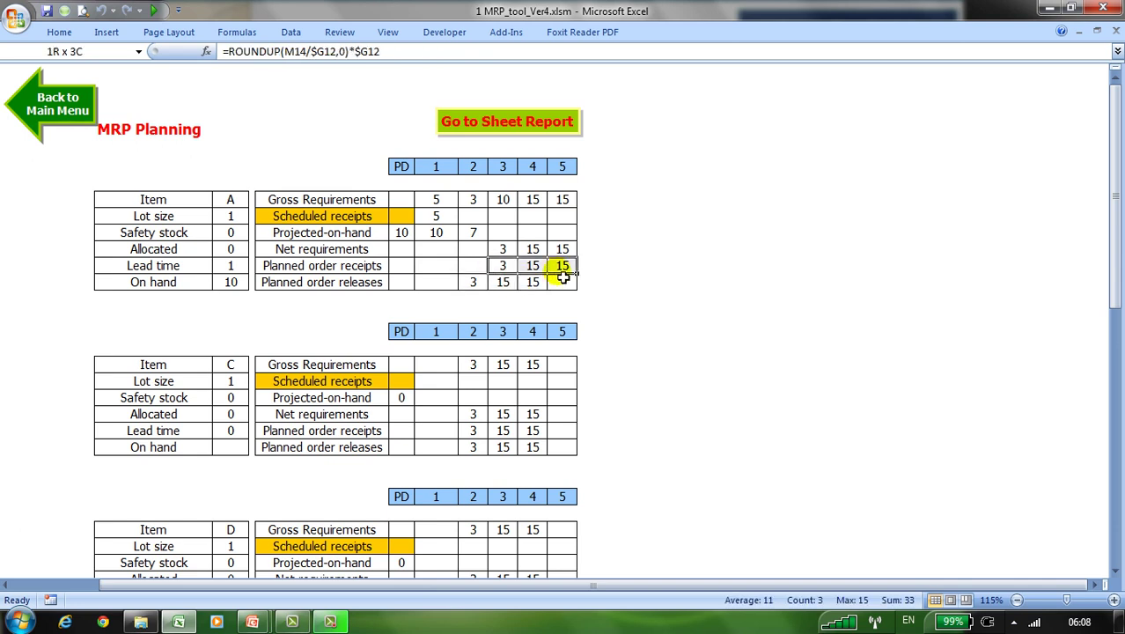
# Review item A's gross requirements, glance at items C and D, then close the MRP workbook
pyautogui.moveTo(434, 201); pyautogui.dragTo(568, 235)
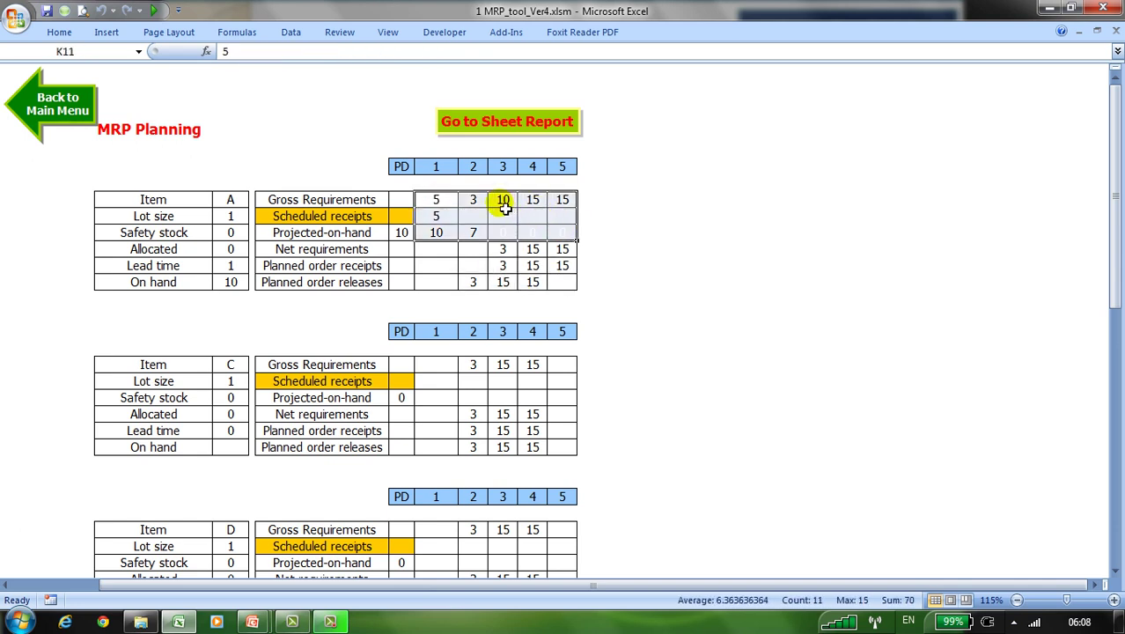
pyautogui.moveTo(473, 200); pyautogui.dragTo(564, 203)
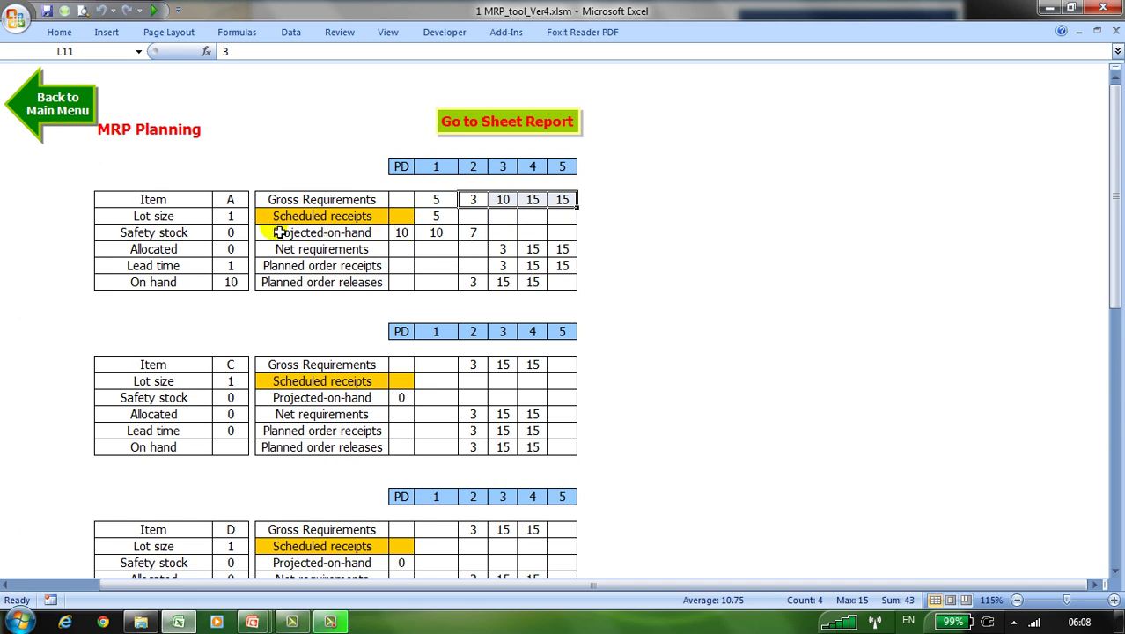
pyautogui.click(230, 201)
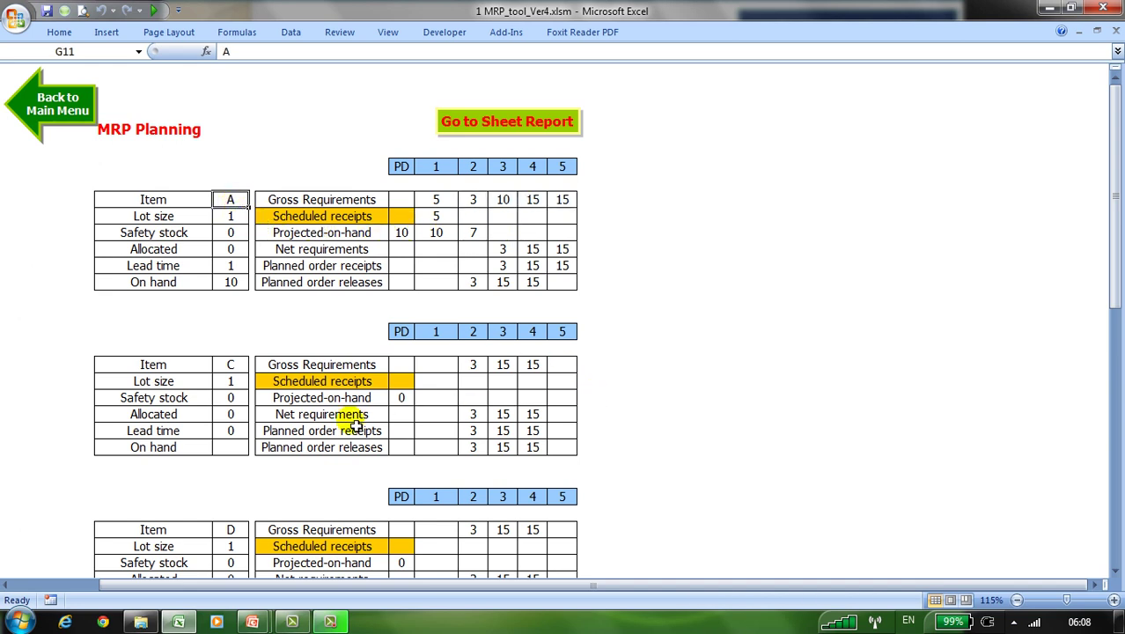
pyautogui.click(231, 367)
pyautogui.click(231, 529)
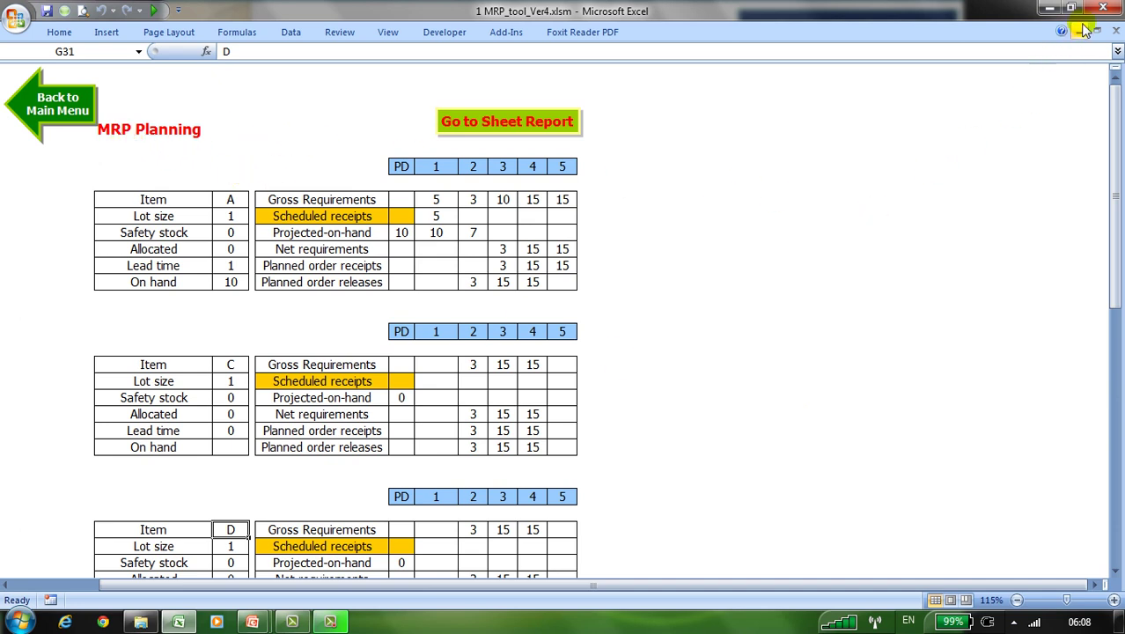
pyautogui.click(1105, 8)
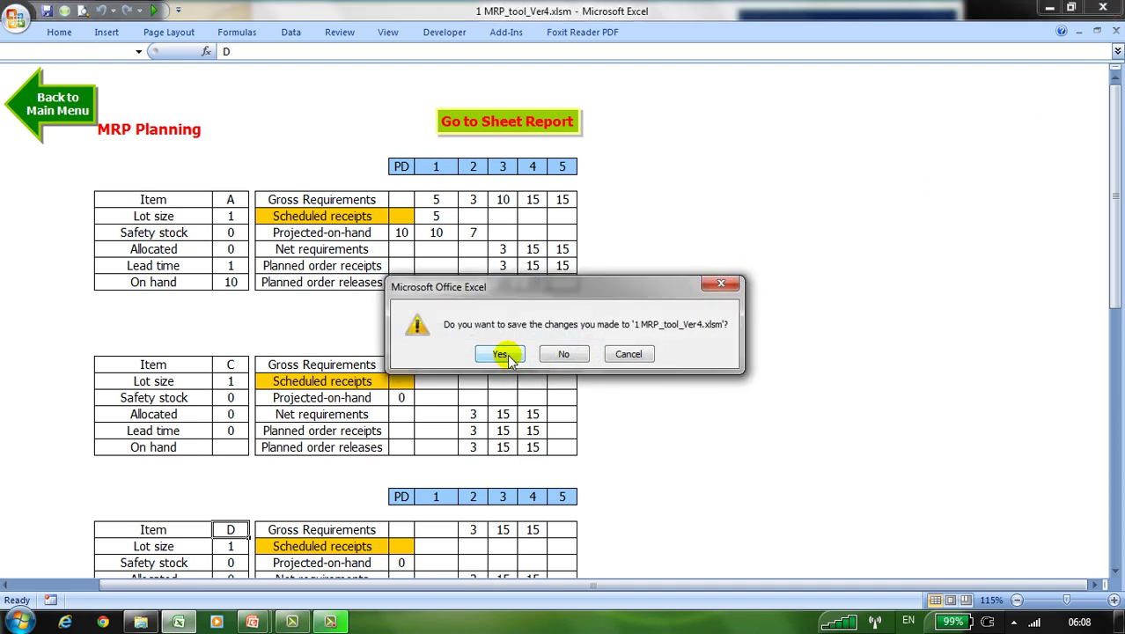
# Save the MRP workbook and open QueManagement_Ver2.2.xls through its shortcut
pyautogui.click(504, 355)
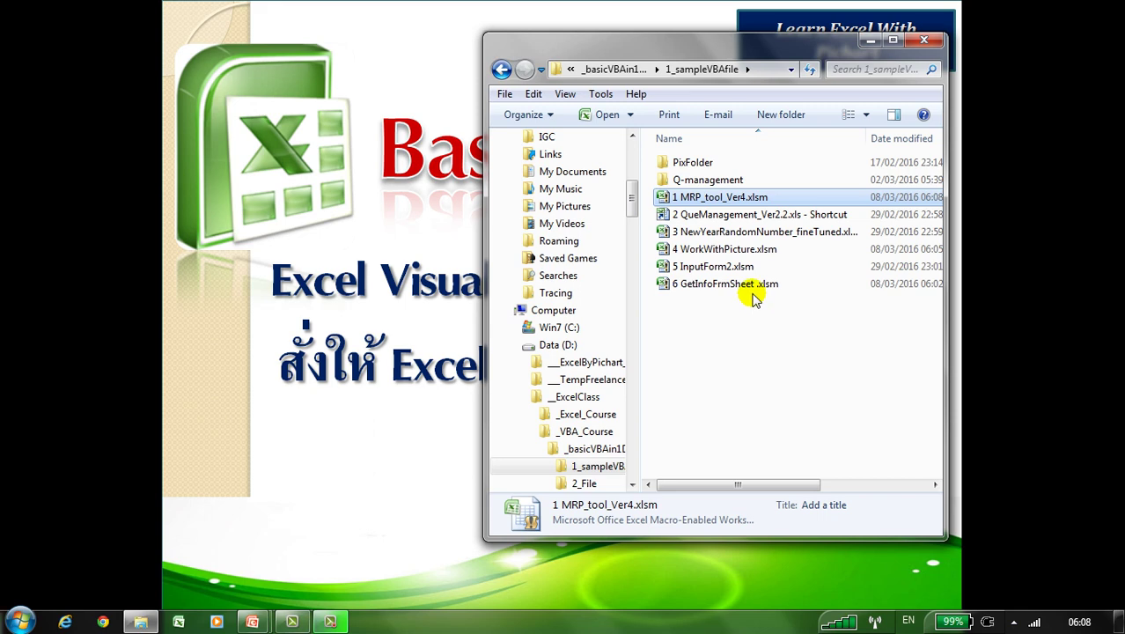
pyautogui.click(746, 216)
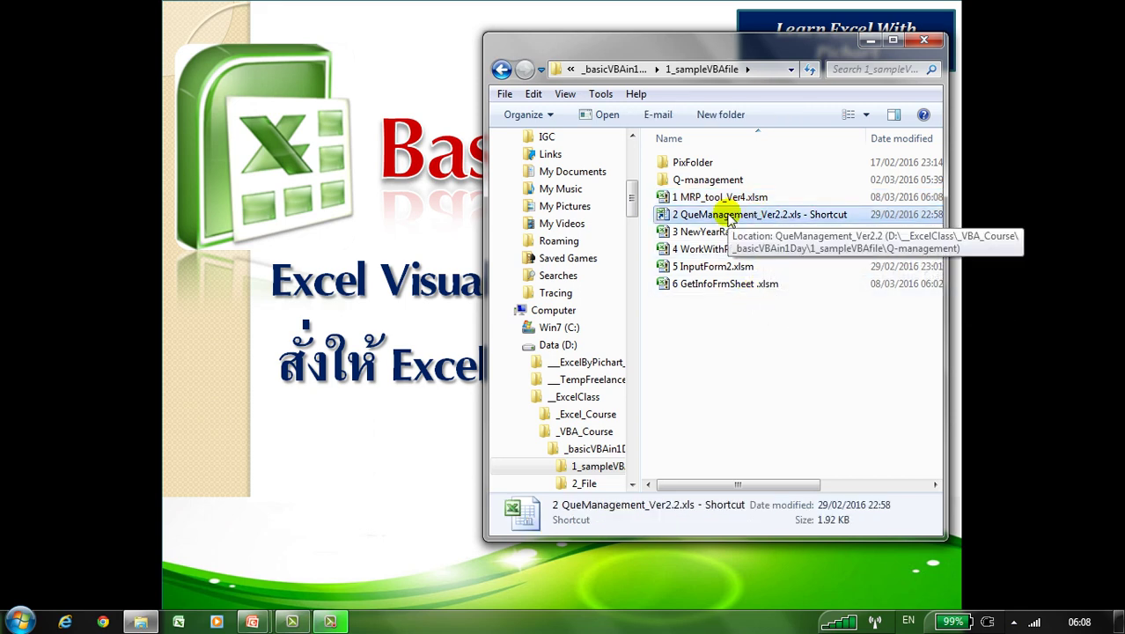
pyautogui.doubleClick(728, 217)
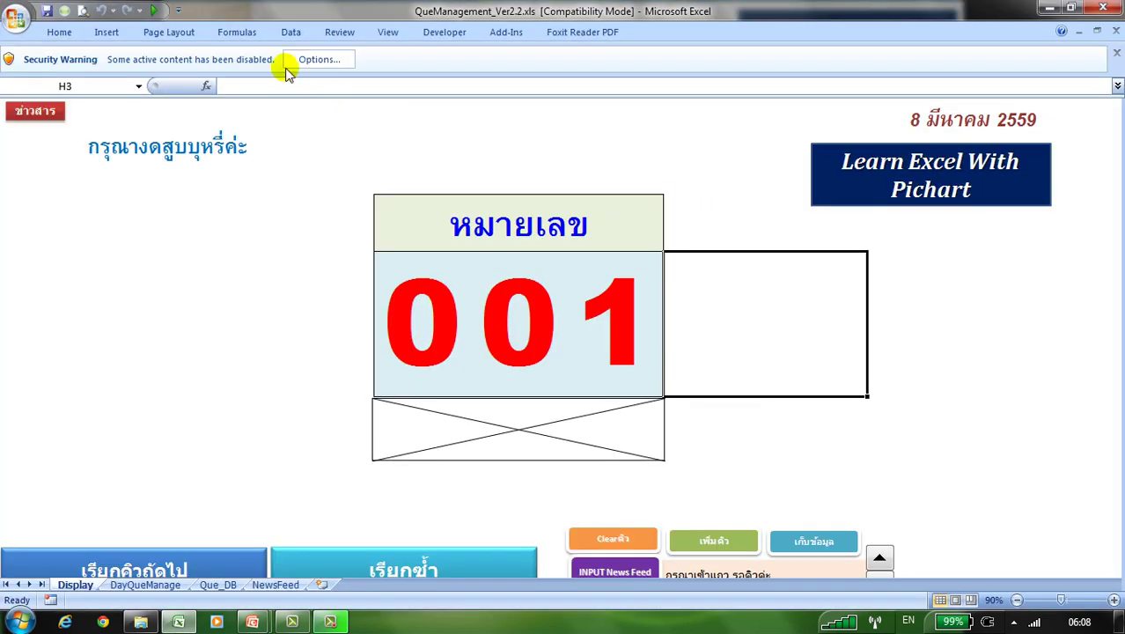
# Enable the queue workbook's macro content from the Security Warning bar
pyautogui.click(317, 59)
pyautogui.click(439, 349)
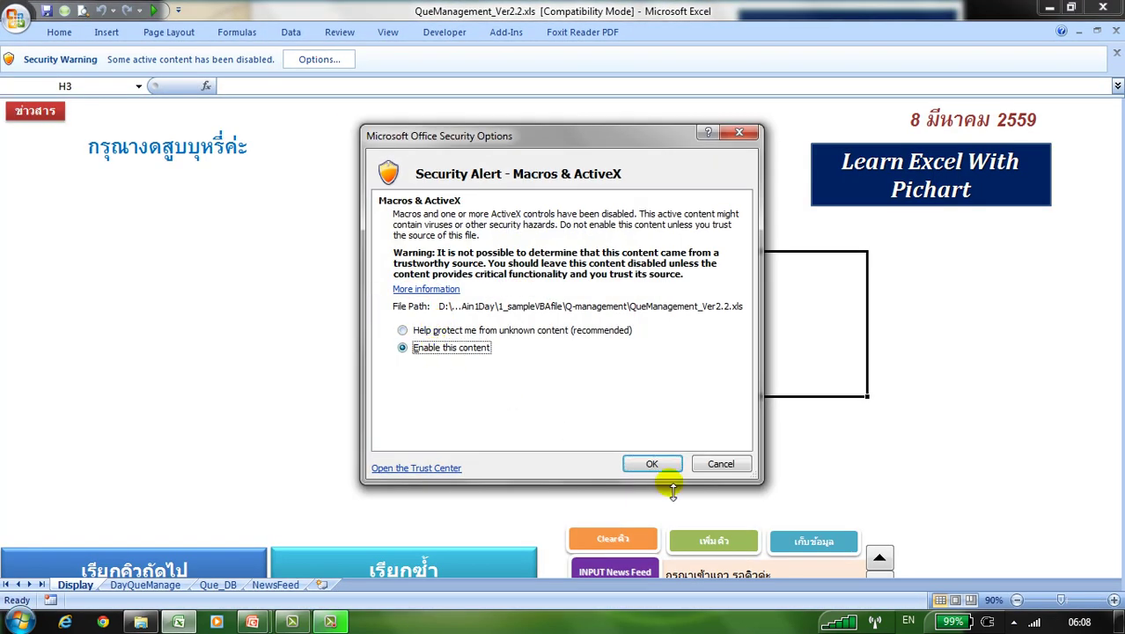
pyautogui.click(656, 464)
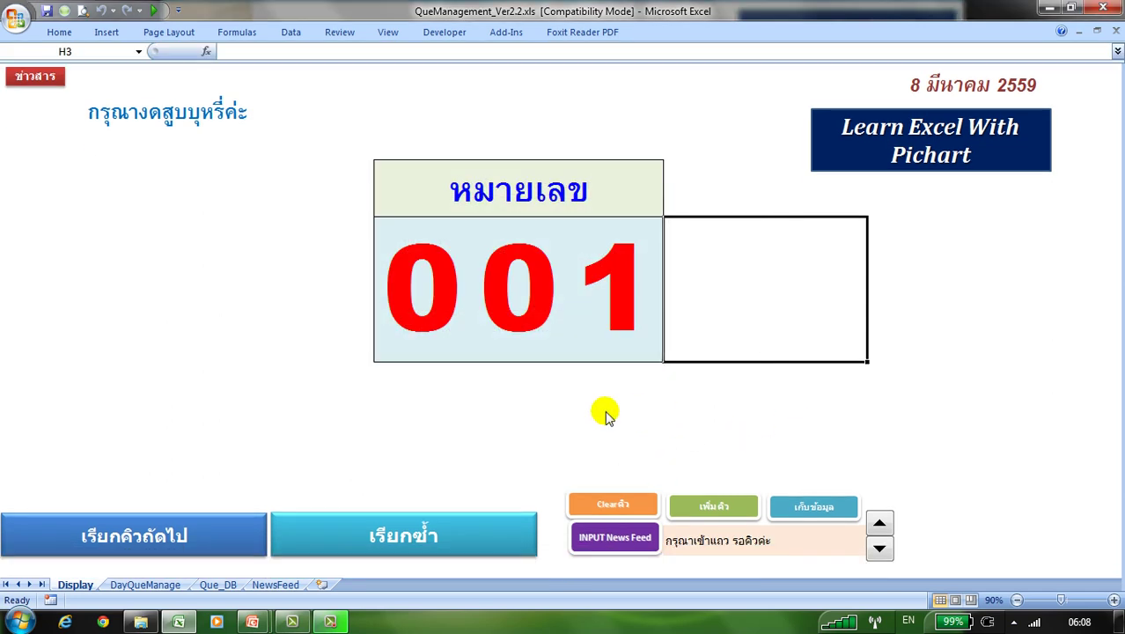
# Inspect the boxes around the queue number, then call the next customer to show 002
pyautogui.click(264, 353)
pyautogui.click(718, 347)
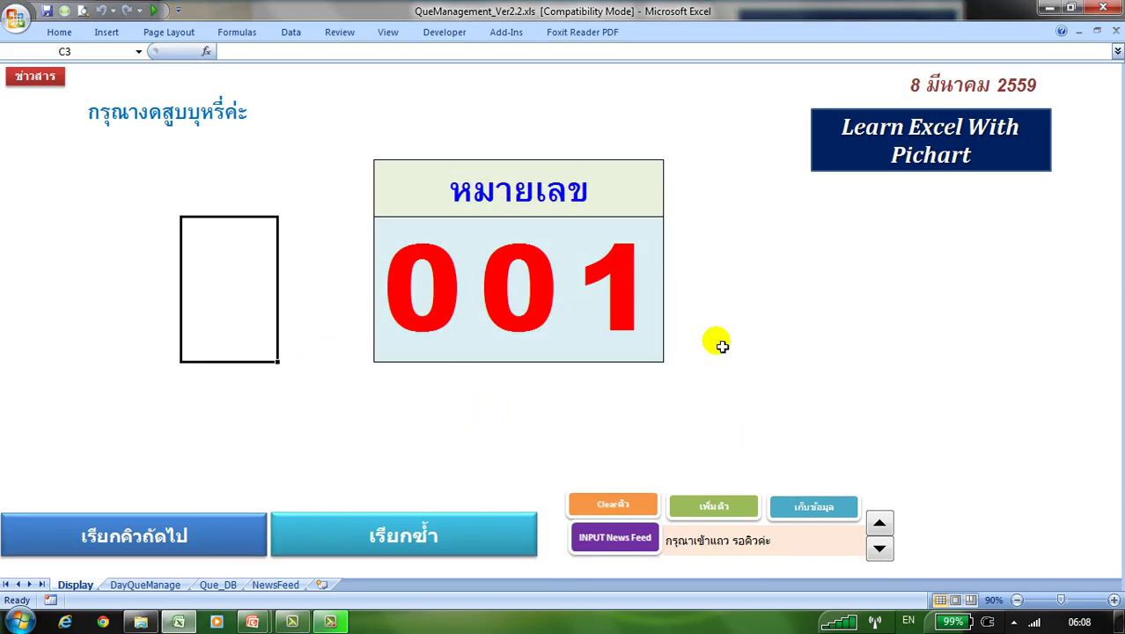
pyautogui.click(854, 303)
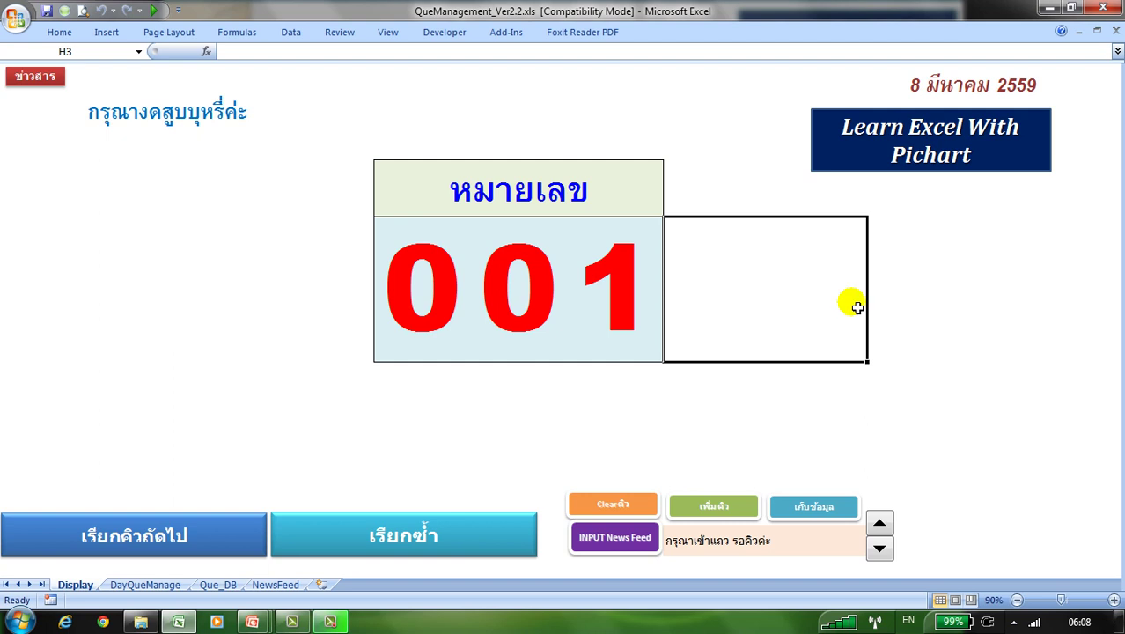
pyautogui.click(983, 388)
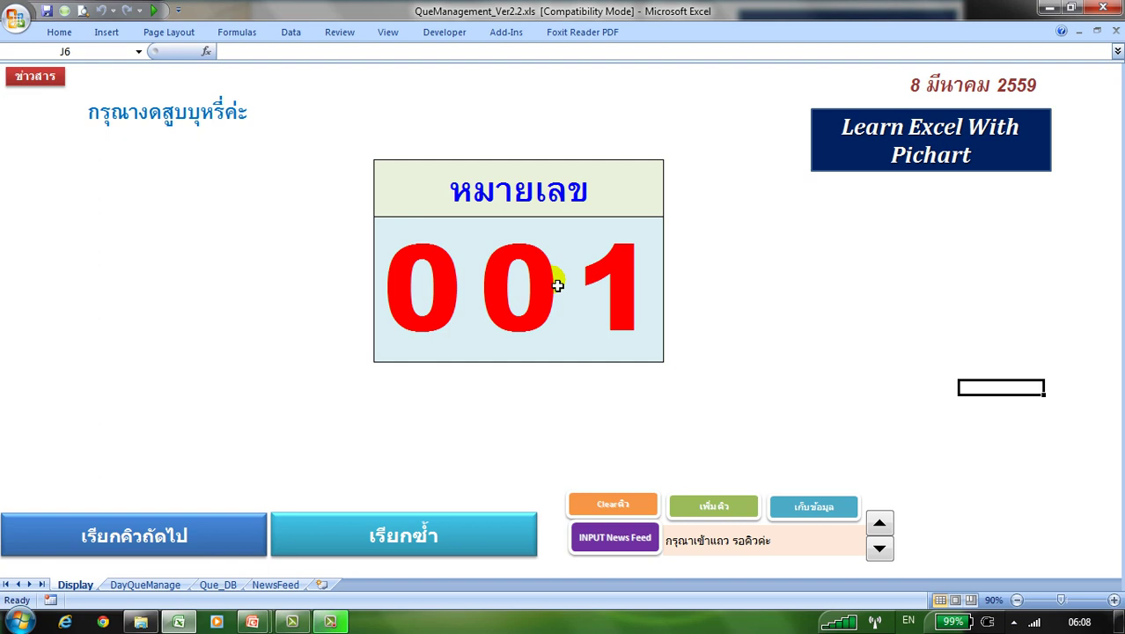
pyautogui.click(775, 257)
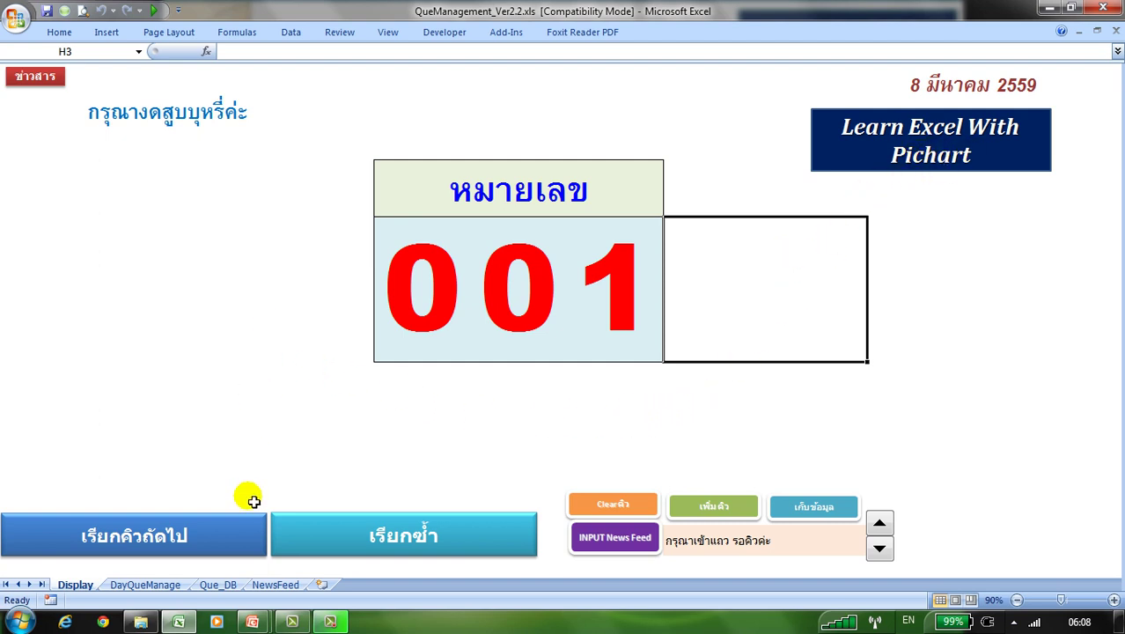
pyautogui.click(155, 536)
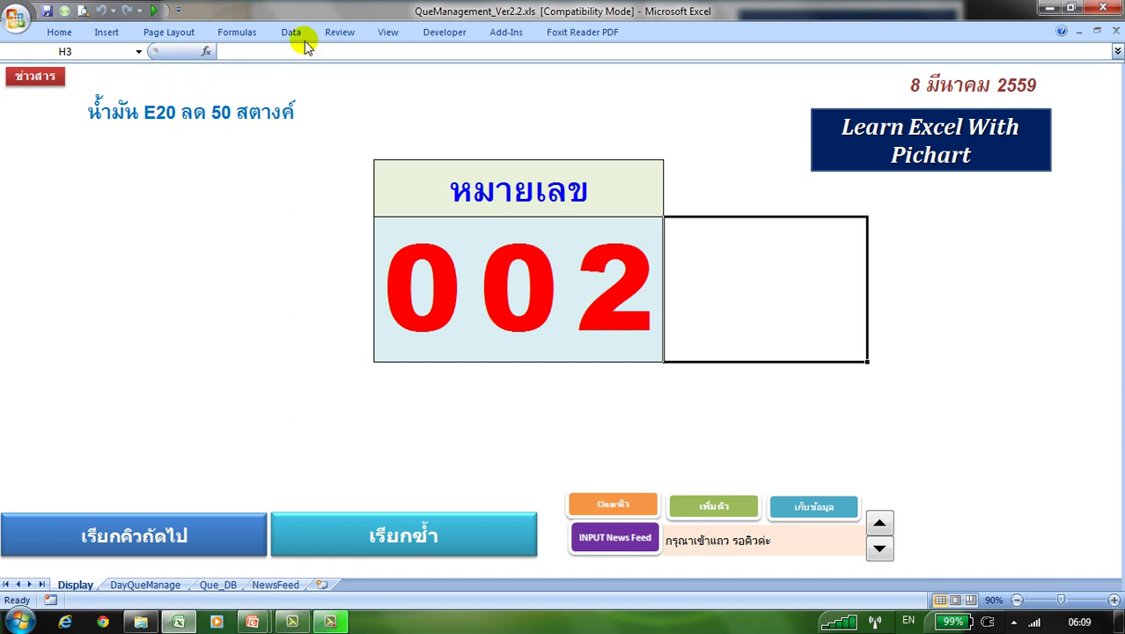
# Hide the formula bar, then call the next customer so the display shows 003
pyautogui.click(385, 31)
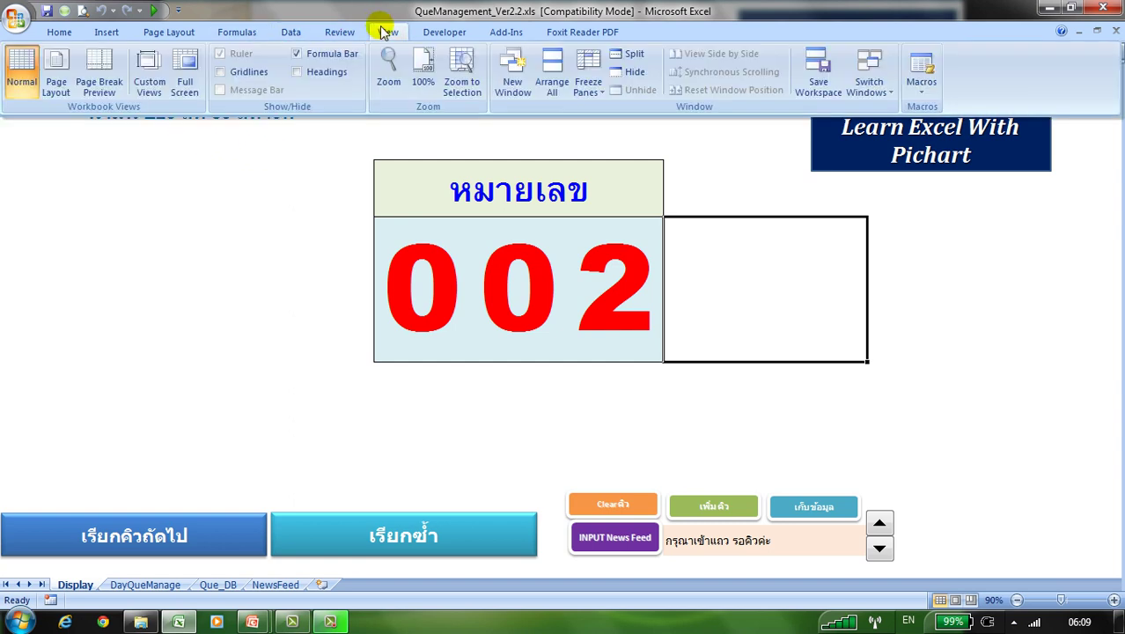
pyautogui.click(298, 55)
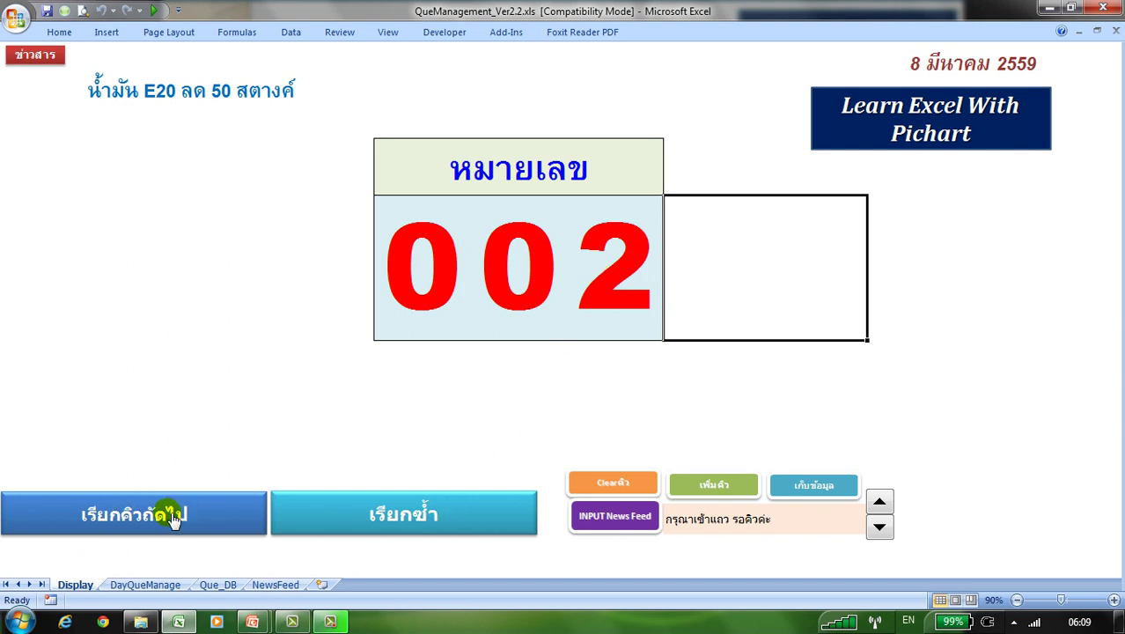
pyautogui.click(120, 102)
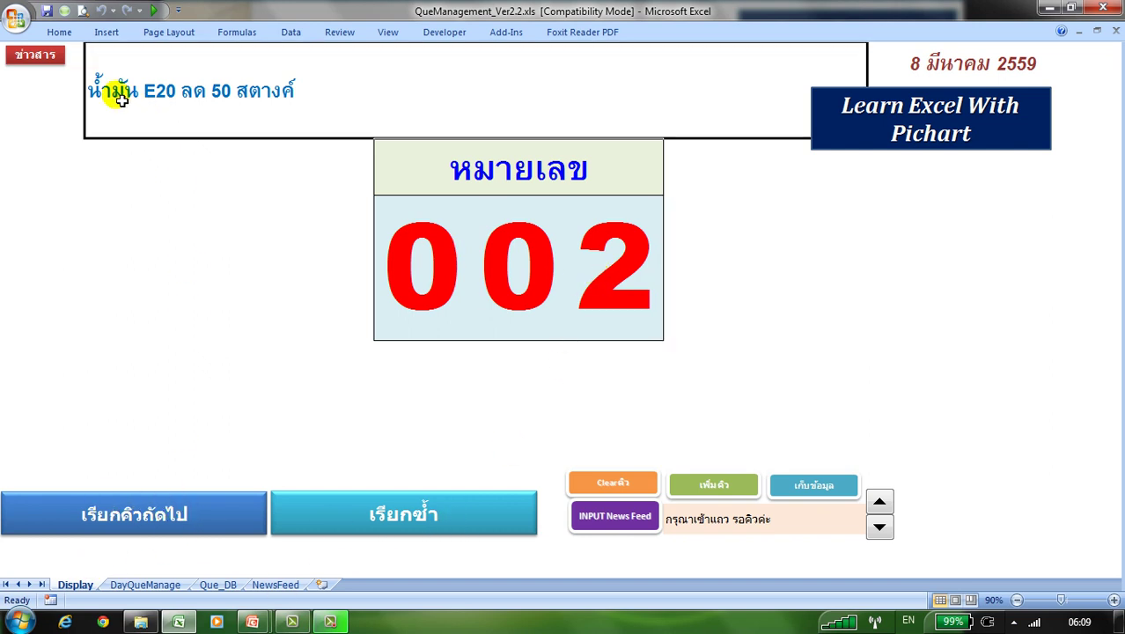
pyautogui.click(134, 247)
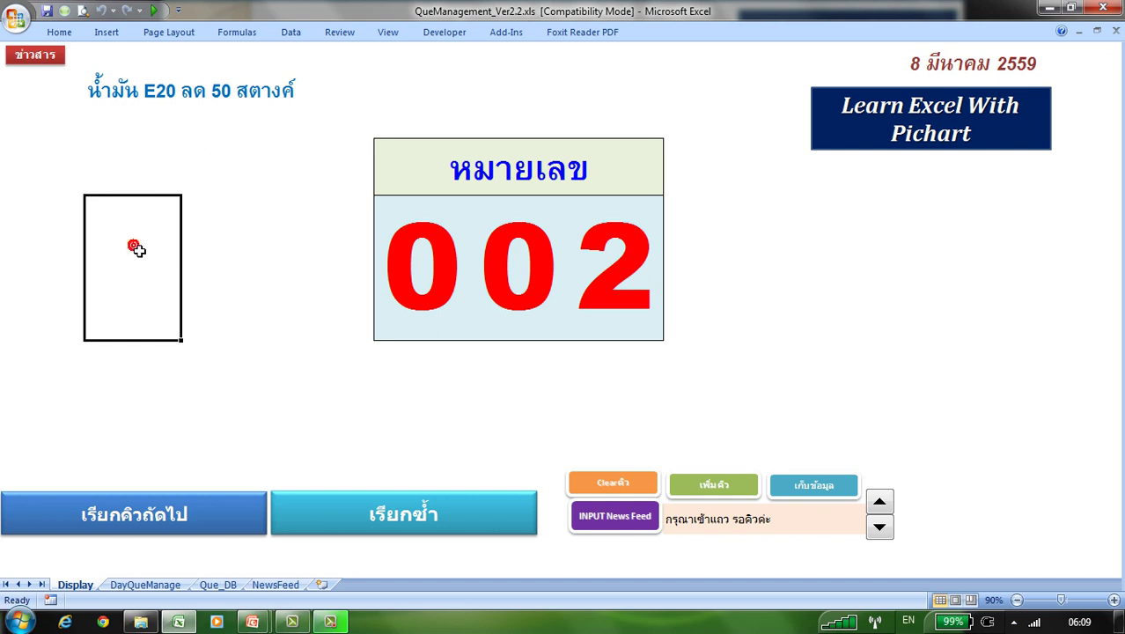
pyautogui.click(153, 523)
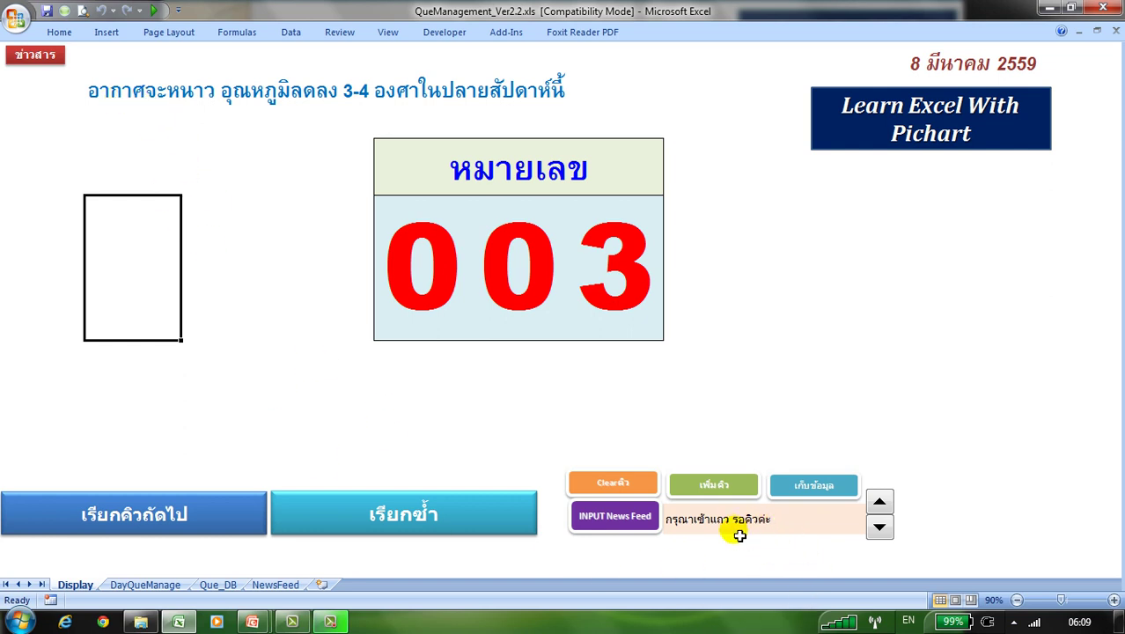
# Enter 'ทดสอบเพิ่มข้อมูล' in the News Feed input box and select the news ticker at the top
pyautogui.click(735, 526)
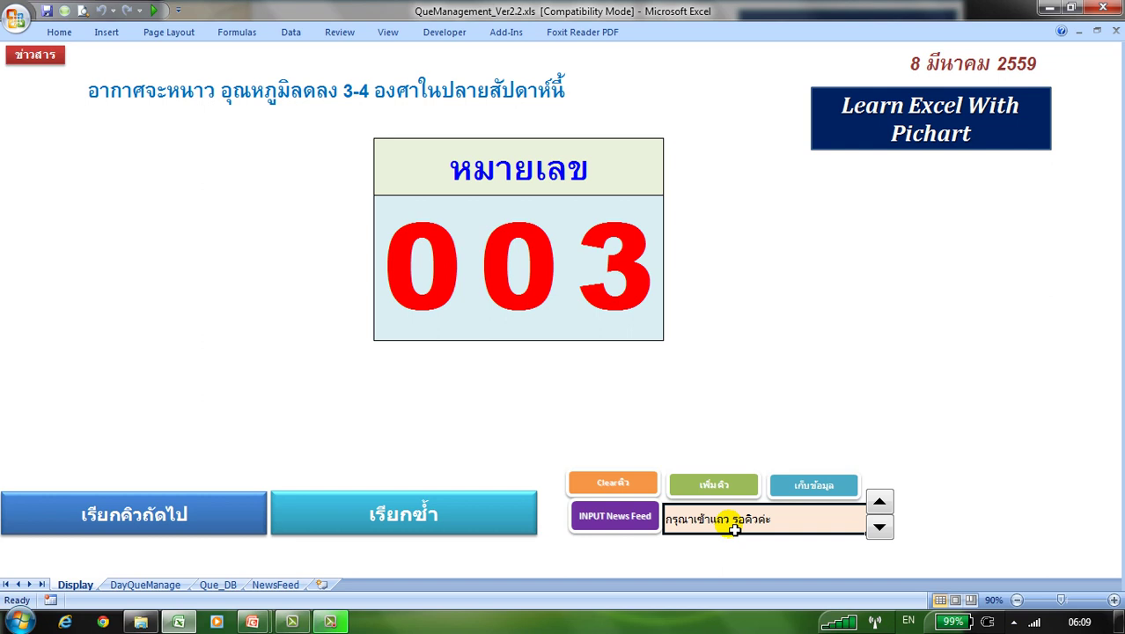
pyautogui.write('mf')
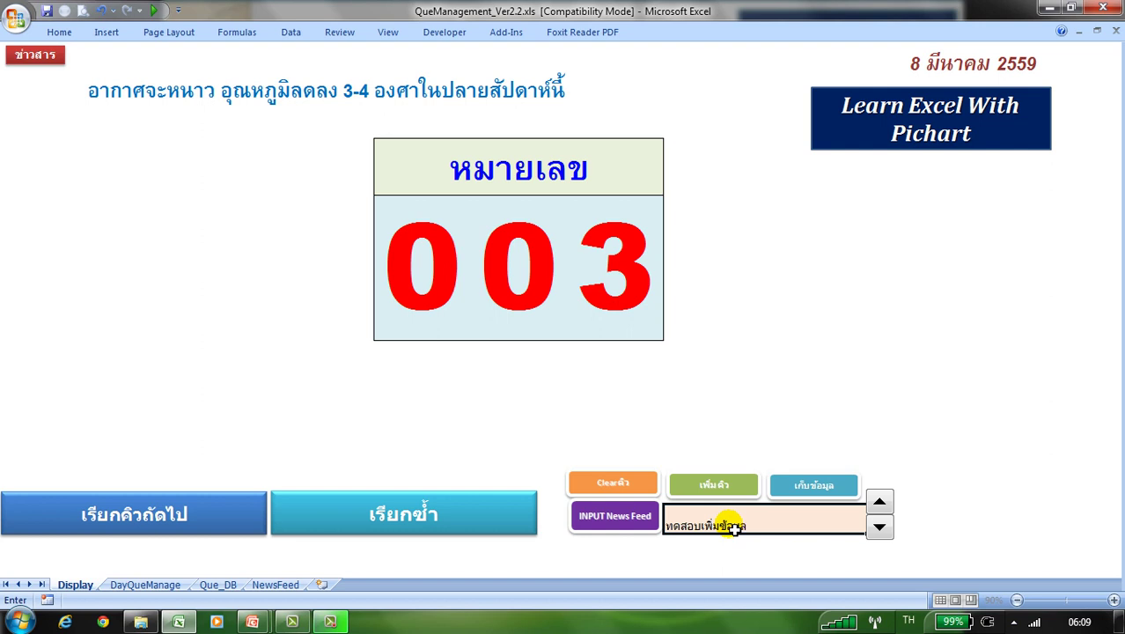
pyautogui.click(625, 519)
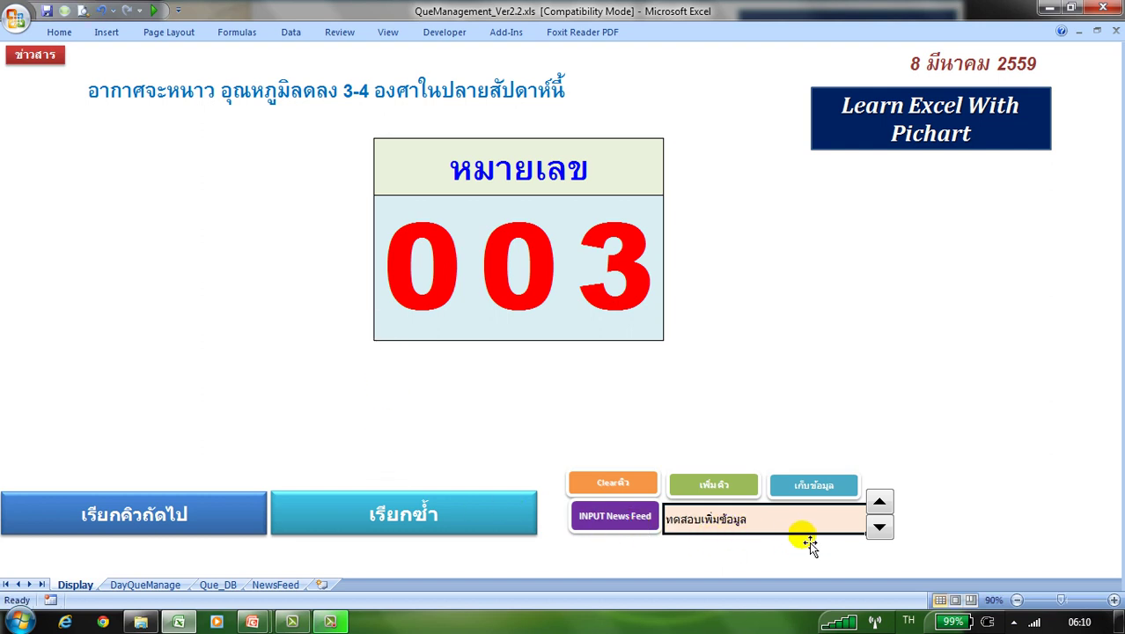
pyautogui.click(124, 92)
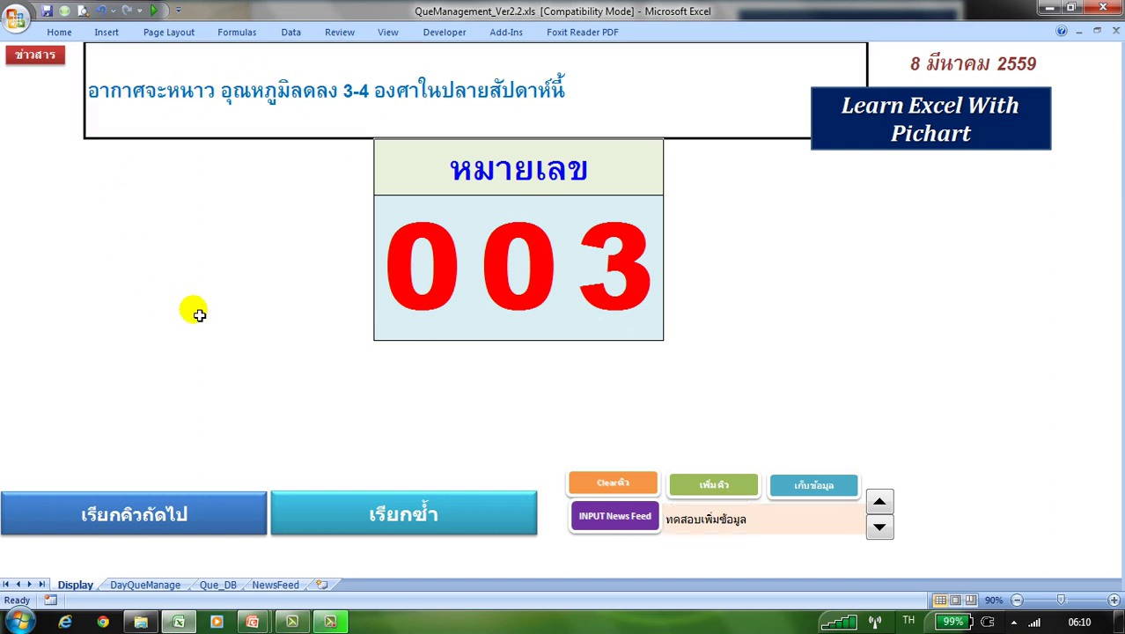
# Call successive queue numbers up to 009, then use เรียกซ้ำ to announce 009 again
pyautogui.click(149, 518)
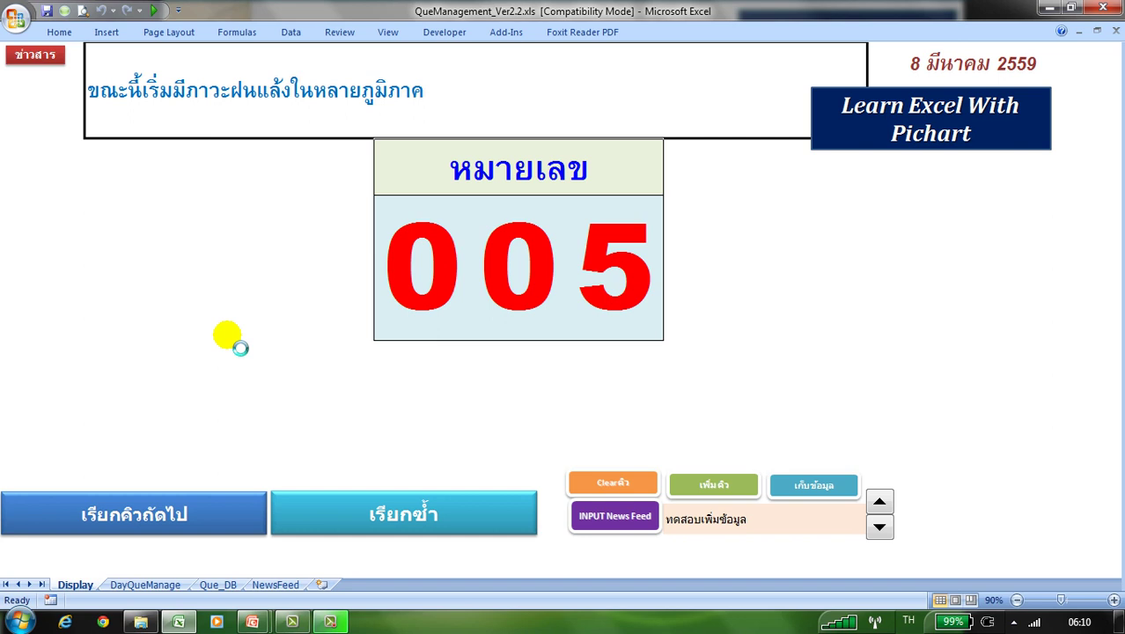
pyautogui.click(141, 511)
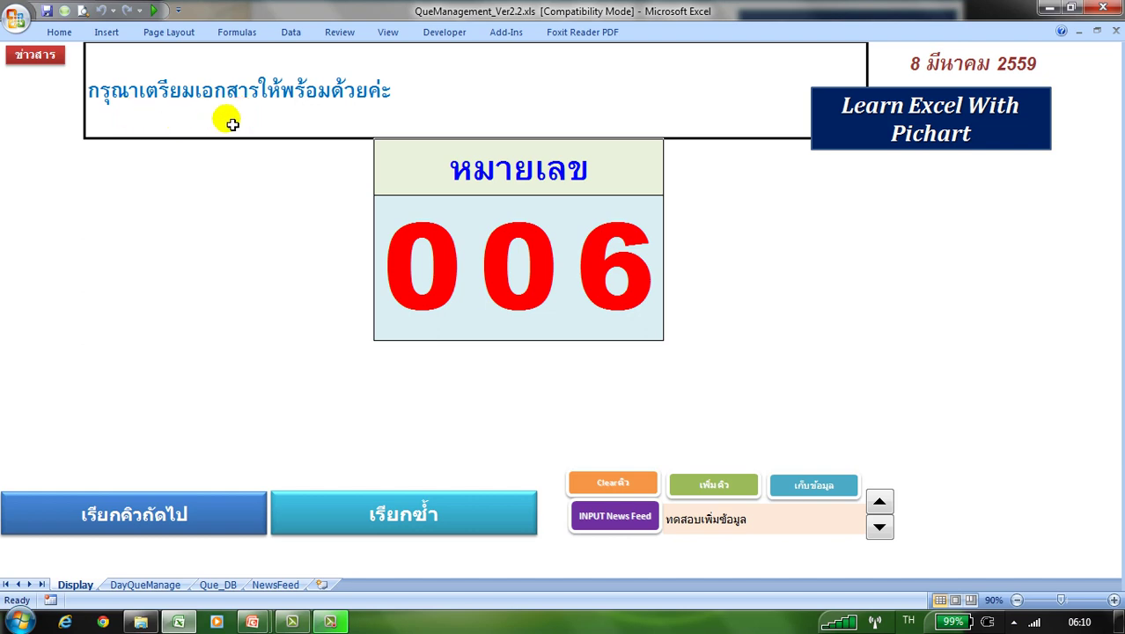
pyautogui.click(161, 533)
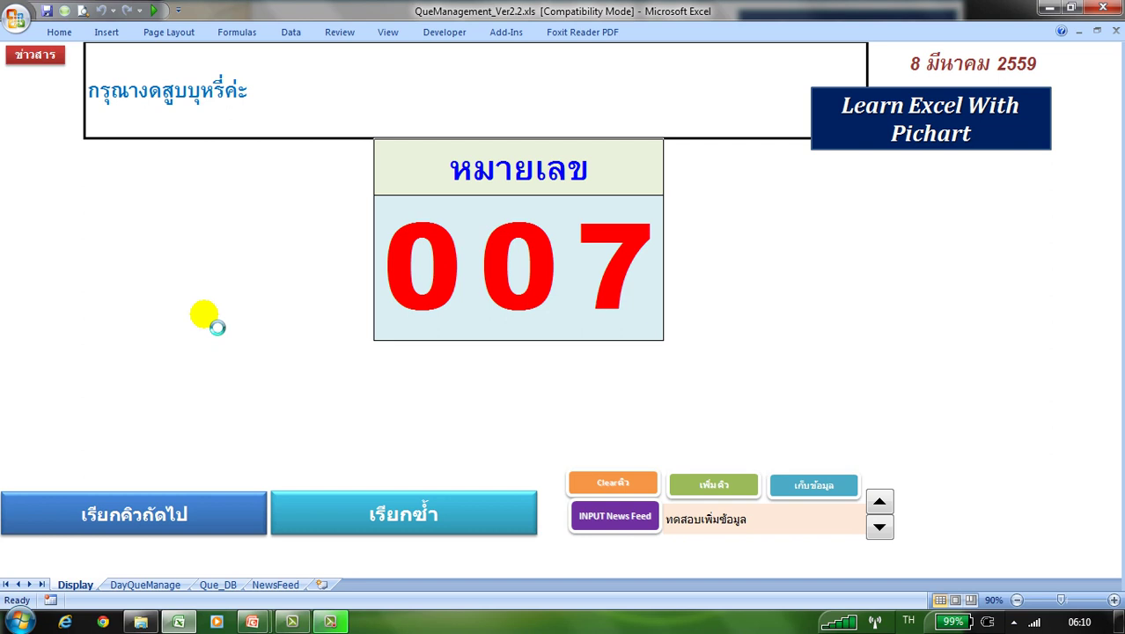
pyautogui.click(139, 518)
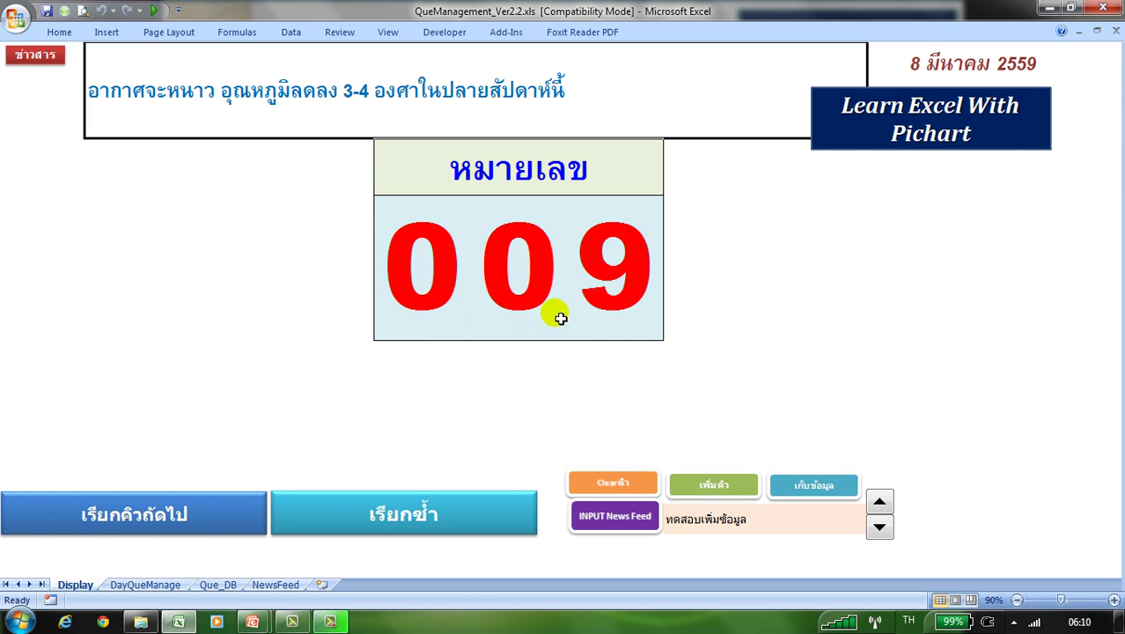
pyautogui.click(410, 514)
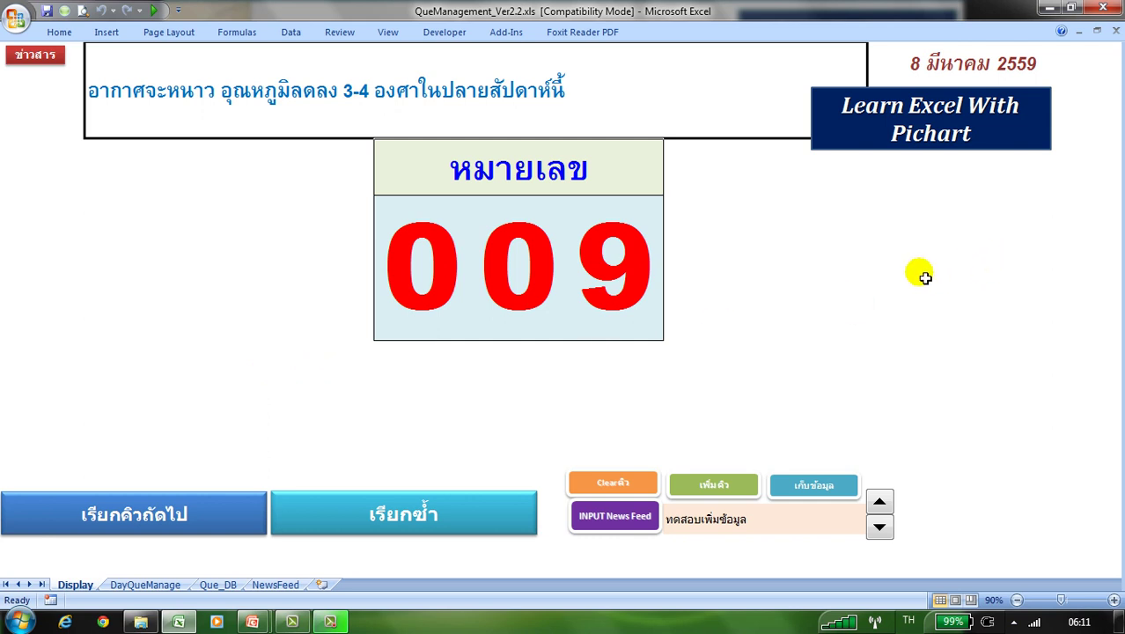
# Save and close the queue workbook, then open 3 NewYearRandomNumber_fineTuned.xlsm
pyautogui.click(1103, 8)
pyautogui.click(506, 353)
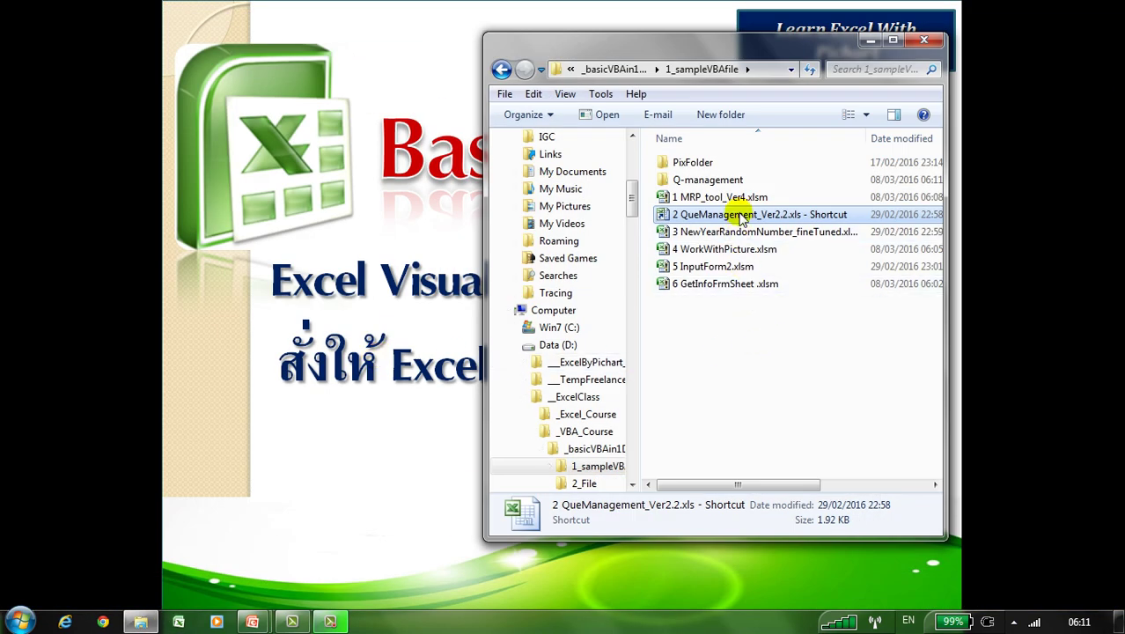
pyautogui.click(736, 234)
pyautogui.doubleClick(736, 235)
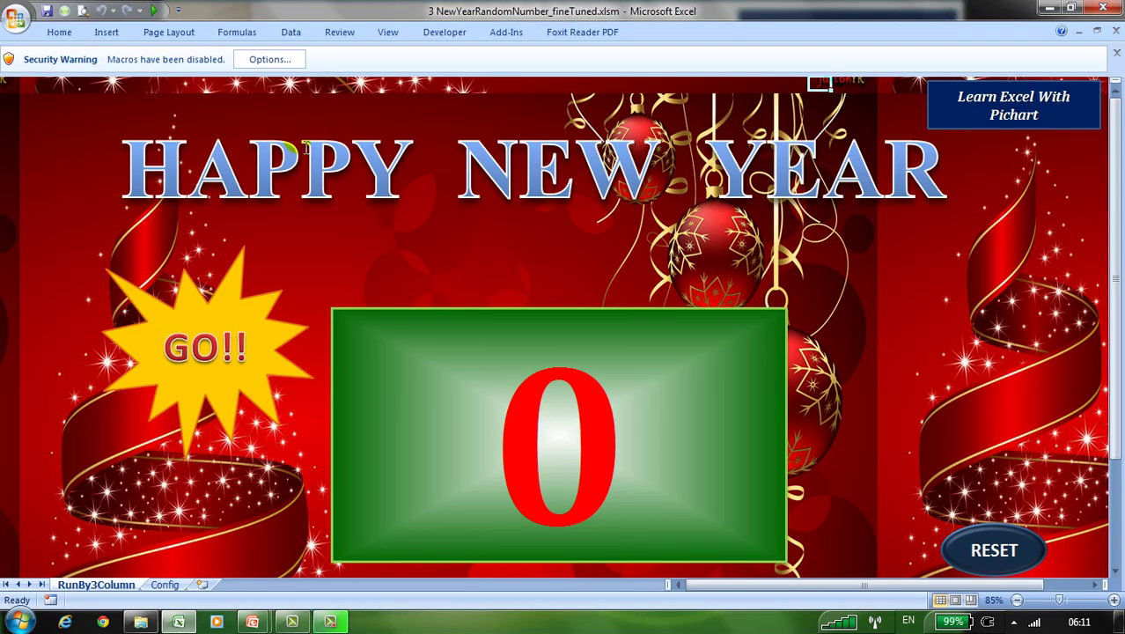
# Enable the New Year workbook's macro content via the security options
pyautogui.click(269, 59)
pyautogui.click(431, 336)
pyautogui.click(652, 464)
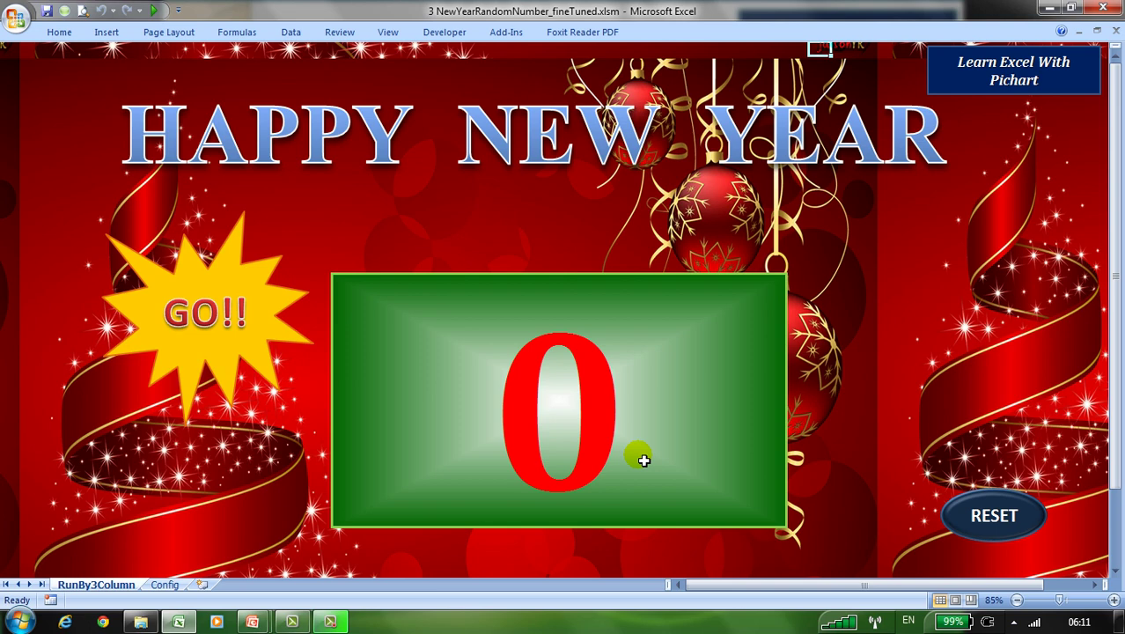
# On the Config sheet, change randStart from 11 to 6, keep randEnd at 15, and return to RunBy3Column
pyautogui.click(165, 585)
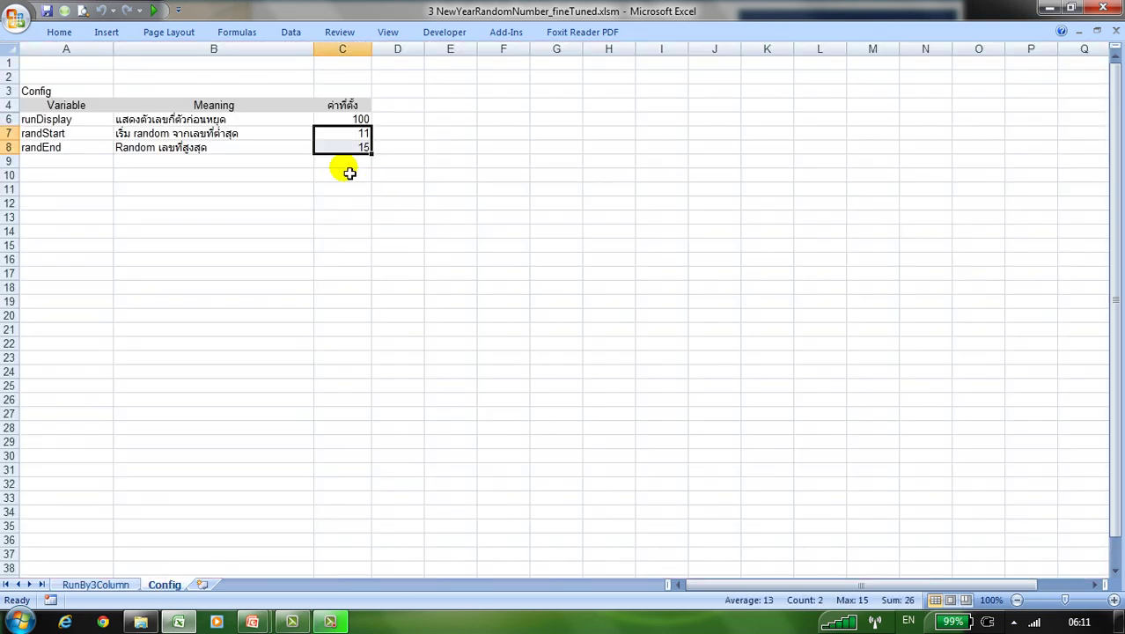
pyautogui.moveTo(333, 134); pyautogui.dragTo(335, 150)
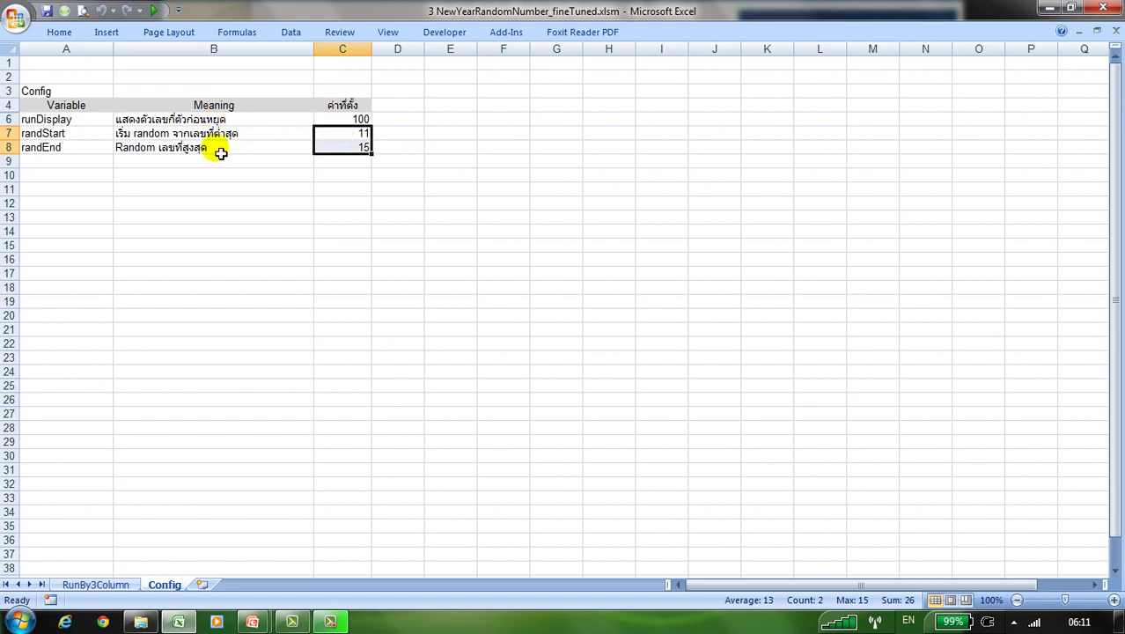
pyautogui.moveTo(336, 134); pyautogui.dragTo(342, 149)
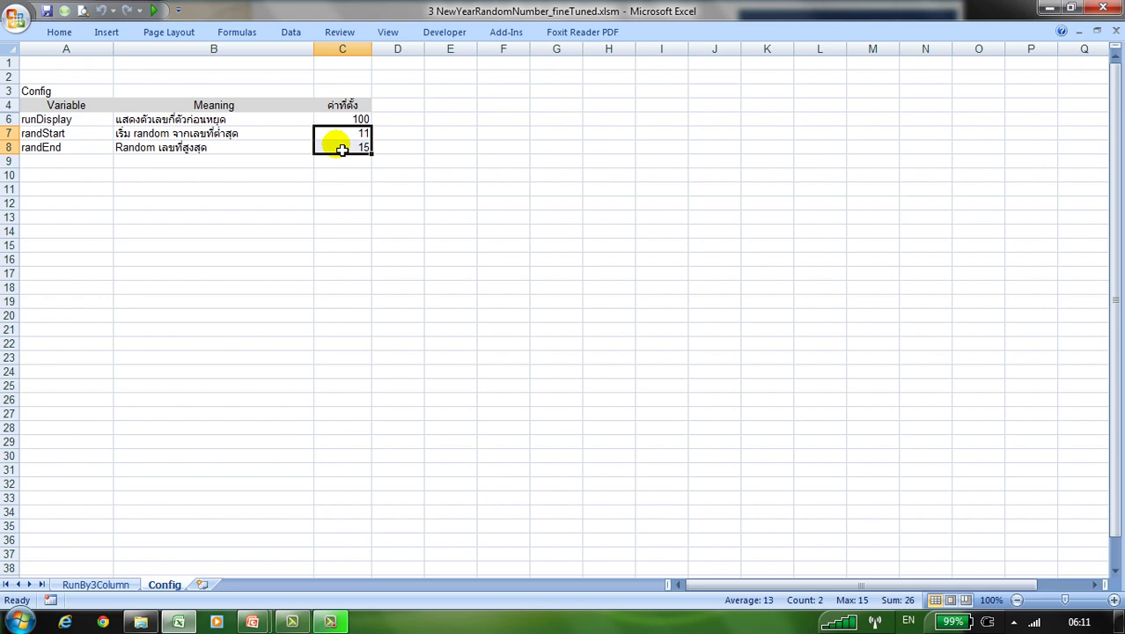
pyautogui.click(350, 137)
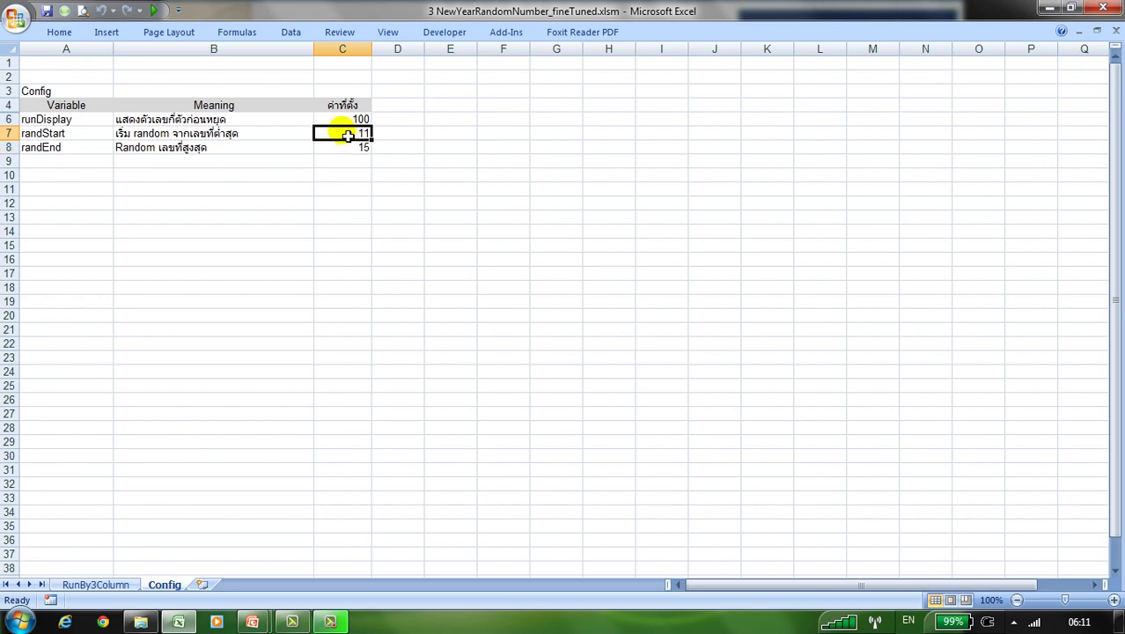
pyautogui.write('6')
pyautogui.click(371, 215)
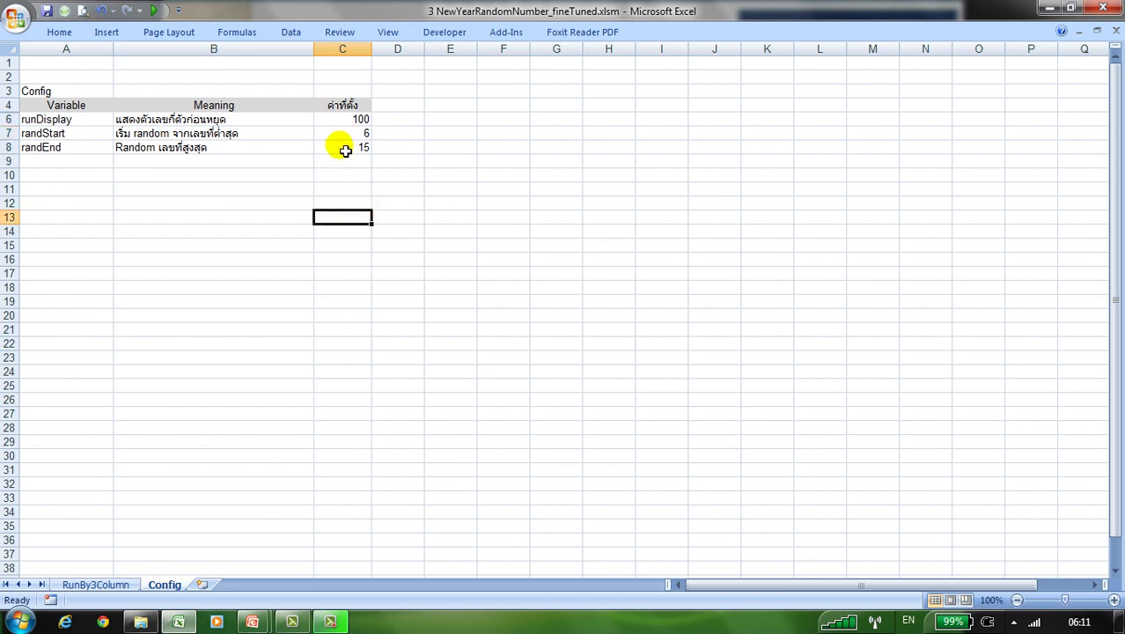
pyautogui.moveTo(359, 134)
pyautogui.mouseDown()
pyautogui.moveTo(359, 165)
pyautogui.moveTo(361, 151)
pyautogui.mouseUp()
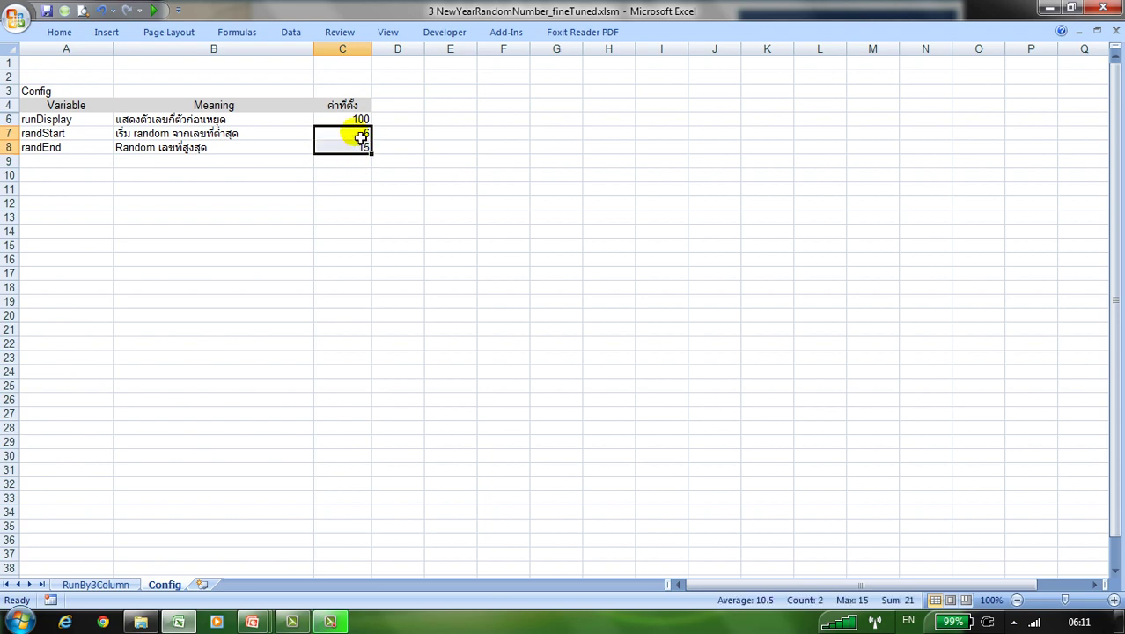
pyautogui.moveTo(360, 151)
pyautogui.mouseDown()
pyautogui.moveTo(361, 135)
pyautogui.moveTo(360, 146)
pyautogui.mouseUp()
pyautogui.keyDown('shift'); pyautogui.click(360, 146); pyautogui.keyUp('shift')
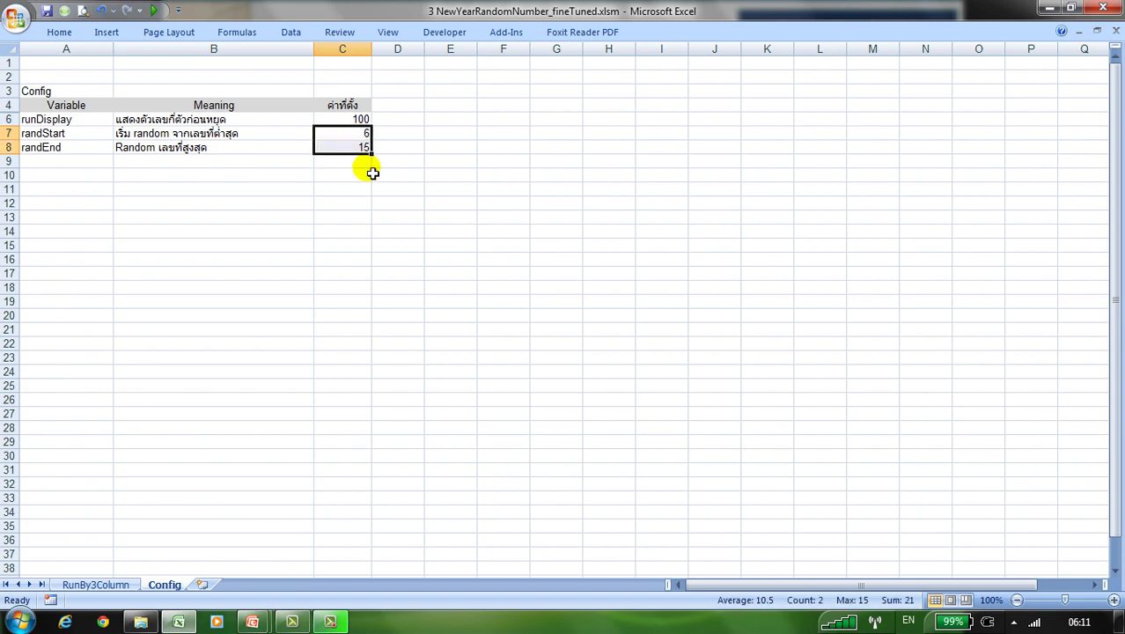
pyautogui.moveTo(352, 134); pyautogui.dragTo(353, 149)
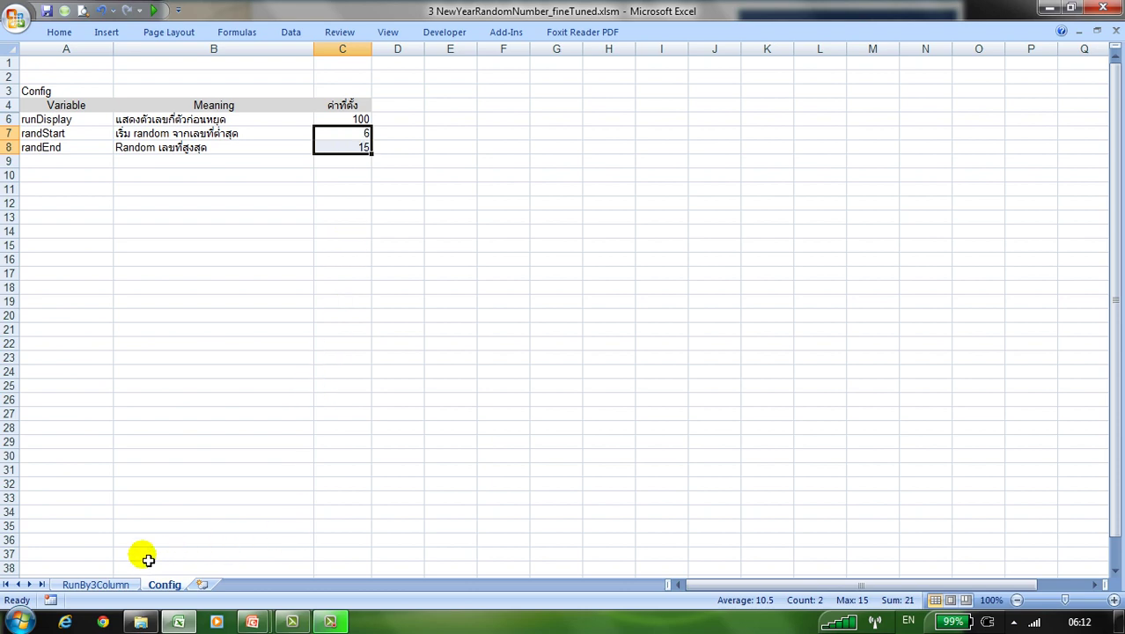
pyautogui.click(97, 586)
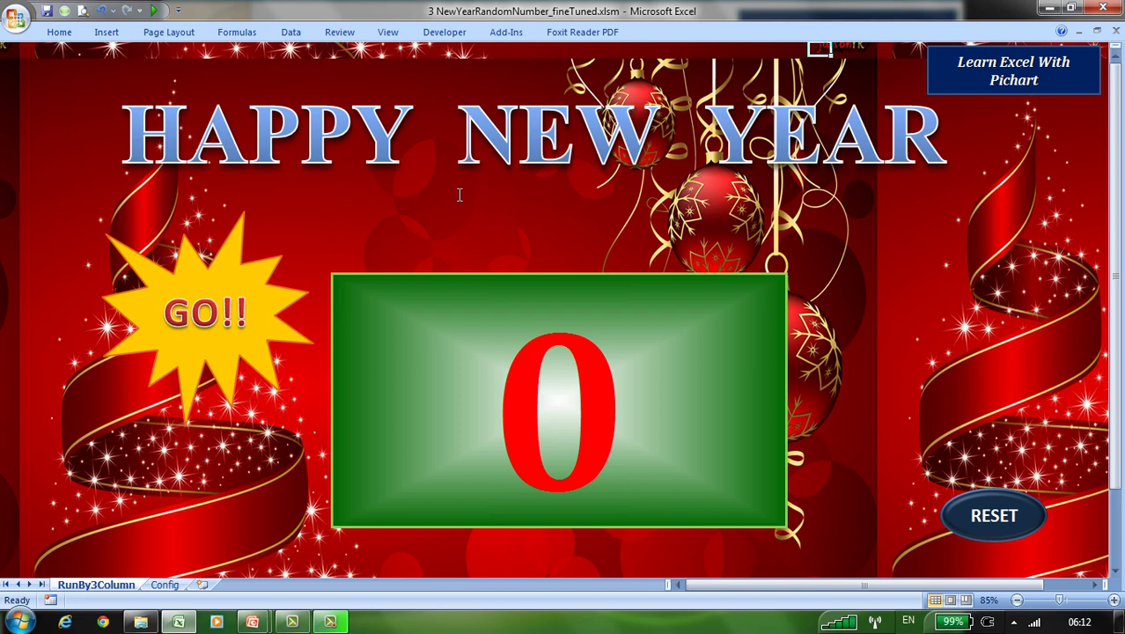
# Run the New Year draw twice, landing on 7 then 9, and close the workbook
pyautogui.click(205, 315)
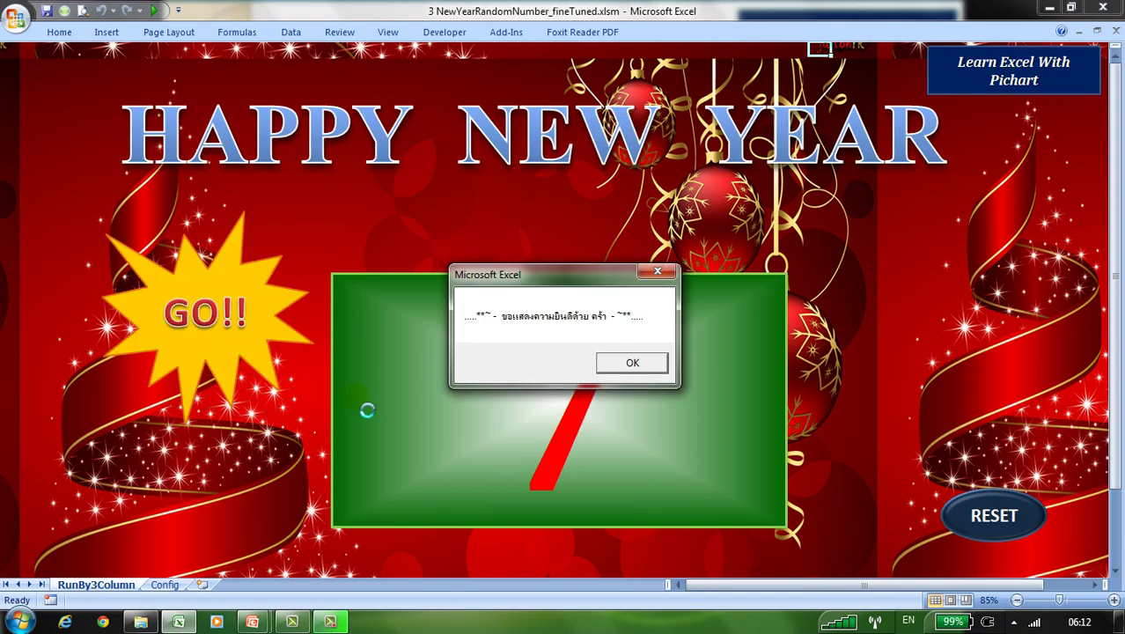
pyautogui.click(656, 366)
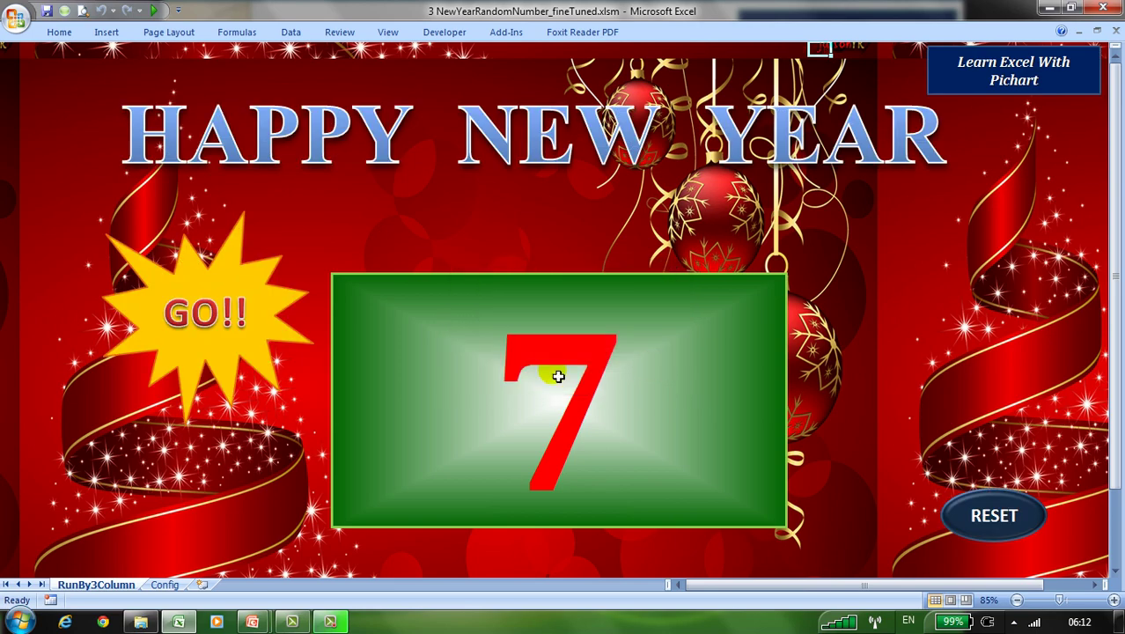
pyautogui.click(243, 322)
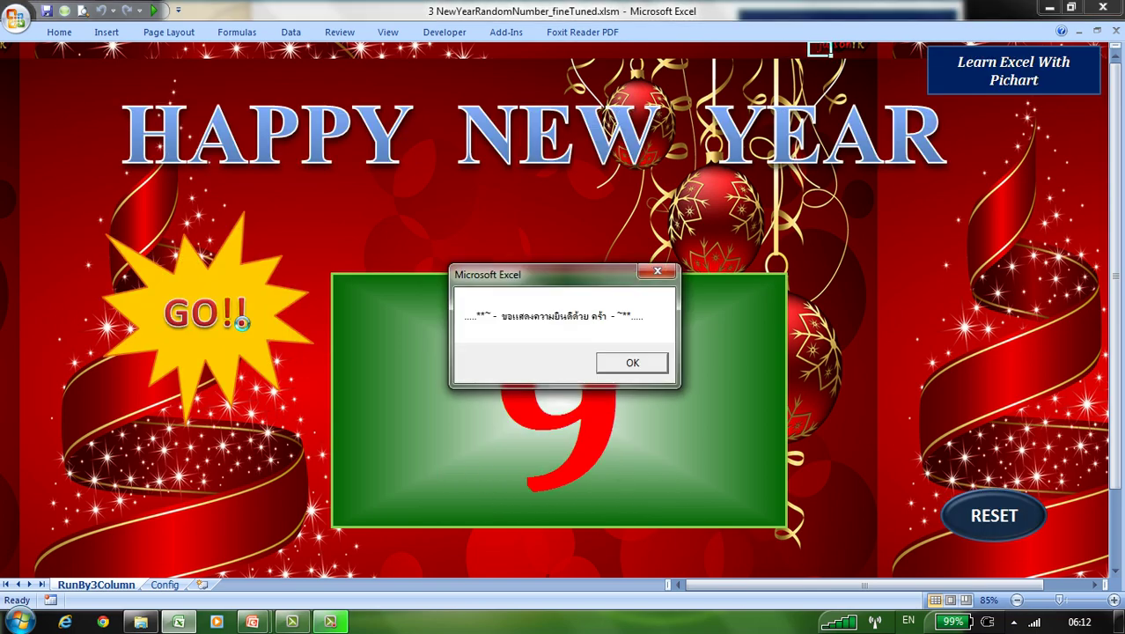
pyautogui.click(657, 362)
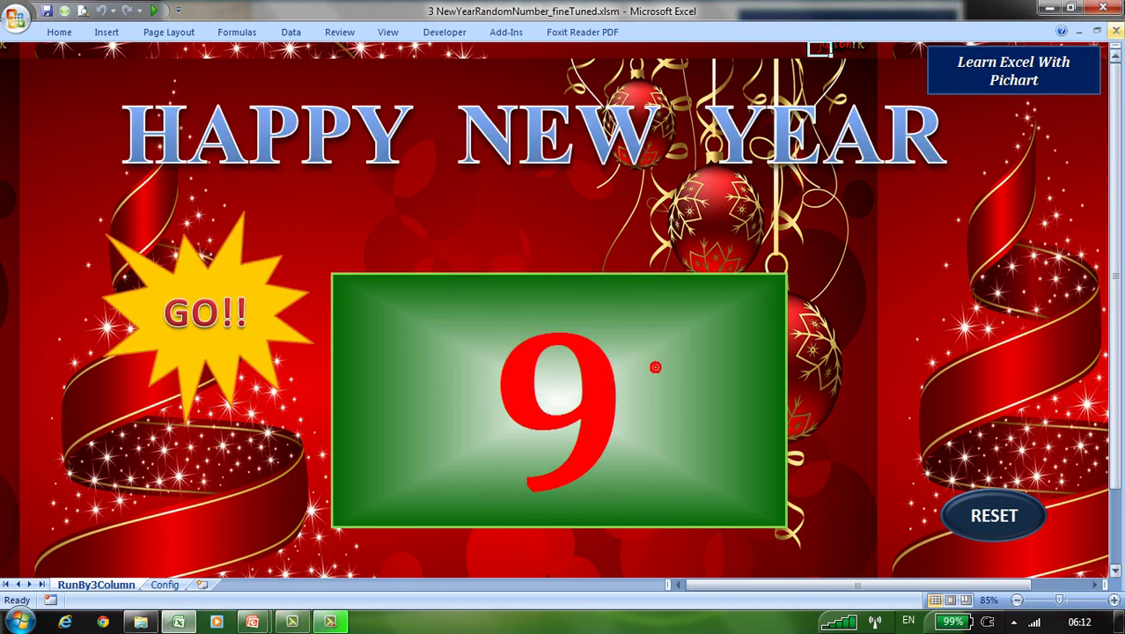
pyautogui.click(1111, 8)
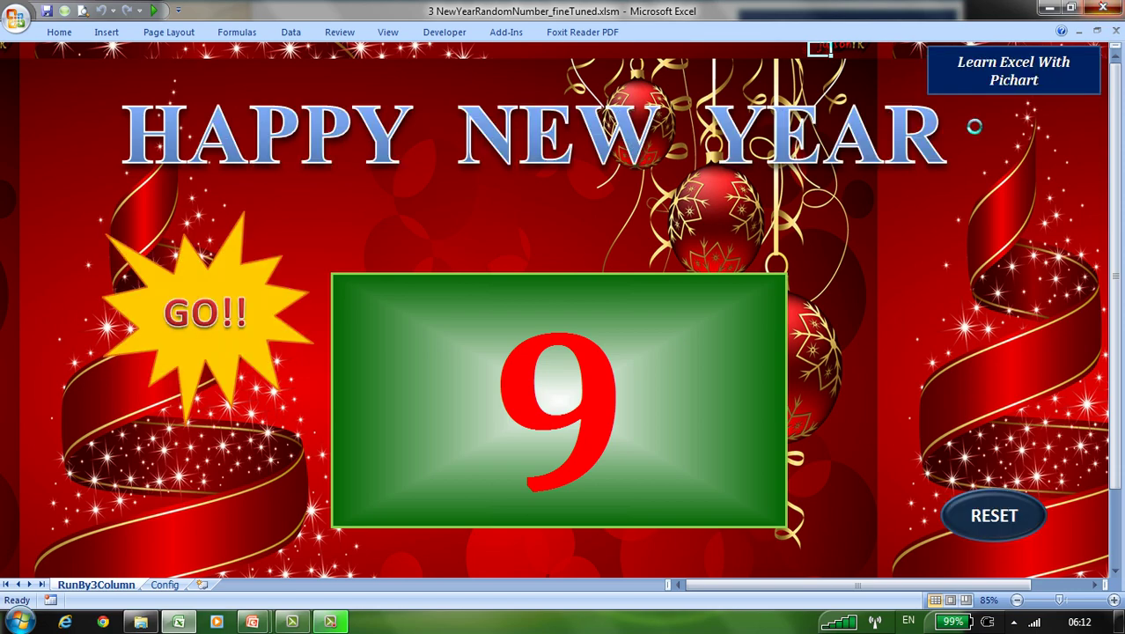
# Confirm saving the New Year workbook's changes as it closes
pyautogui.click(498, 353)
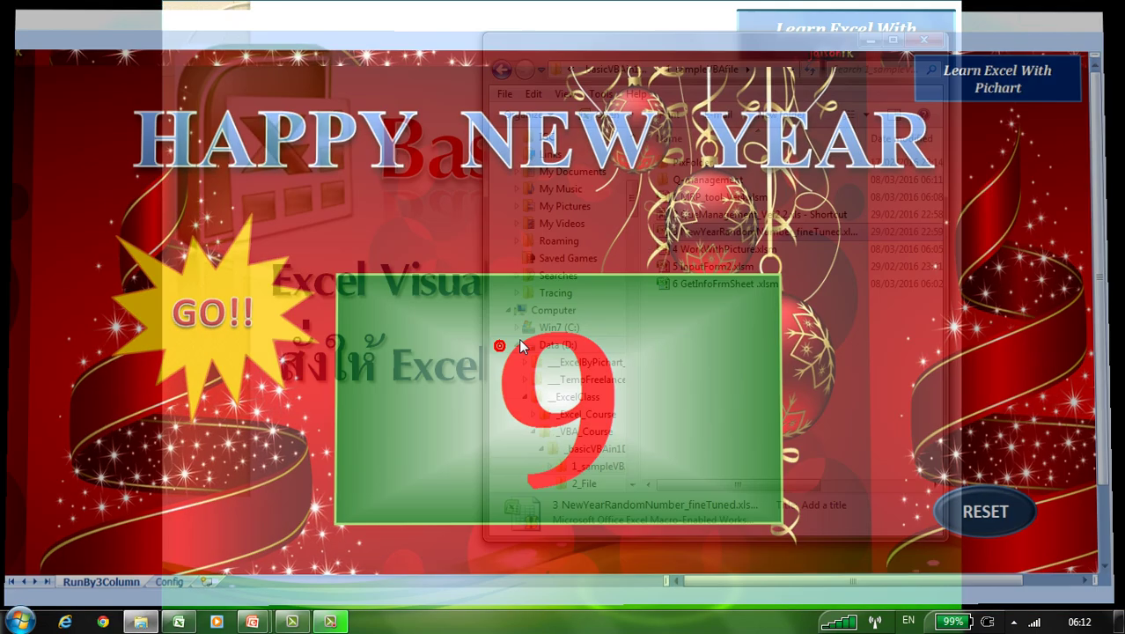